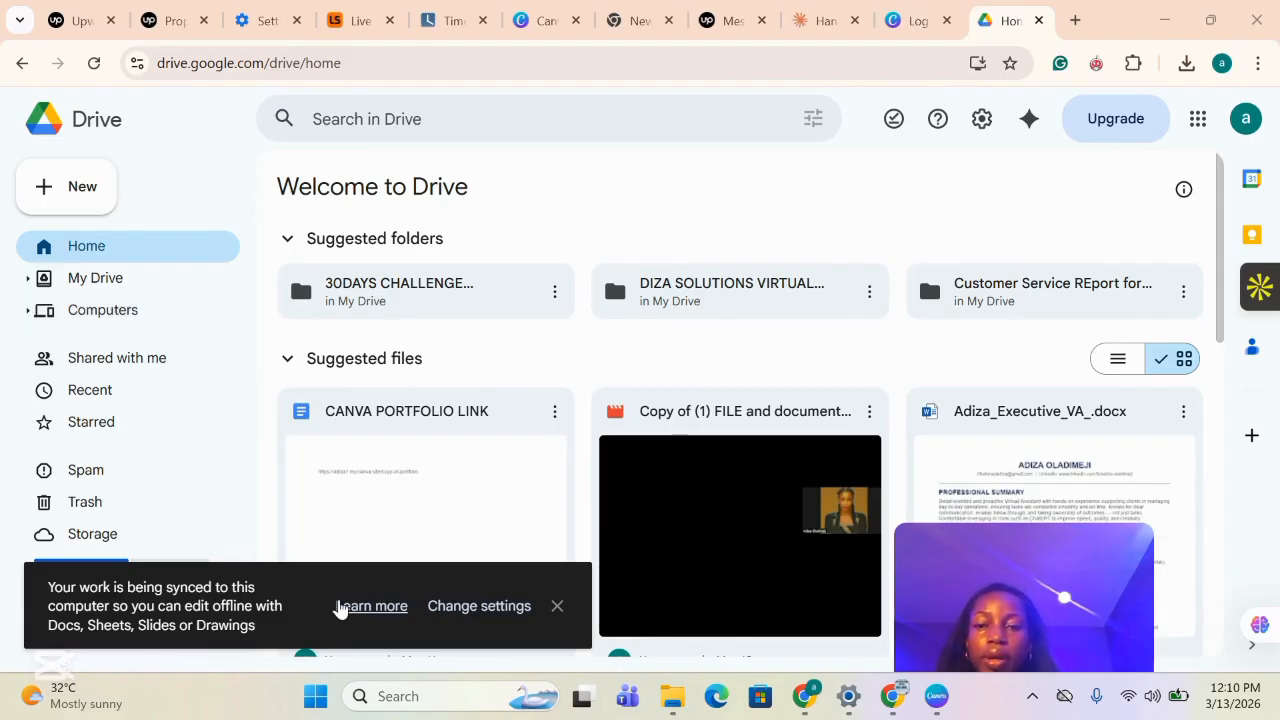
# Dismiss the offline sync notice and locate Drive among the Google apps from a new browser tab, returning to the Drive home page.
pyautogui.click(557, 610)
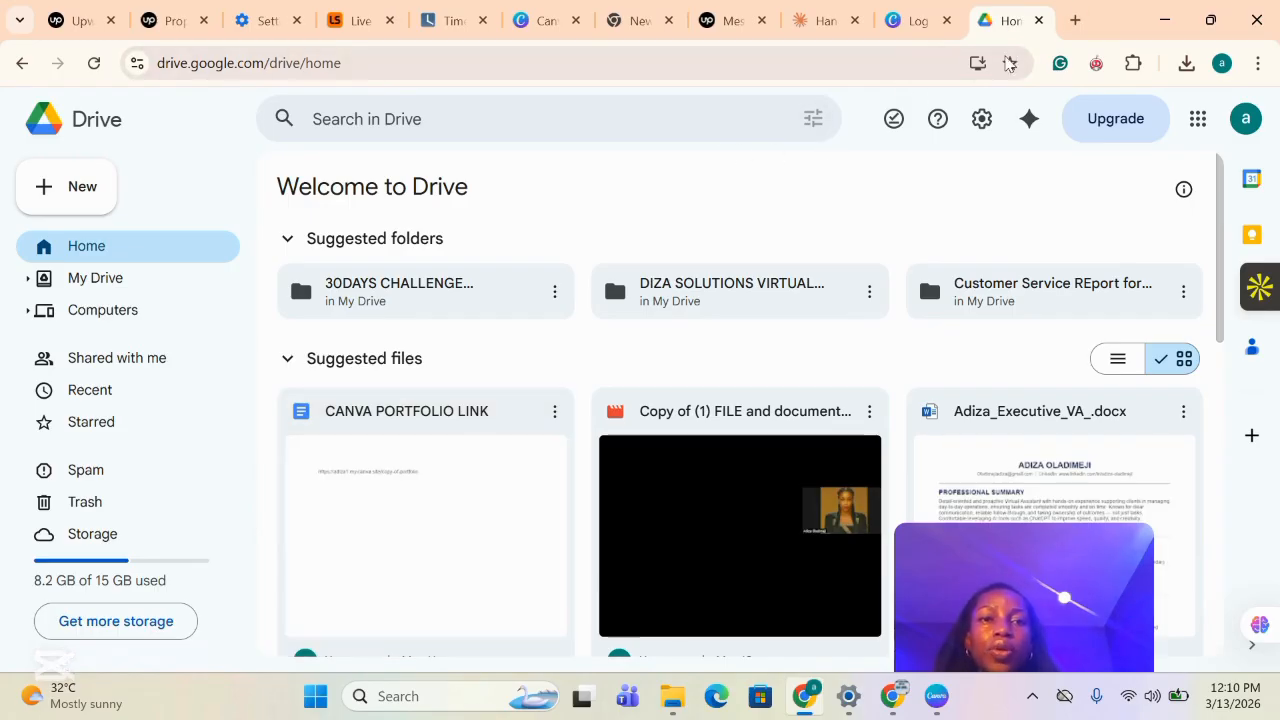
pyautogui.click(1075, 20)
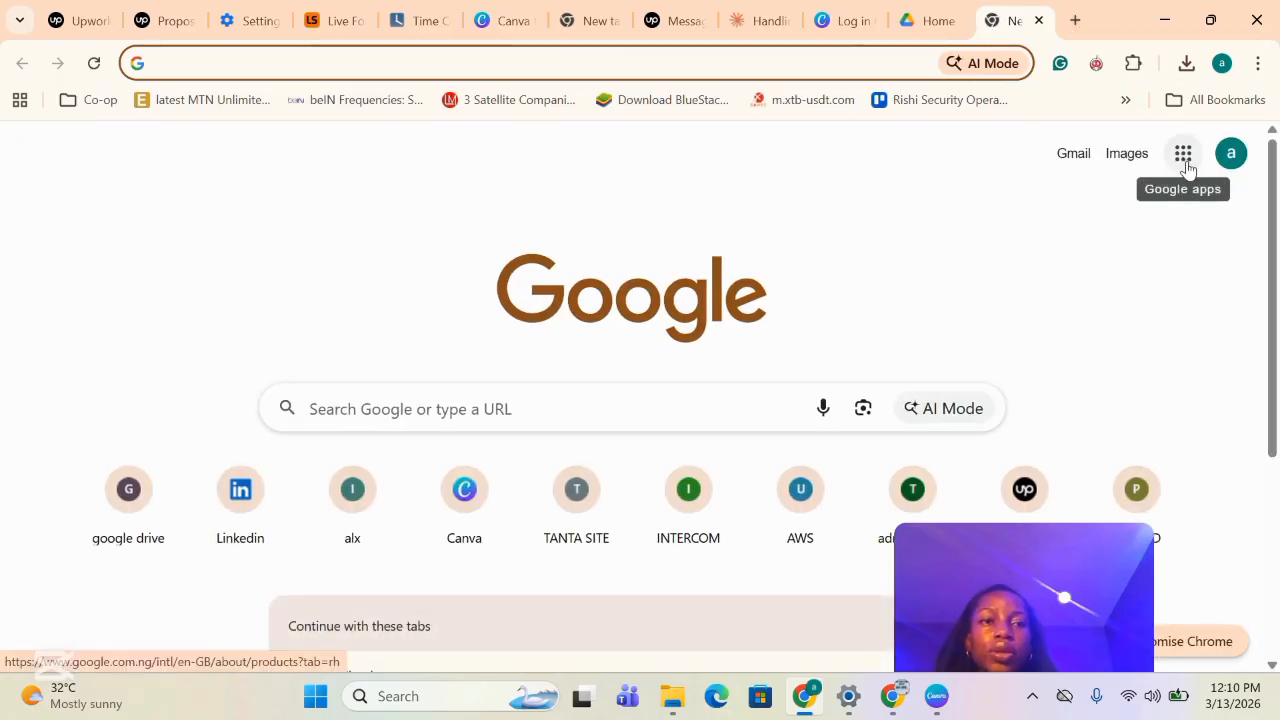
pyautogui.click(1185, 160)
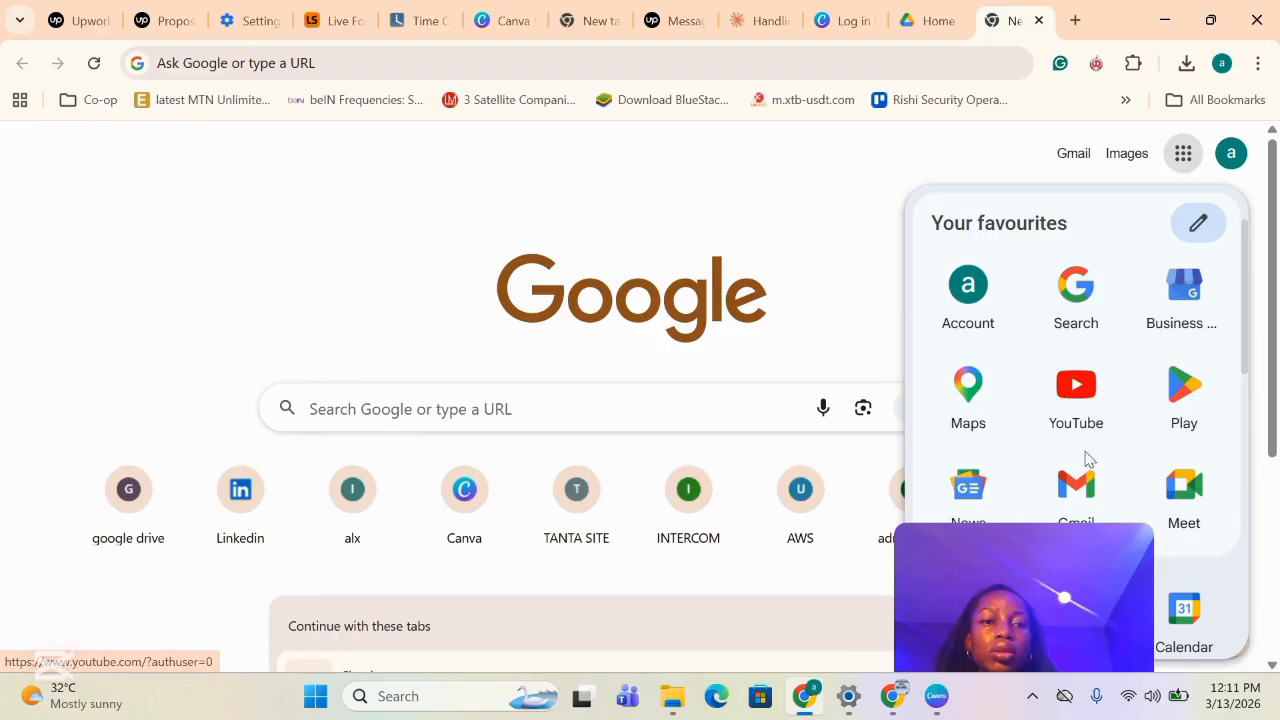
pyautogui.moveTo(1249, 326); pyautogui.dragTo(1243, 397)
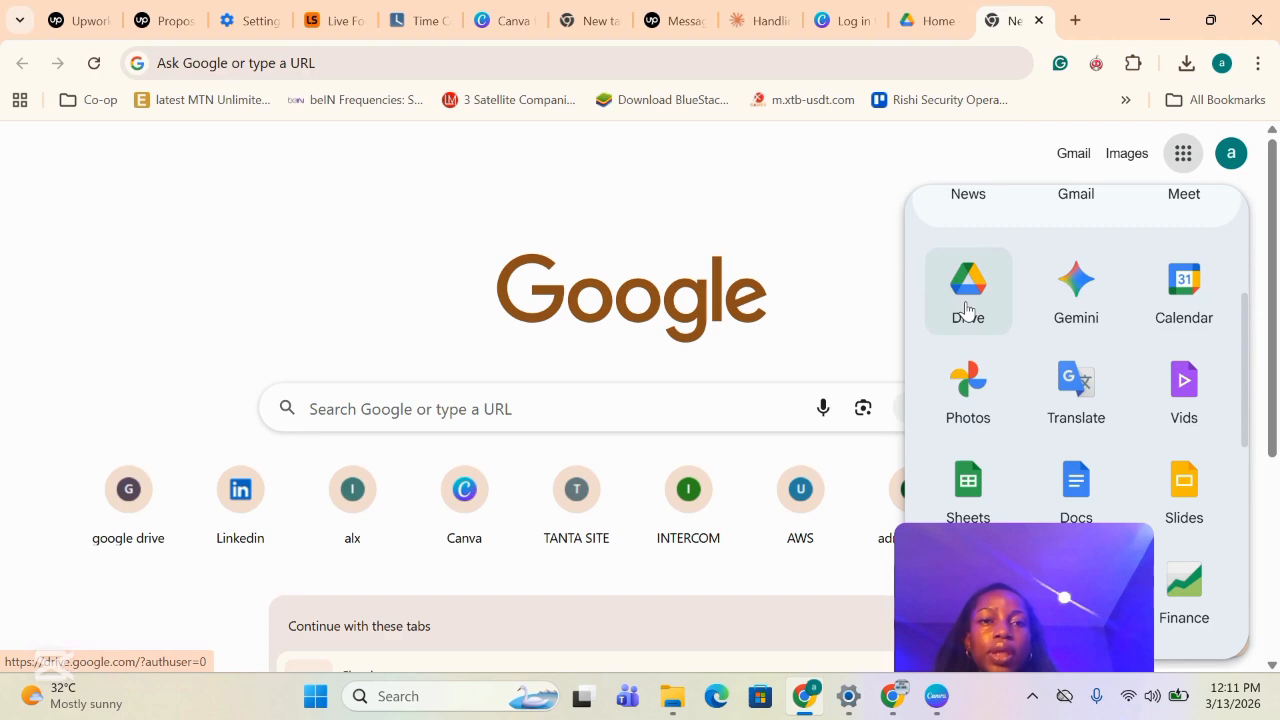
pyautogui.click(826, 218)
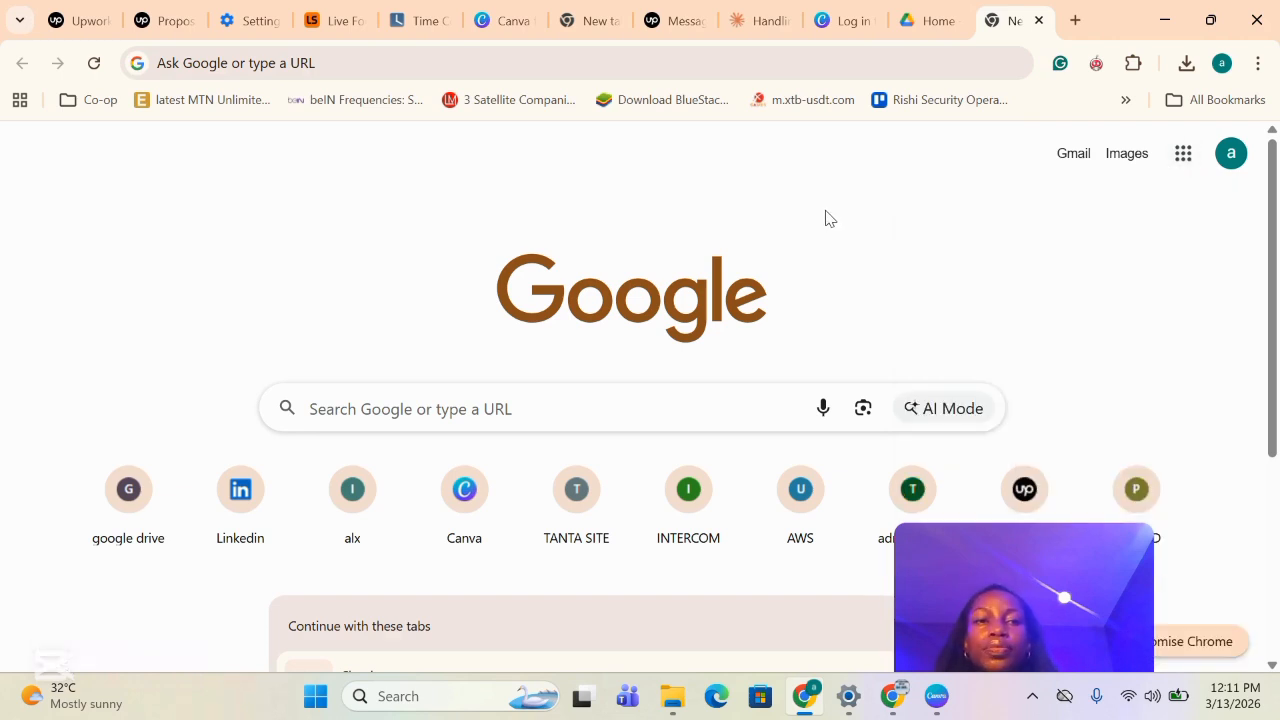
pyautogui.click(926, 35)
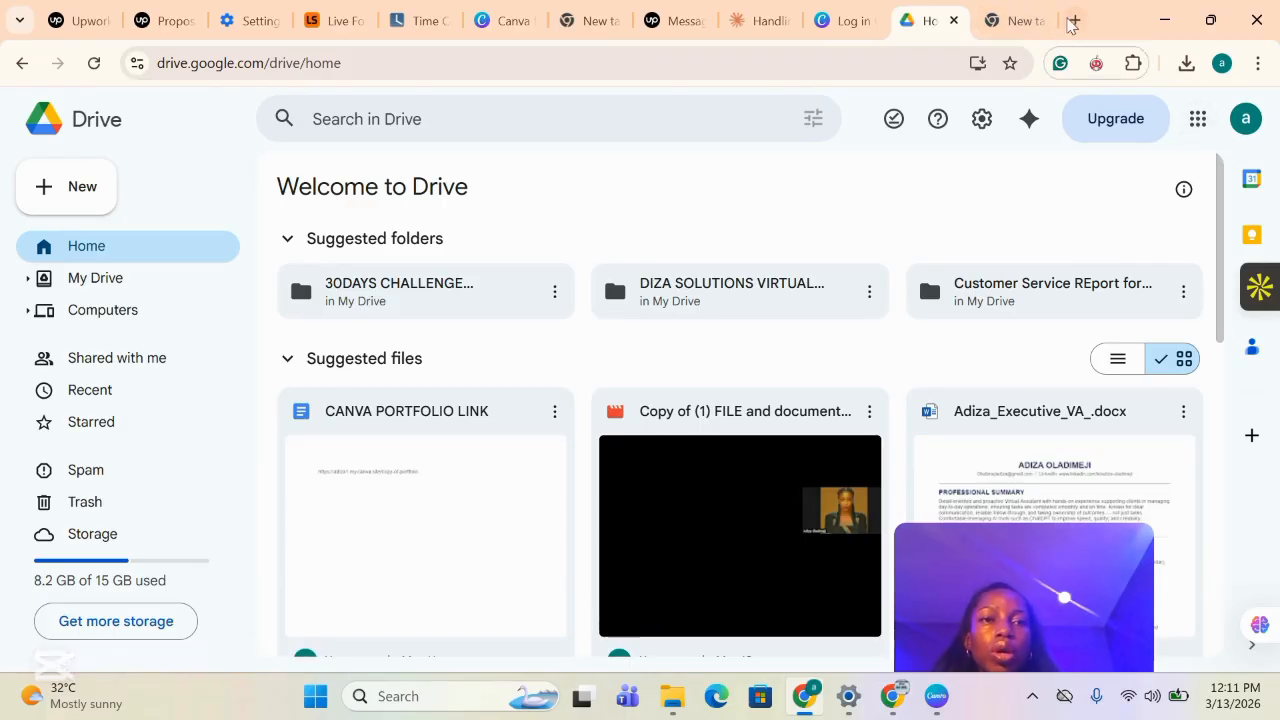
# Load google.com in another new browser tab to view its Google apps access, and return to the Drive home page.
pyautogui.click(1076, 20)
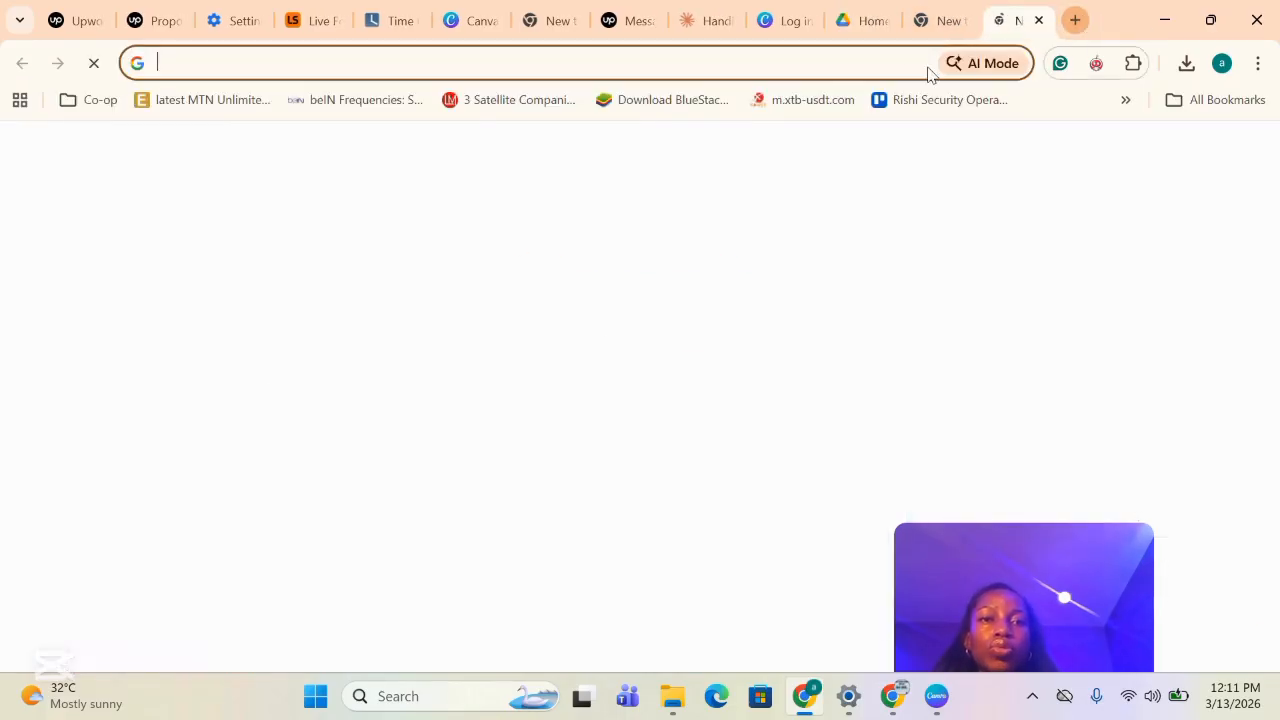
pyautogui.click(885, 72)
pyautogui.write('gooo')
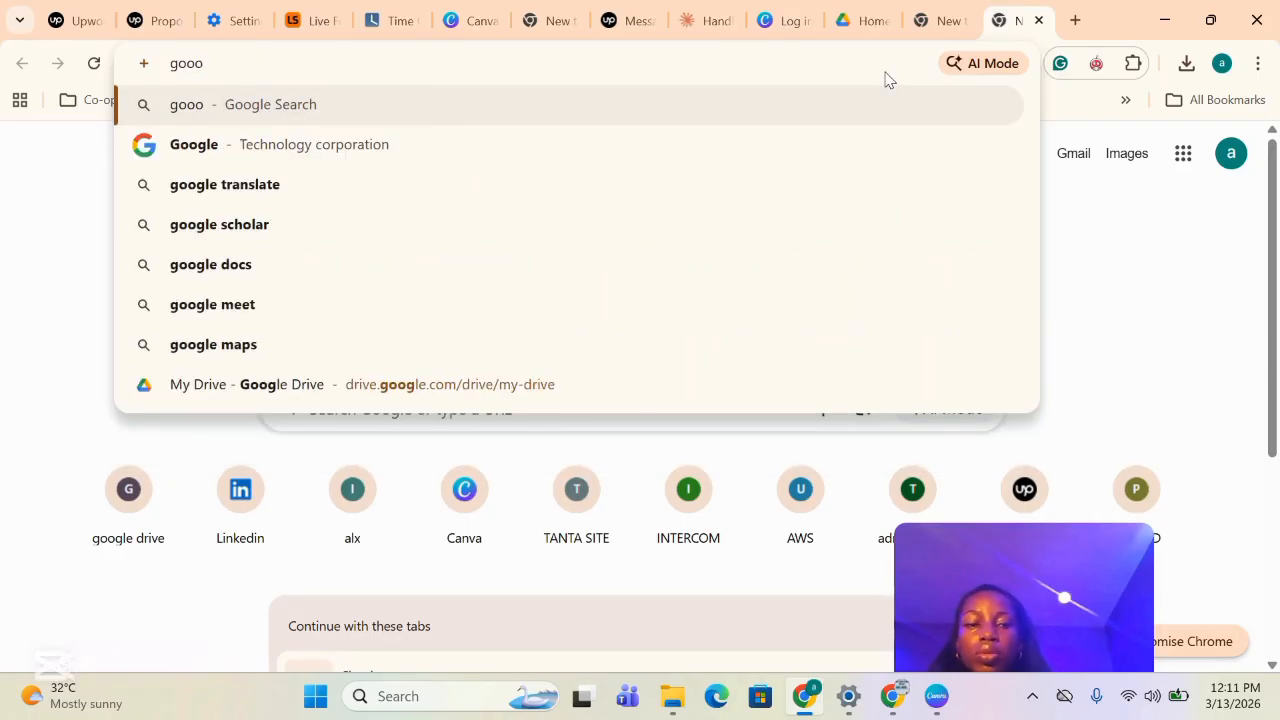
pyautogui.press('BackSpace')
pyautogui.write('gl')
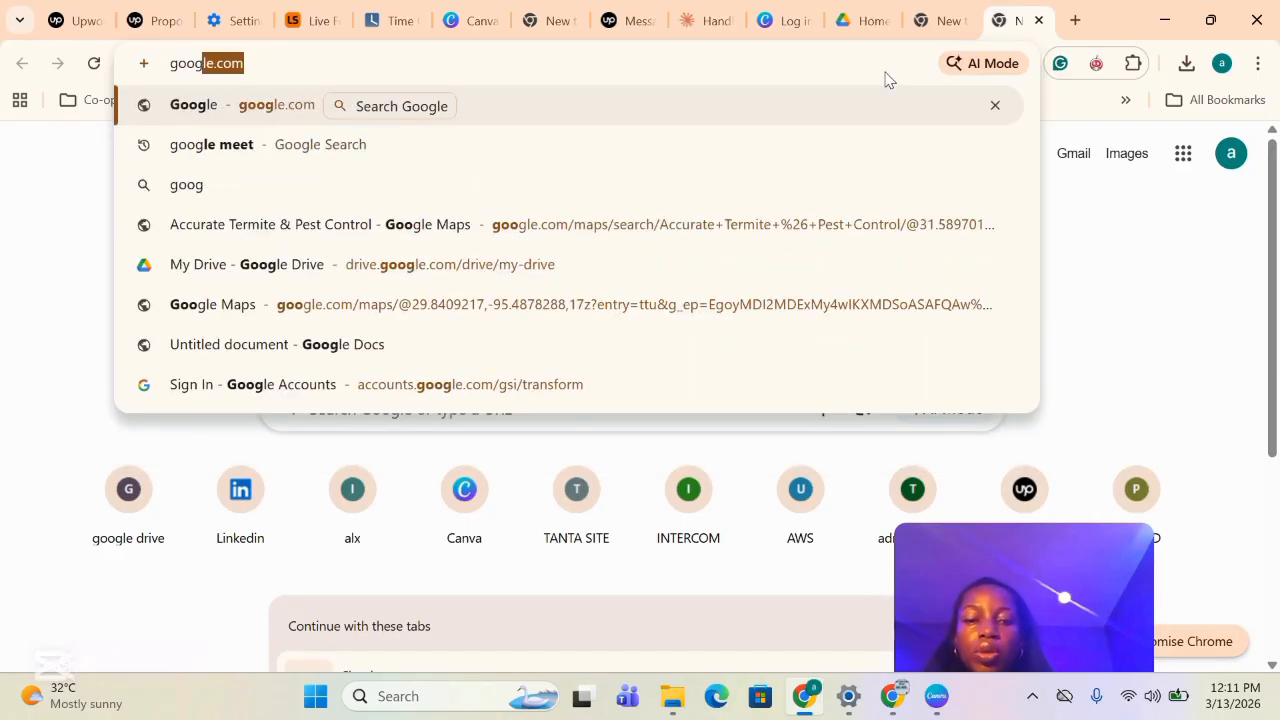
pyautogui.press('Return')
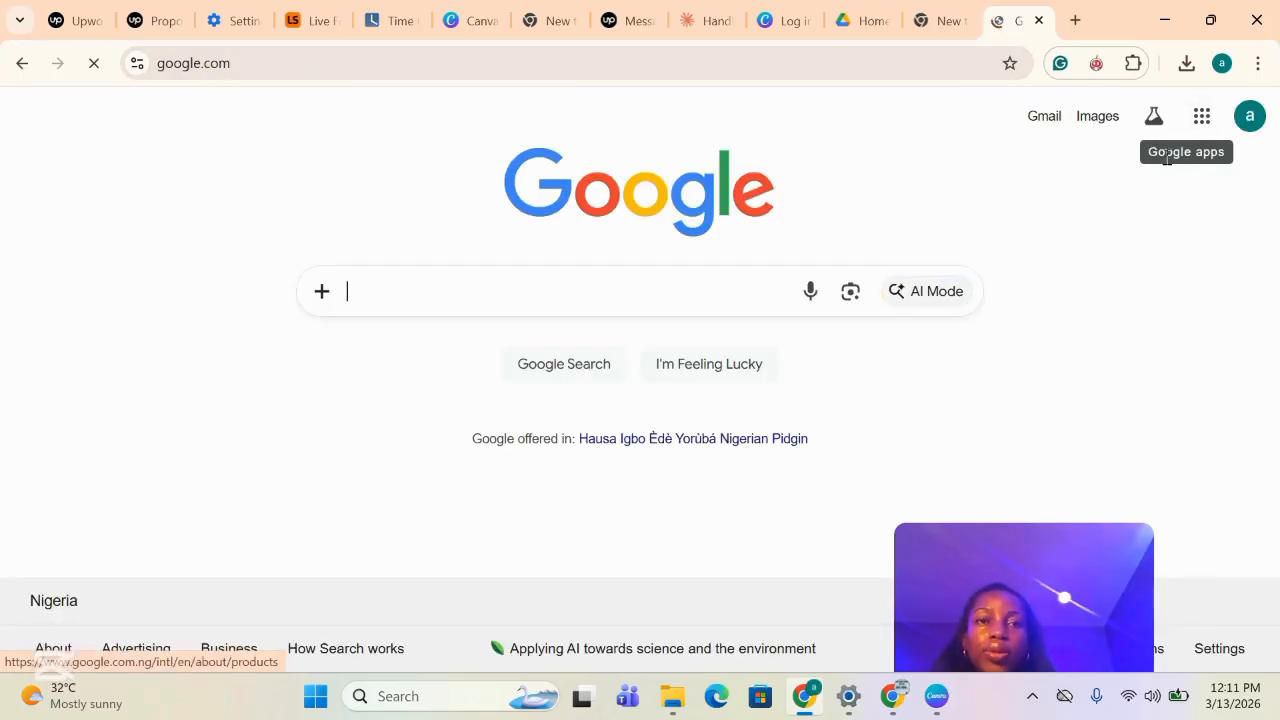
pyautogui.click(857, 30)
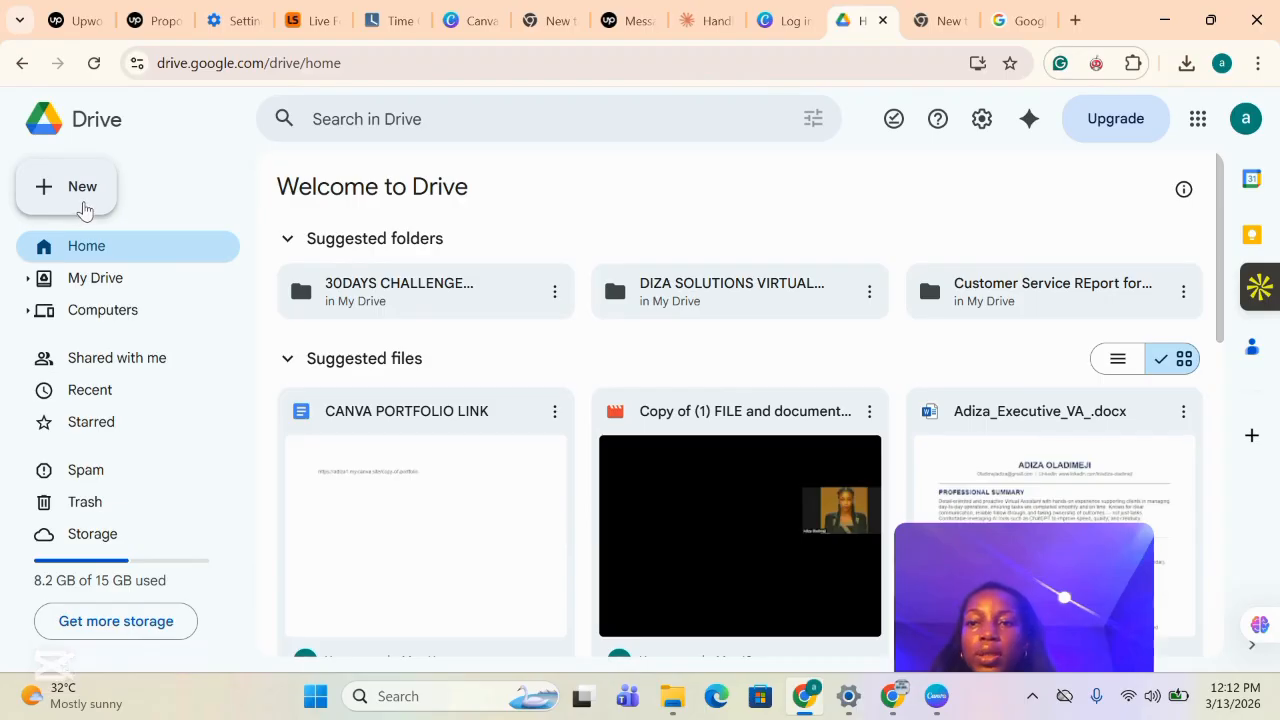
# Create a new Drive folder named "Marketing Department".
pyautogui.click(83, 209)
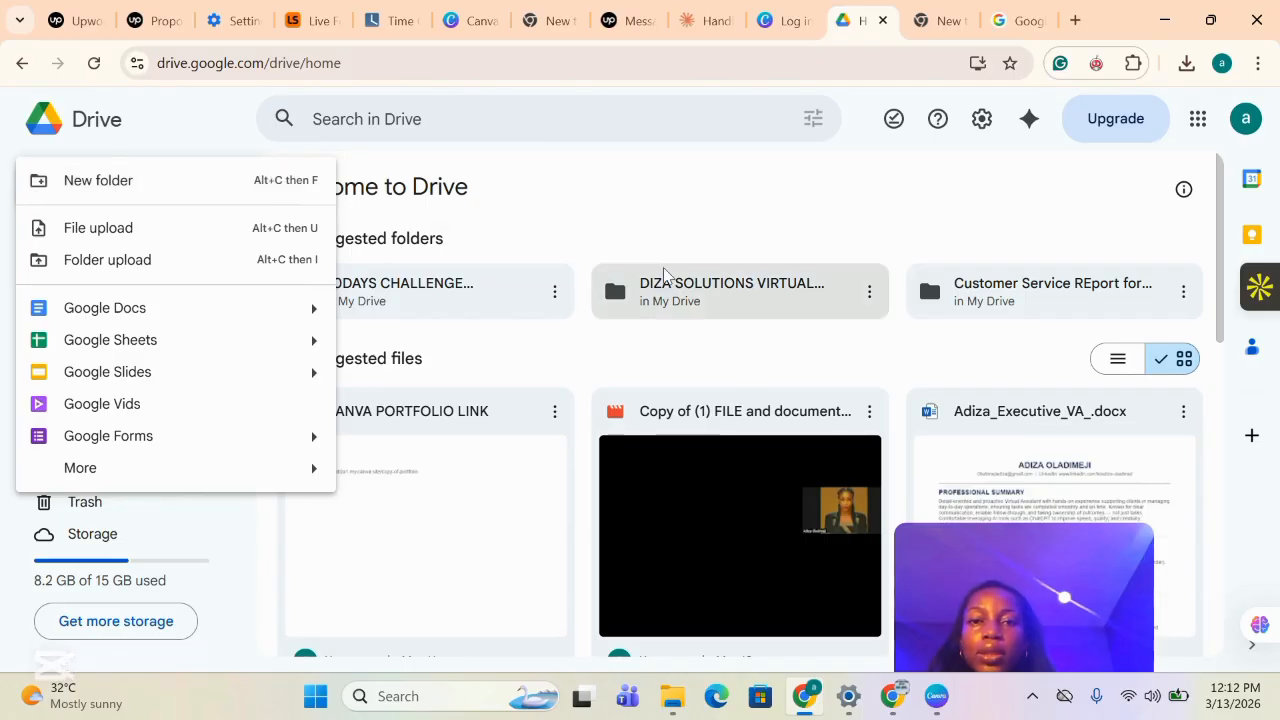
pyautogui.moveTo(616, 301)
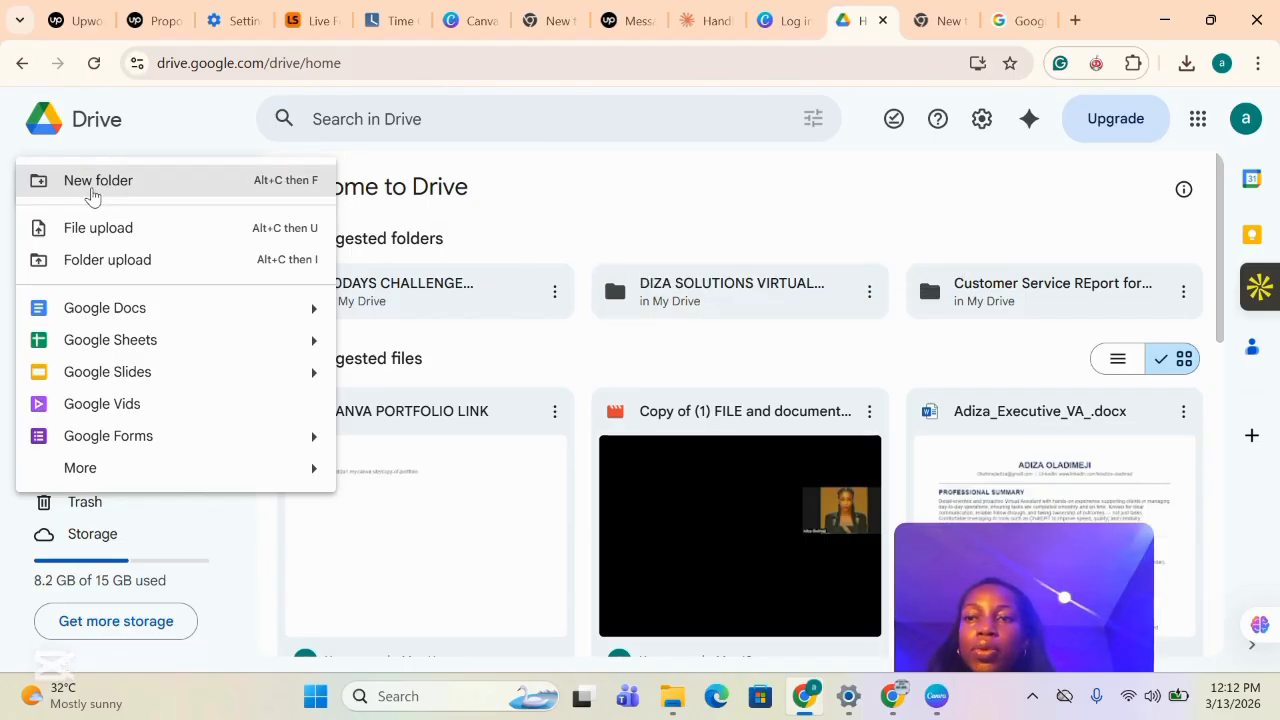
pyautogui.click(141, 192)
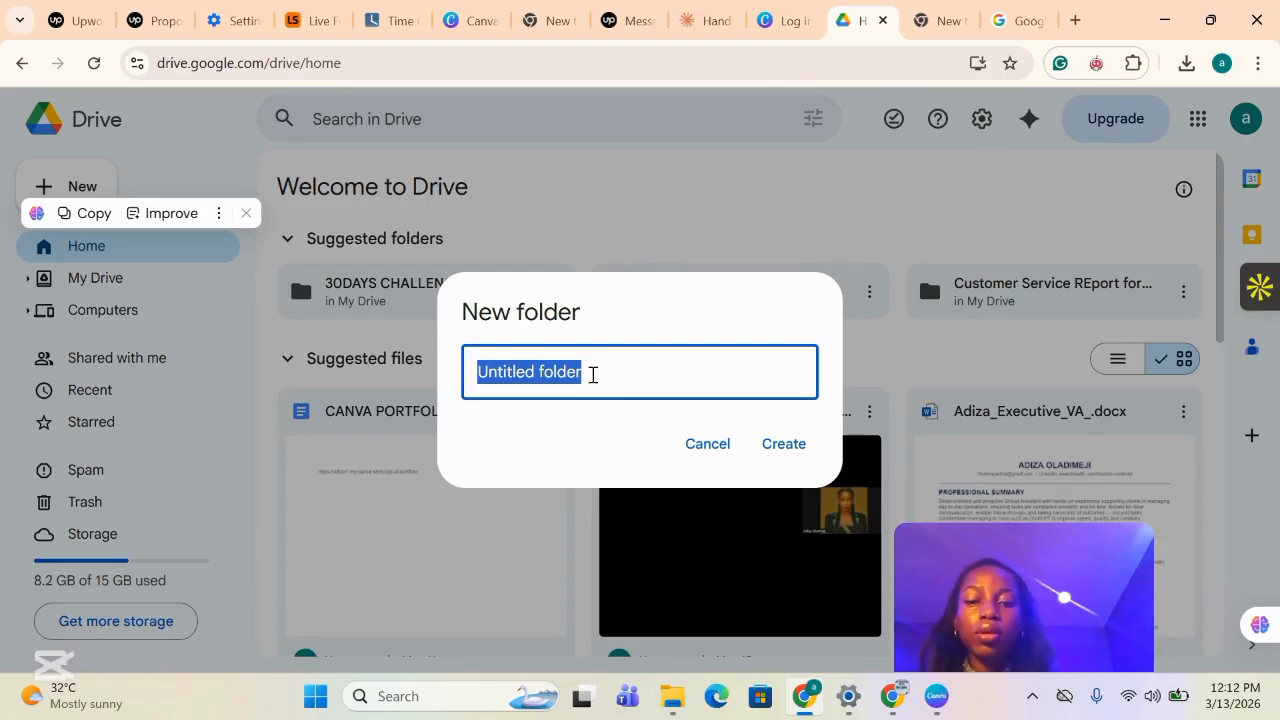
pyautogui.write('Marketi')
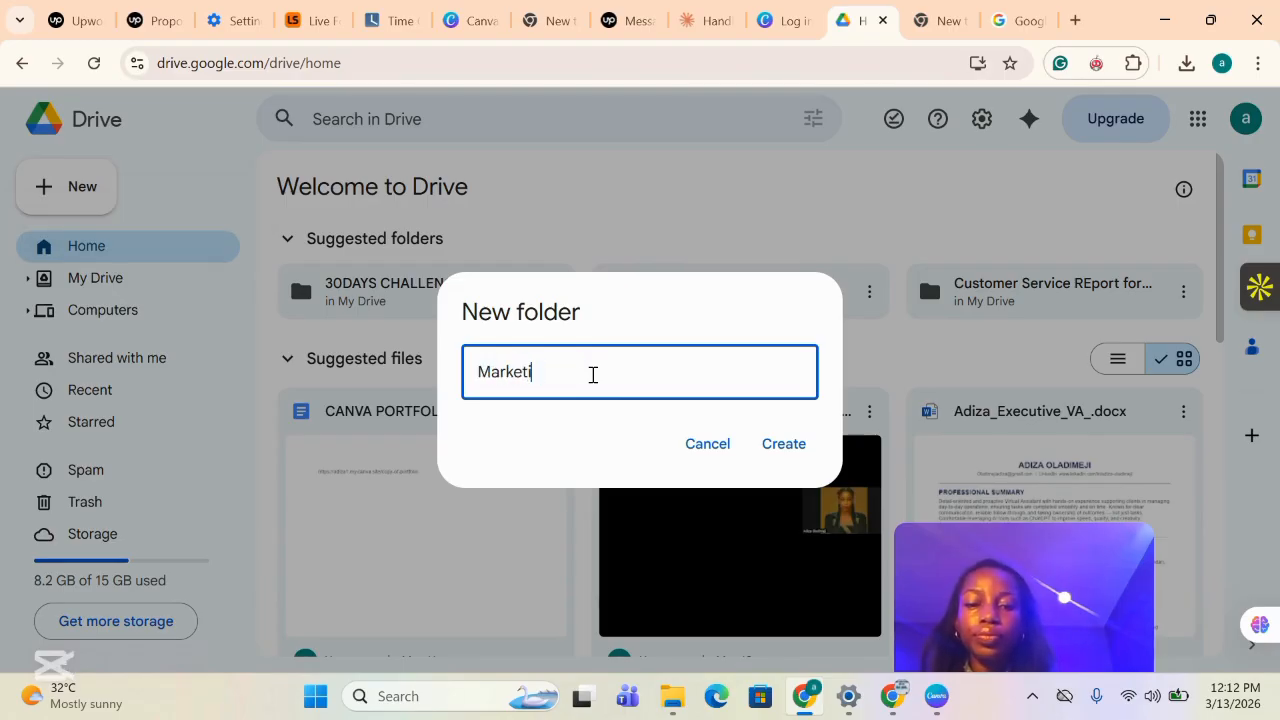
pyautogui.write('ng De')
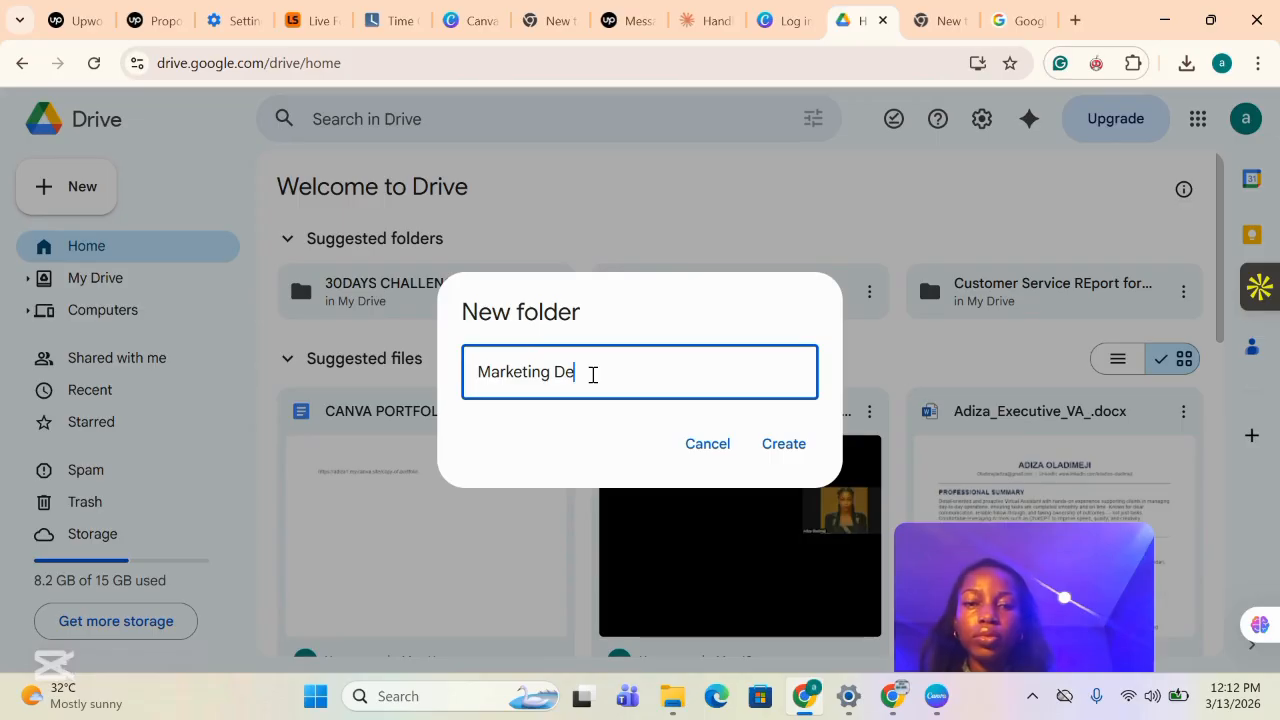
pyautogui.write('partment')
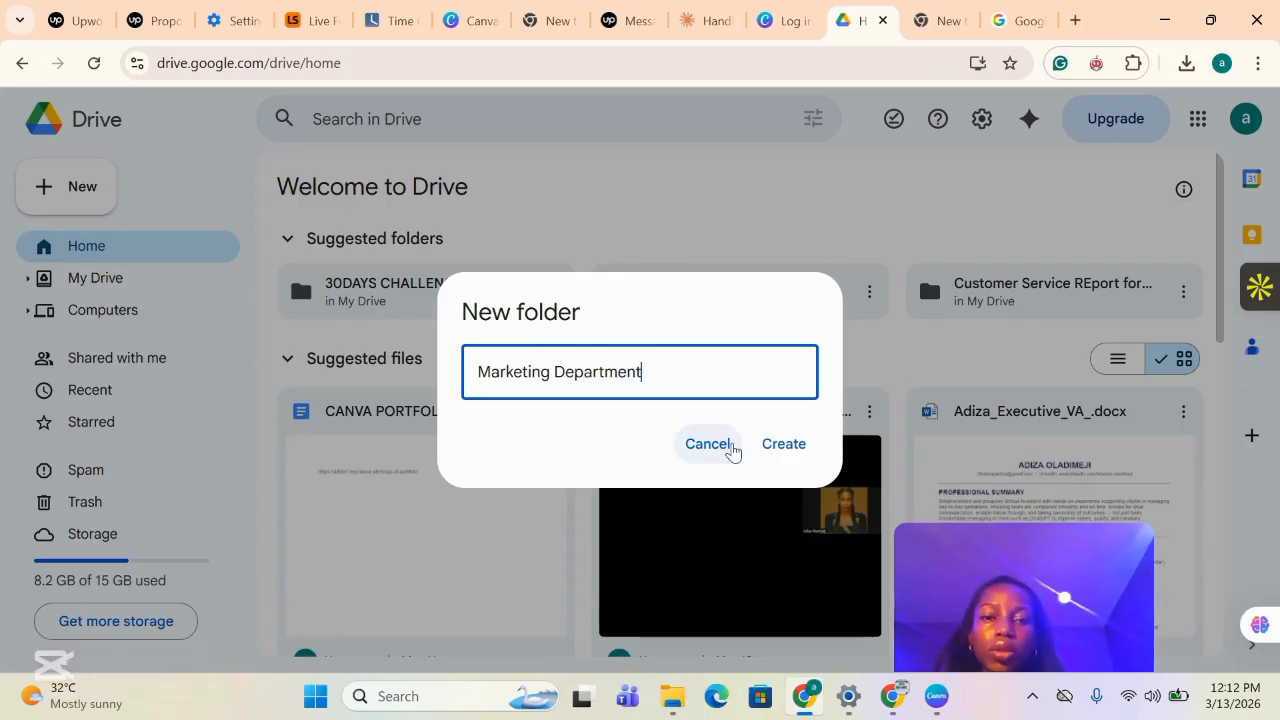
pyautogui.click(783, 446)
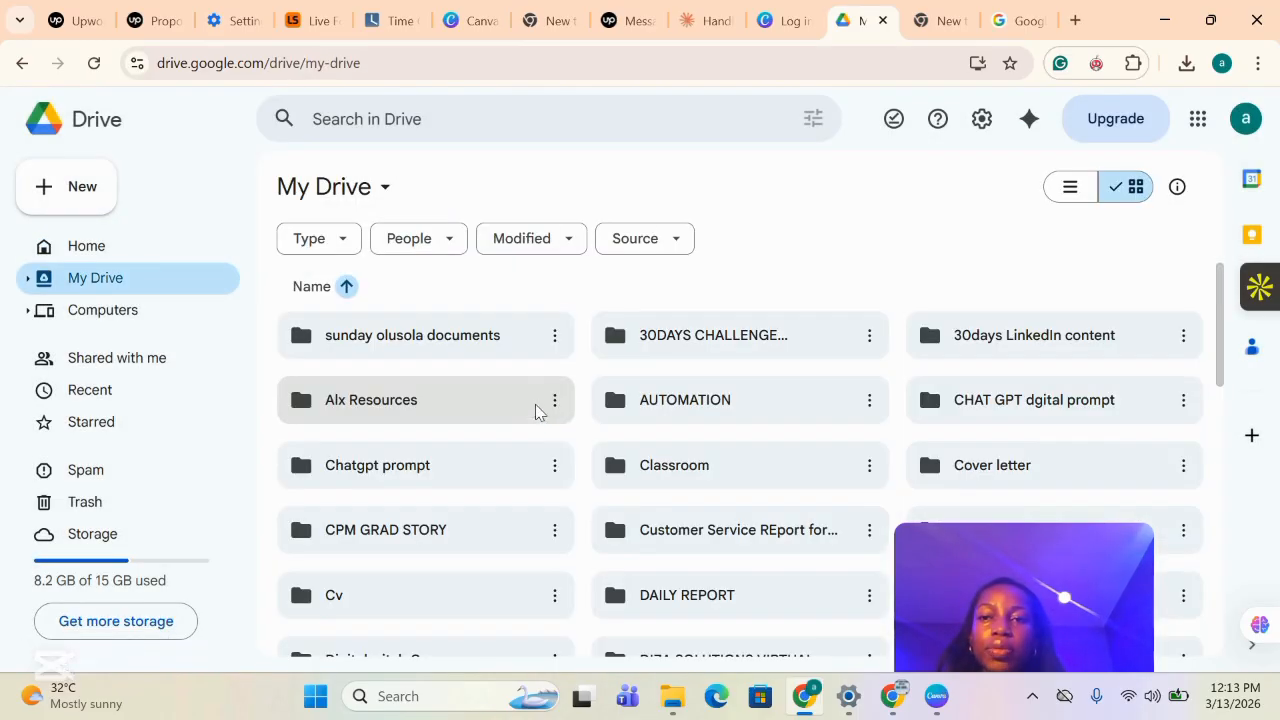
# Search Drive for "mar" and open the Marketing Department folder.
pyautogui.moveTo(925, 460)
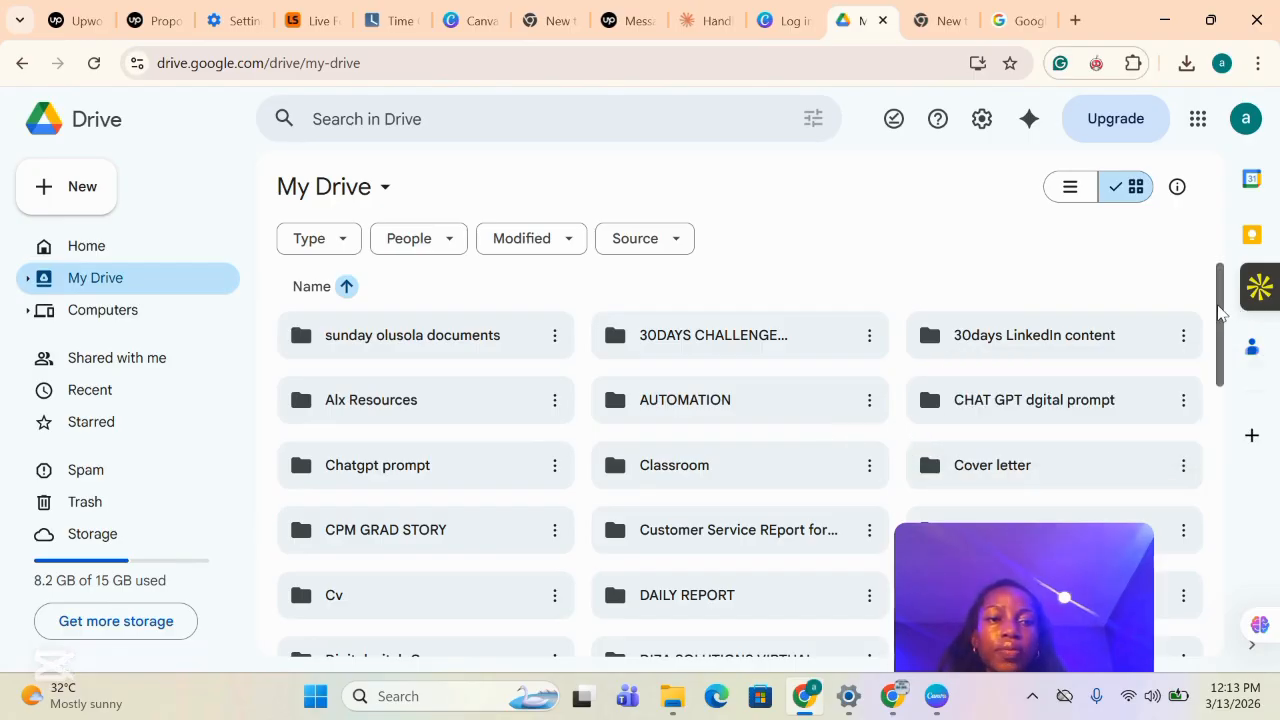
pyautogui.moveTo(1218, 313)
pyautogui.mouseDown()
pyautogui.moveTo(1232, 470)
pyautogui.moveTo(1232, 292)
pyautogui.mouseUp()
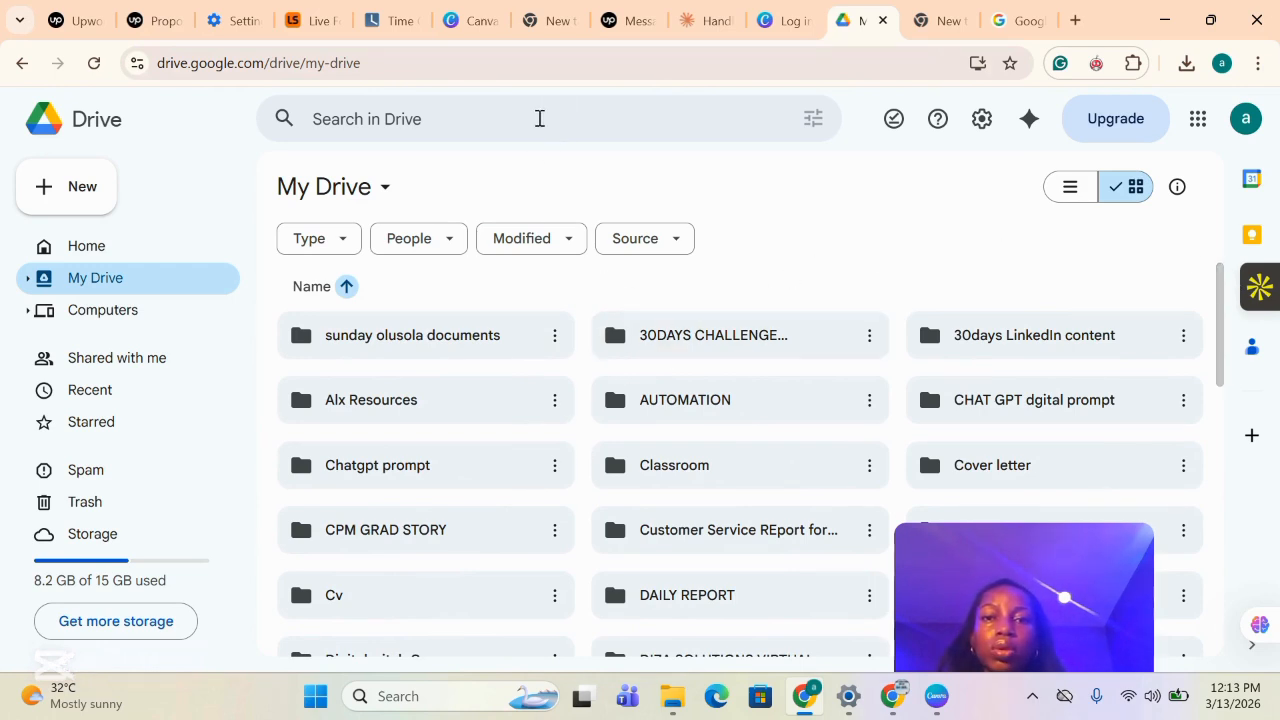
pyautogui.click(538, 118)
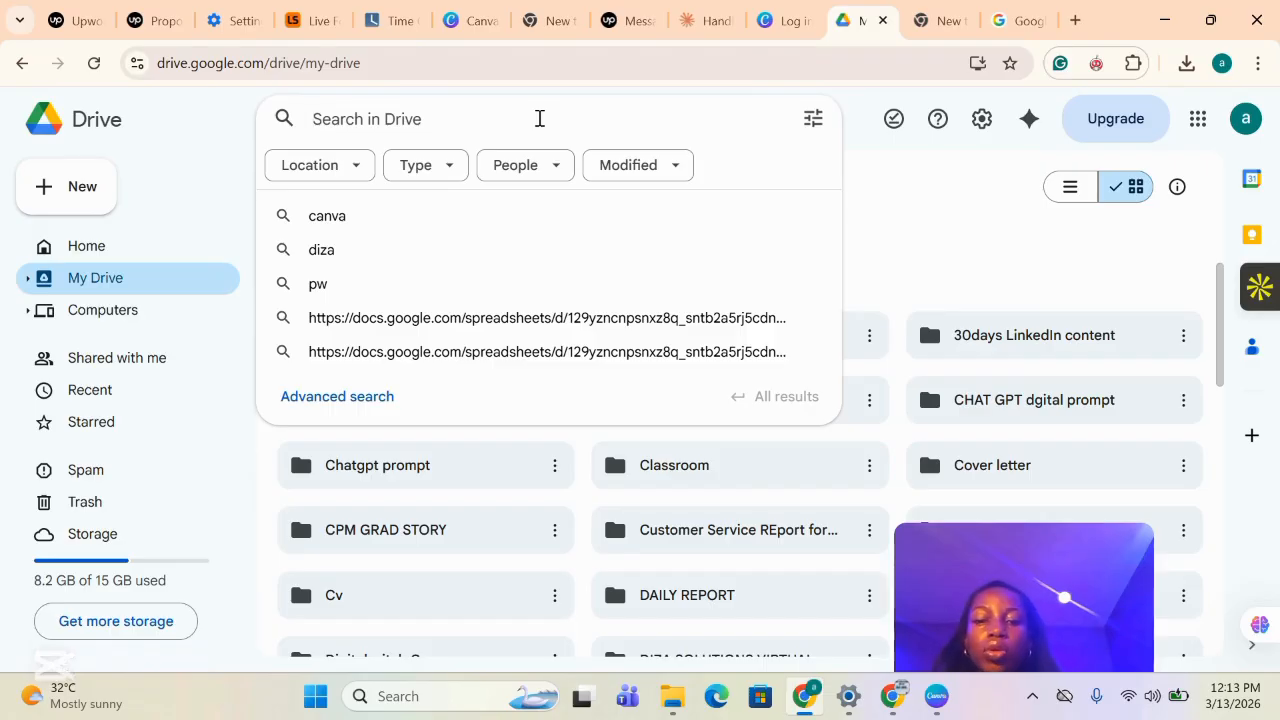
pyautogui.write('mar')
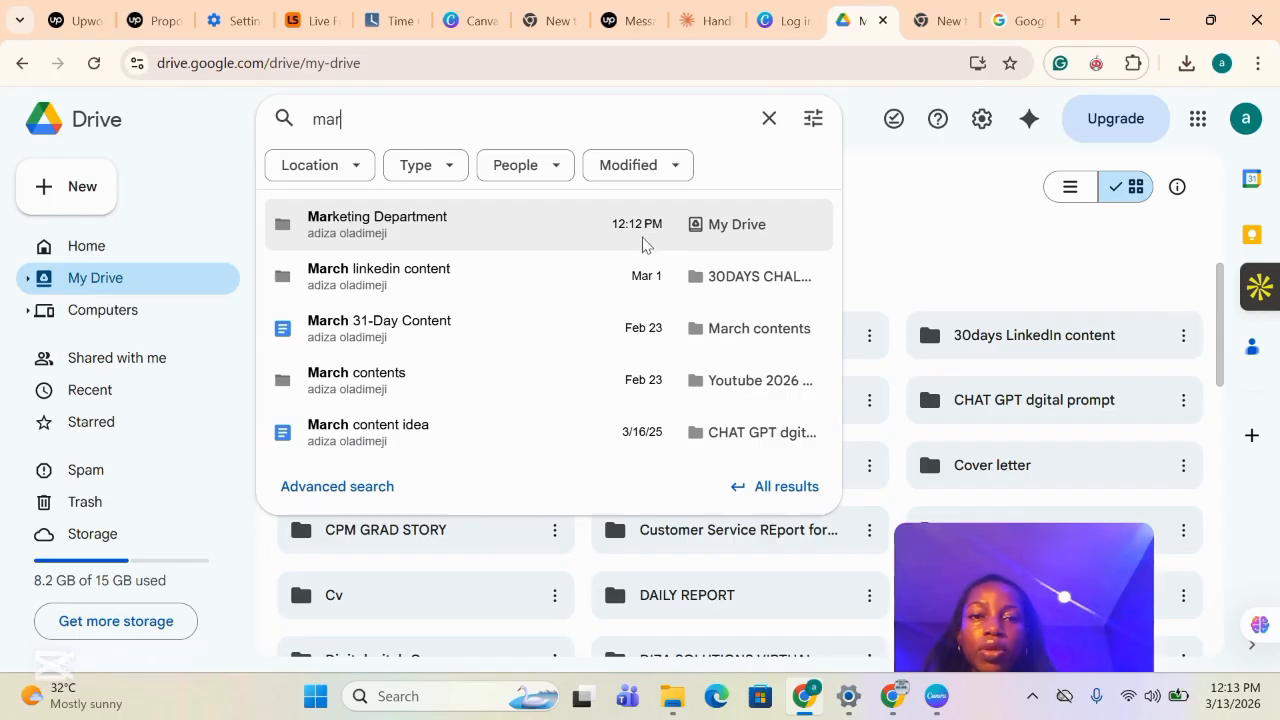
pyautogui.click(531, 242)
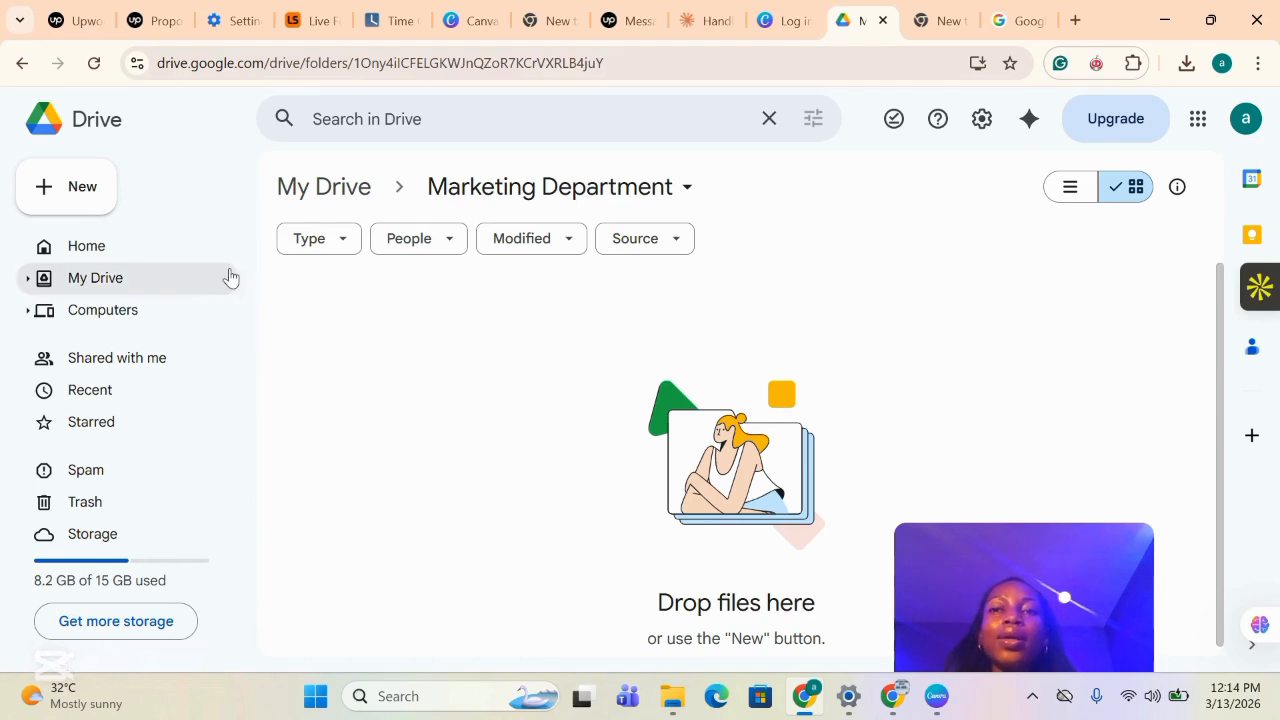
# Upload the résumé PDF from the computer's Documents folder into the Marketing Department folder.
pyautogui.click(86, 207)
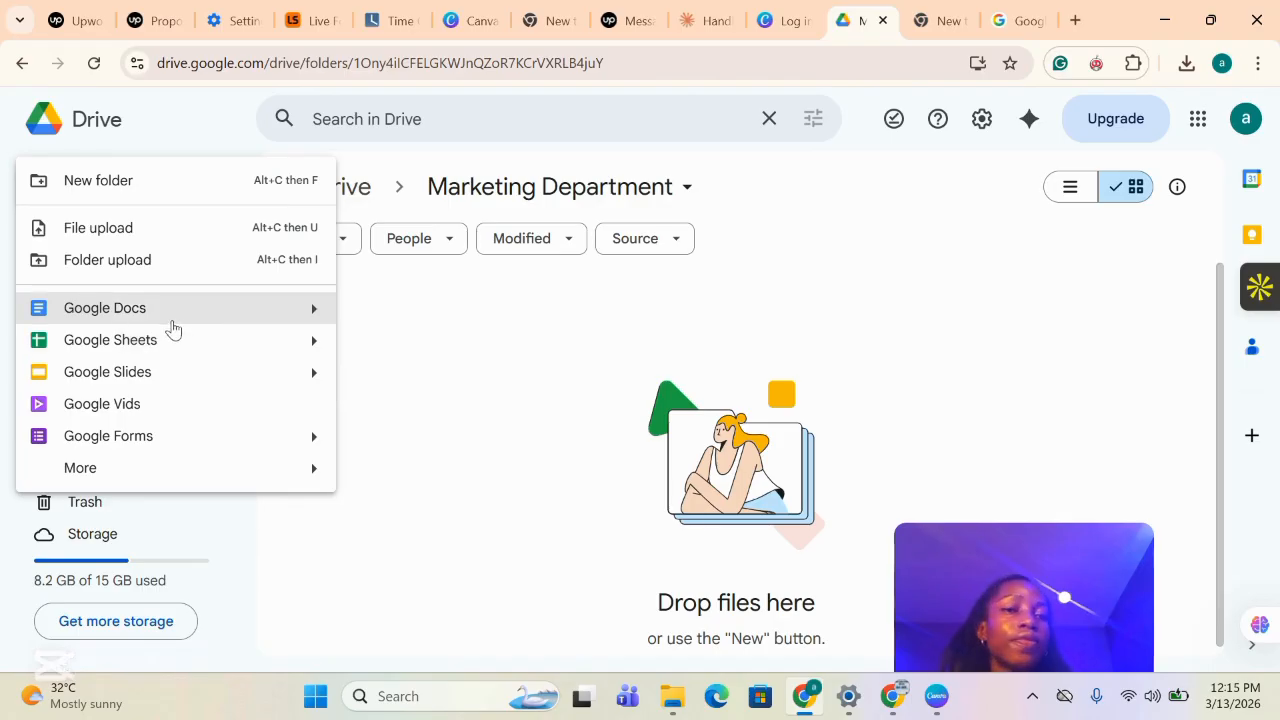
pyautogui.click(121, 232)
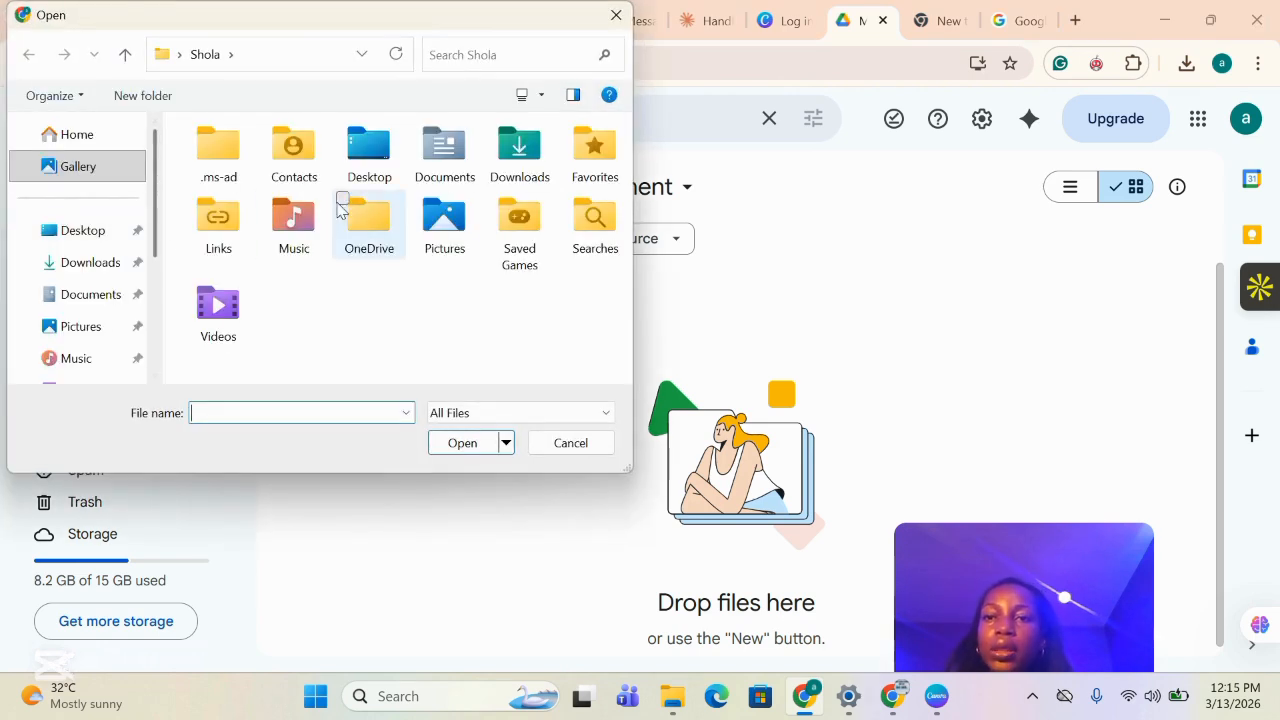
pyautogui.click(100, 298)
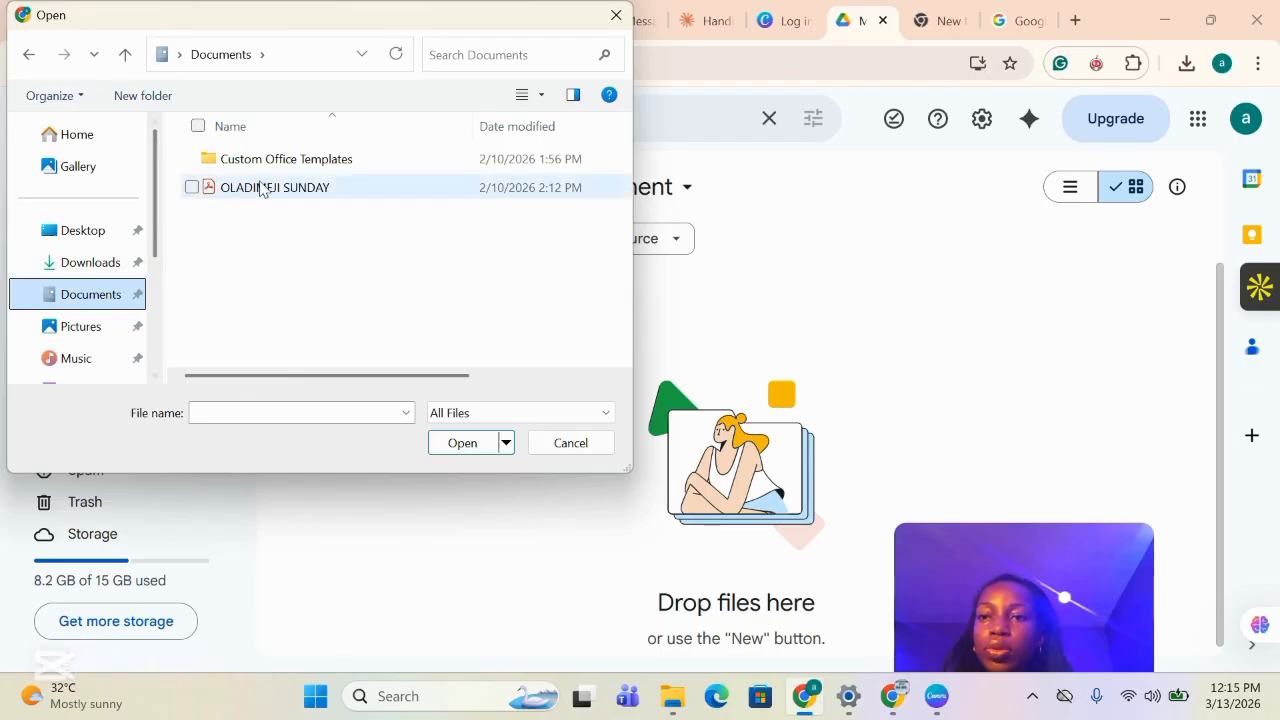
pyautogui.click(263, 188)
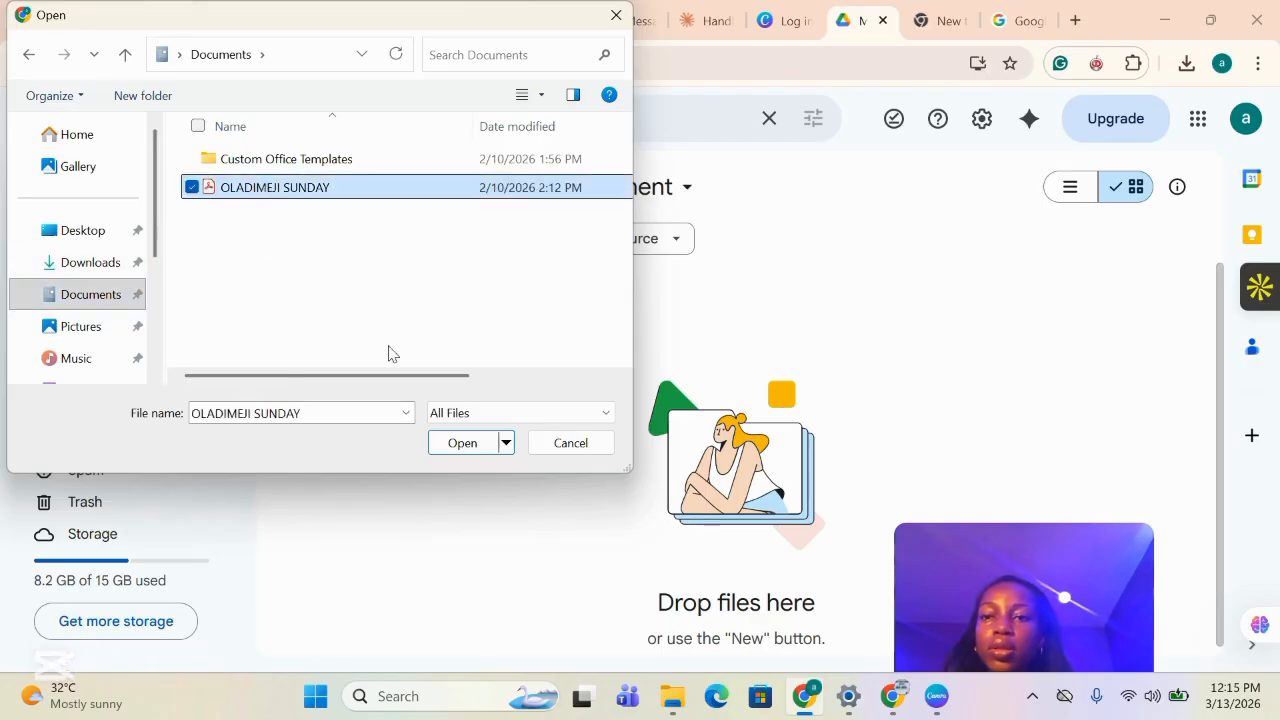
pyautogui.click(463, 443)
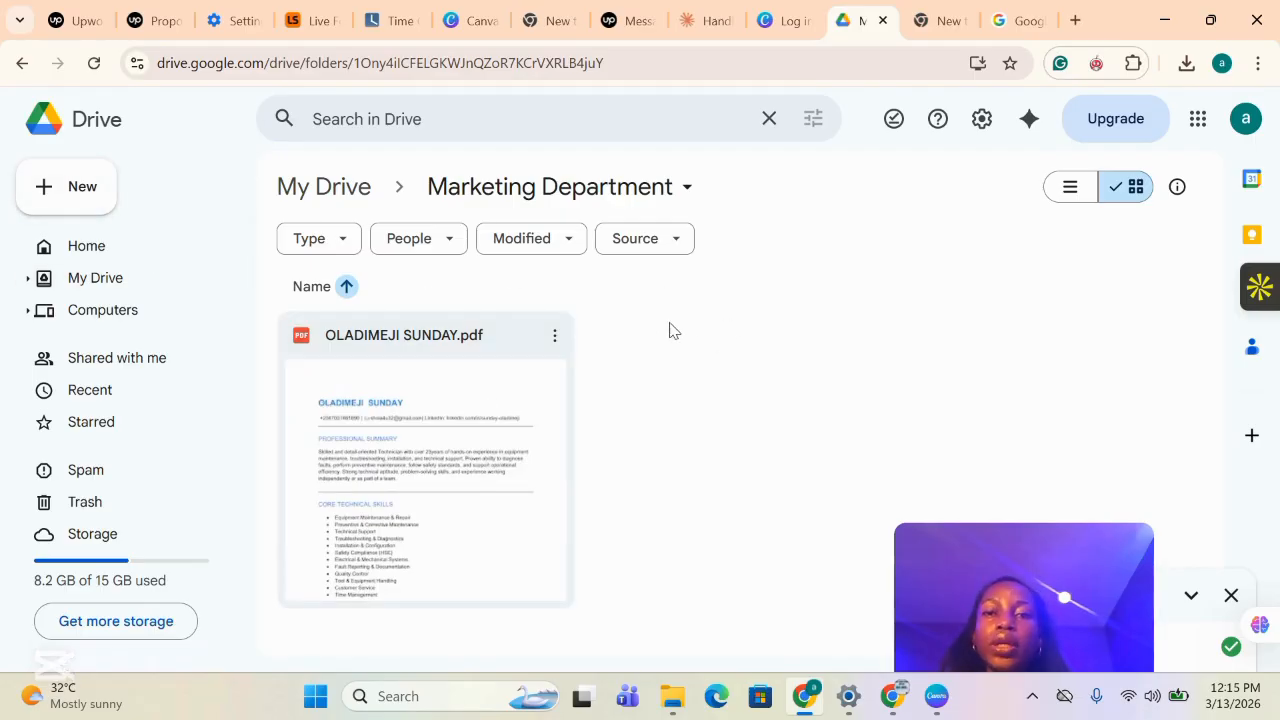
# Create a blank Google Docs document in the Marketing Department folder and title it "Brand promotions".
pyautogui.click(91, 203)
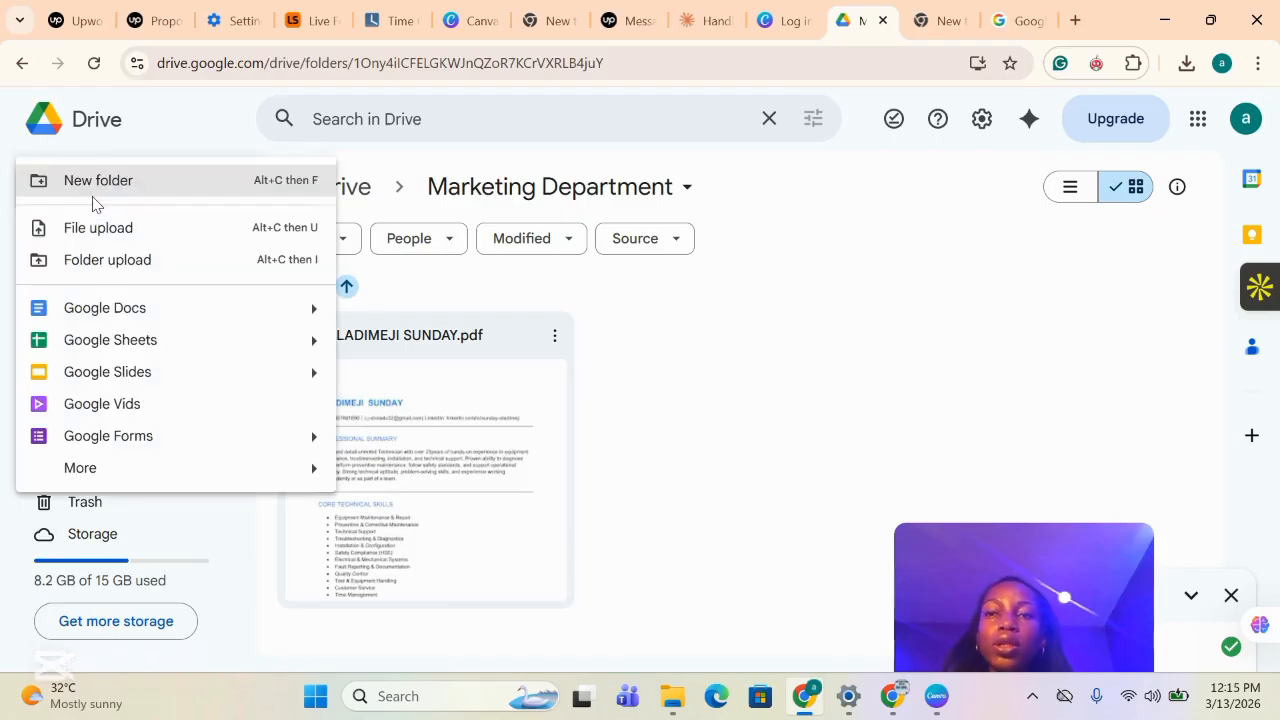
pyautogui.click(167, 310)
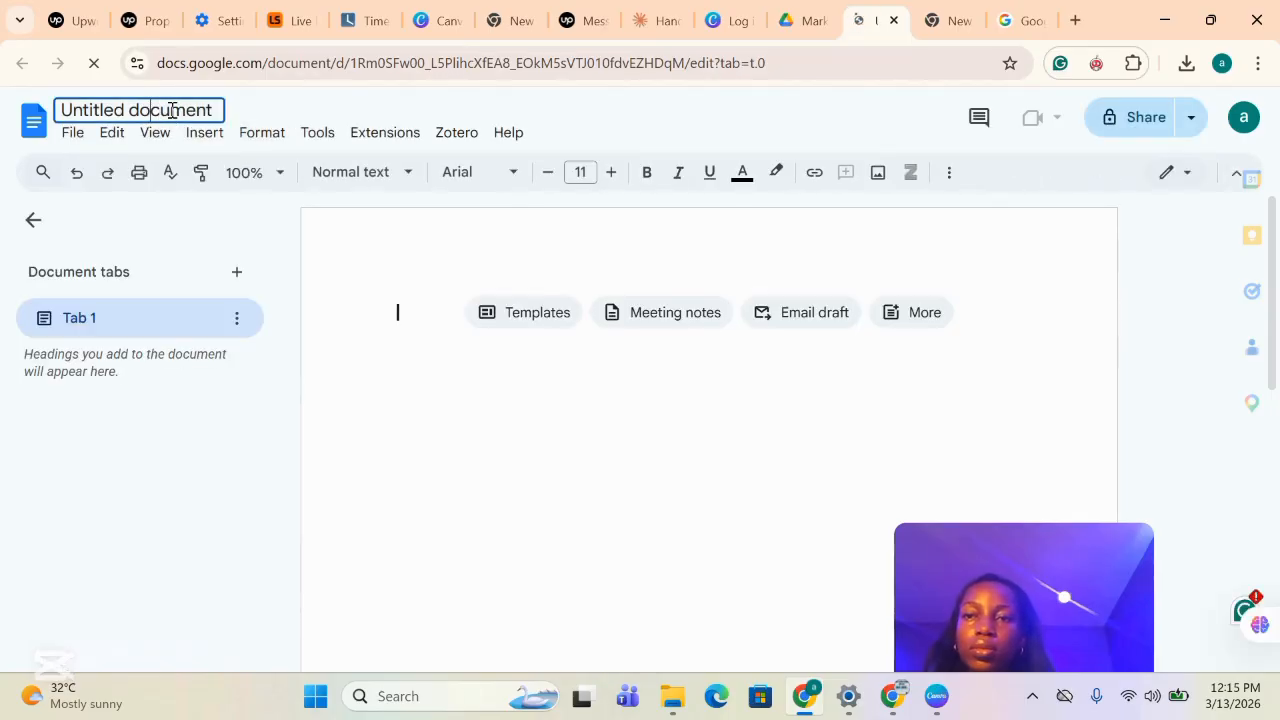
pyautogui.doubleClick(174, 110)
pyautogui.tripleClick(174, 110)
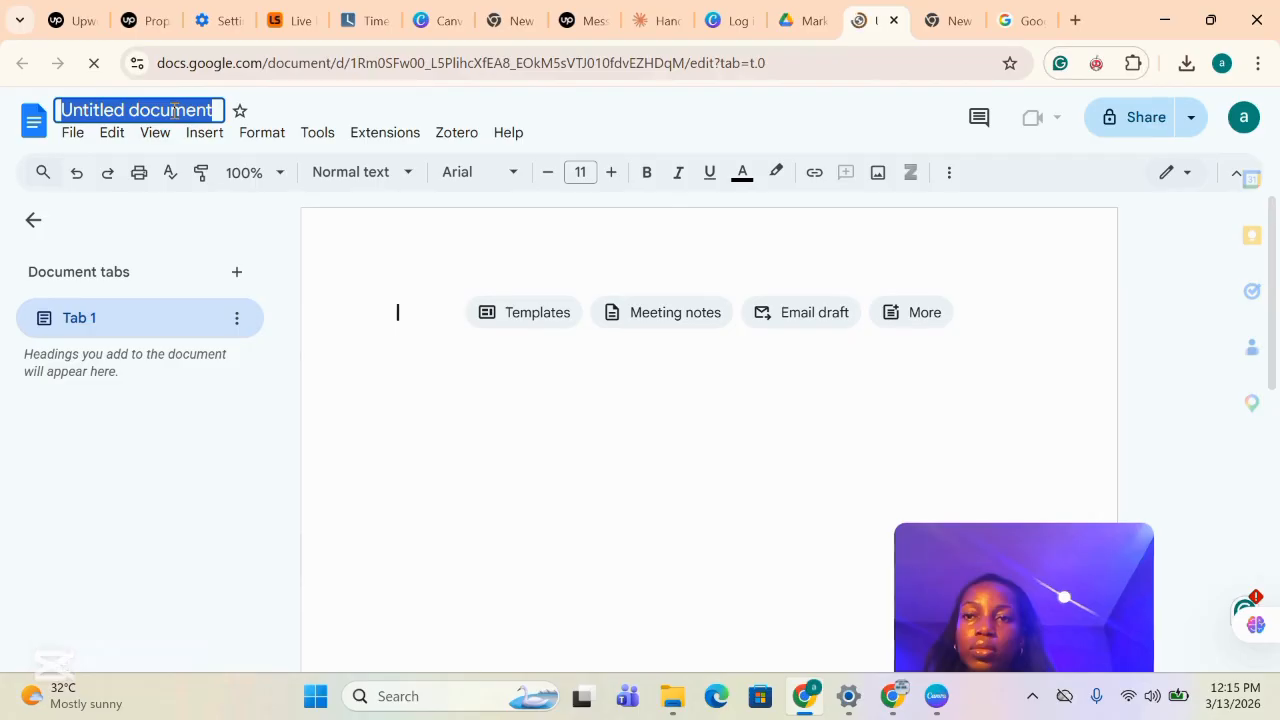
pyautogui.write('Br')
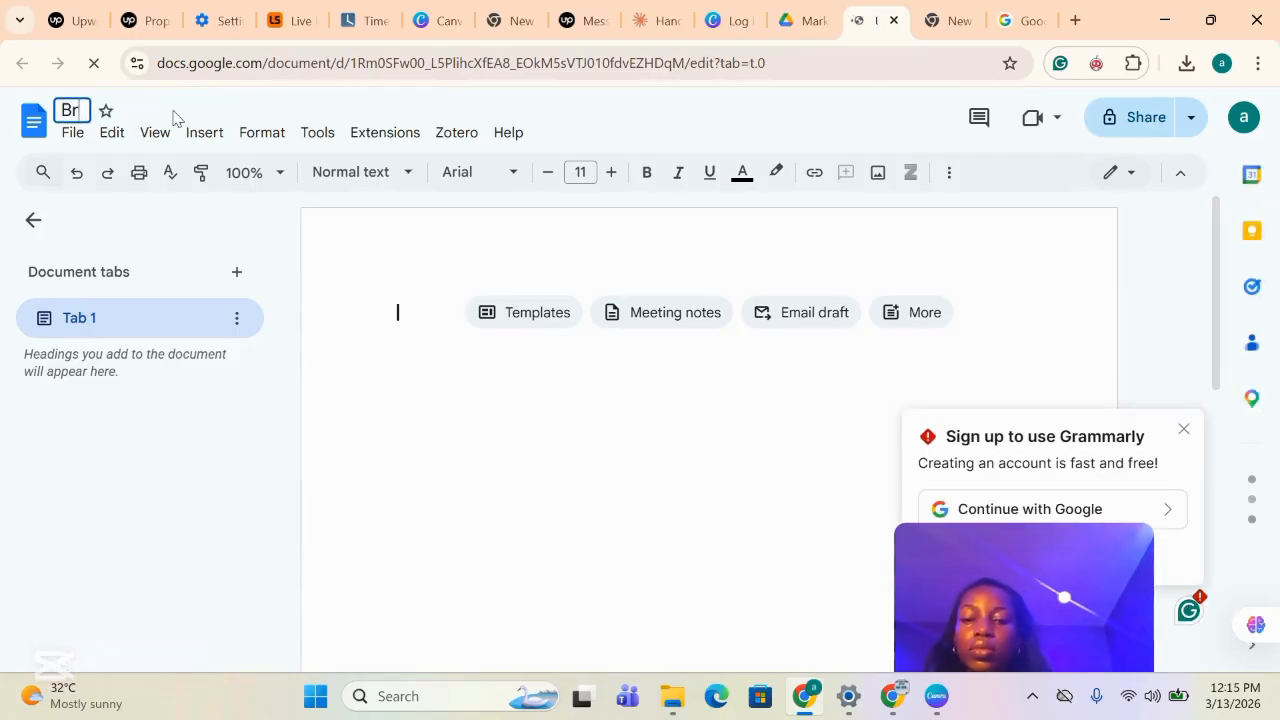
pyautogui.write('and prom')
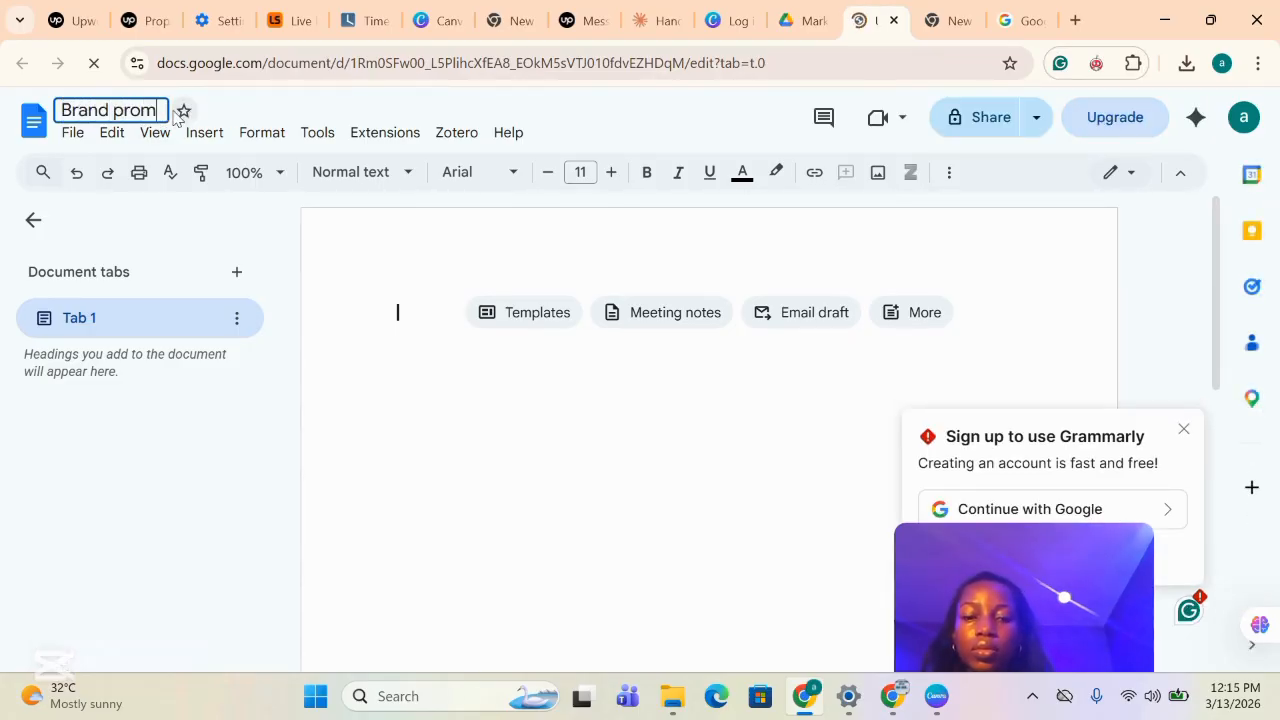
pyautogui.write('otions')
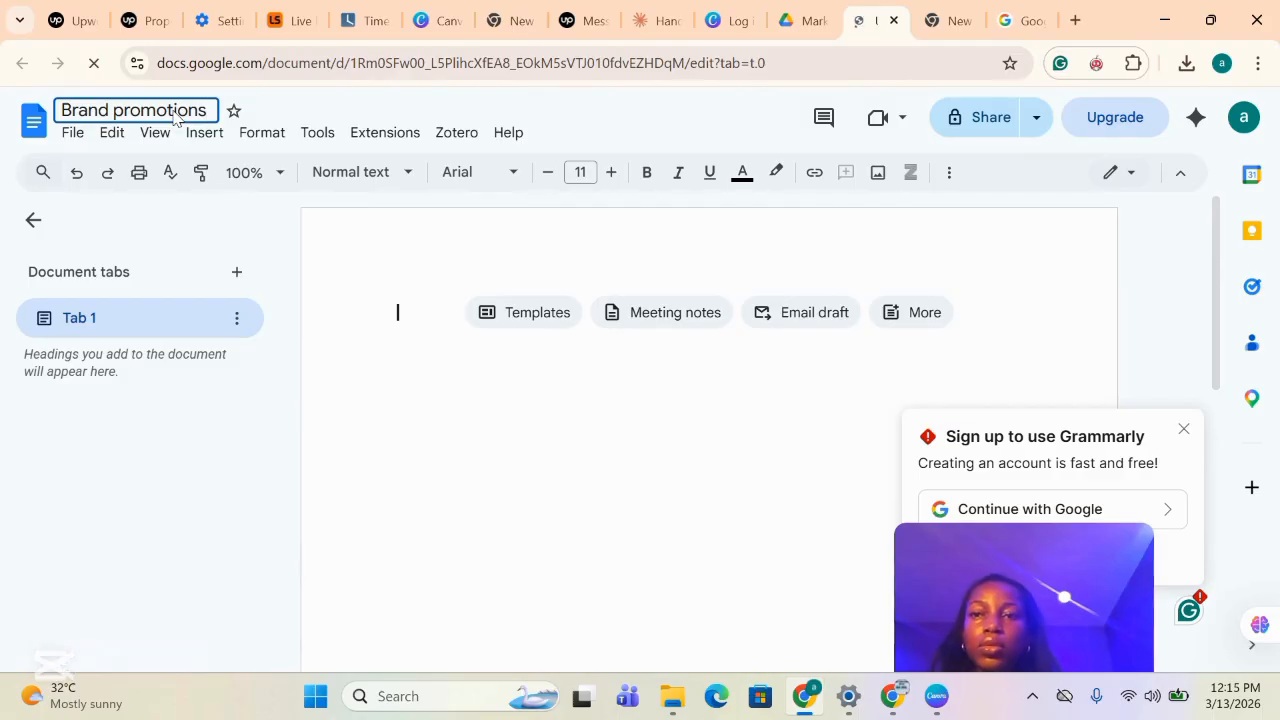
pyautogui.press('Return')
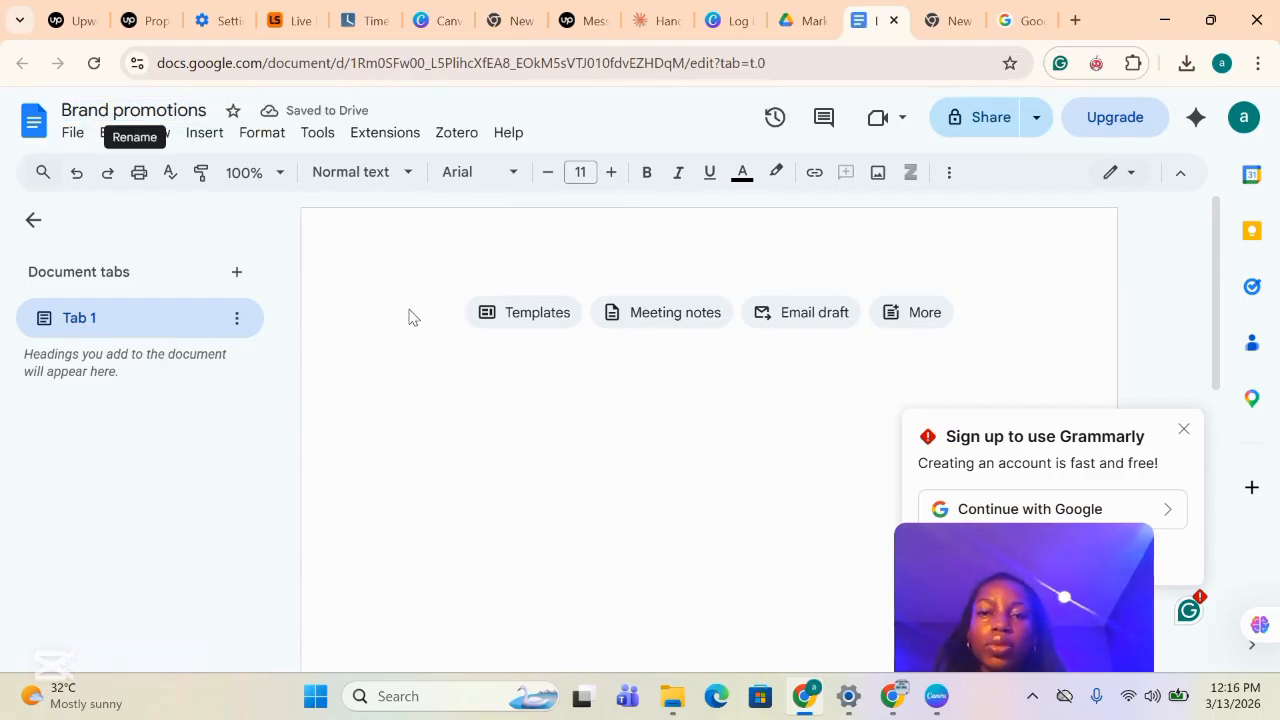
# Write "This document contains every brand promos." in the body of the Brand promotions document.
pyautogui.write('This document contains every')
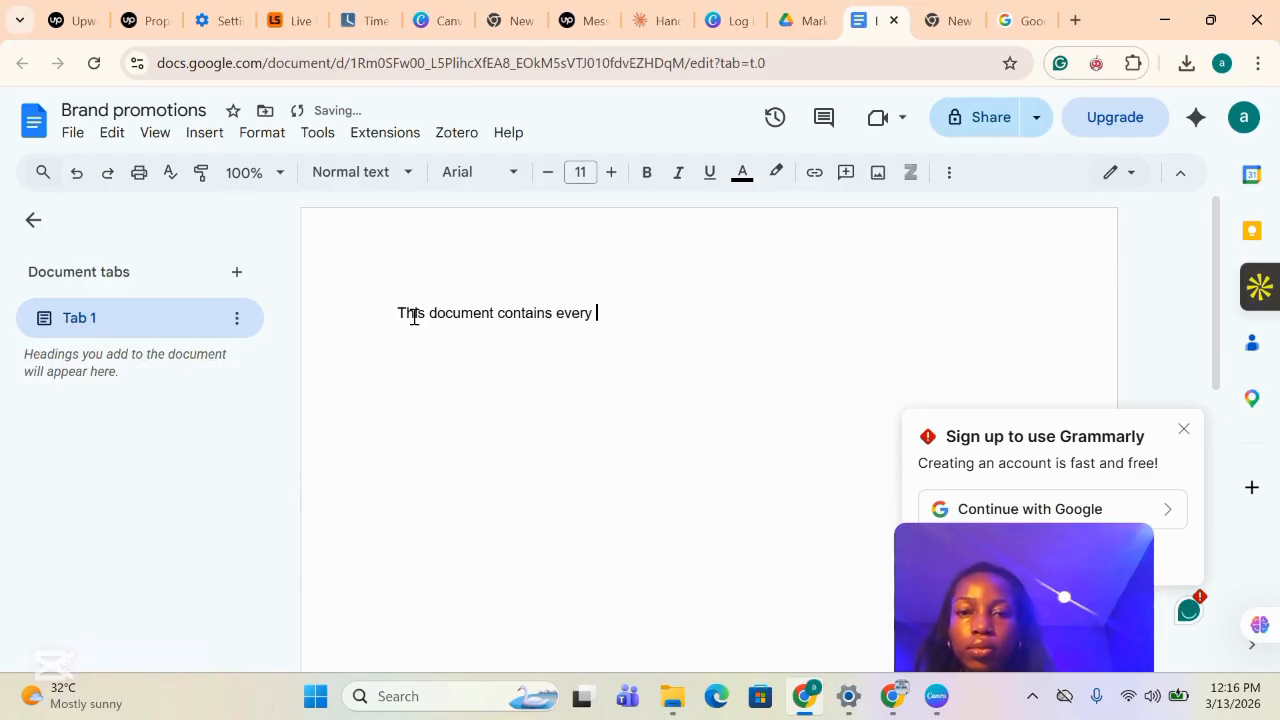
pyautogui.write('brand')
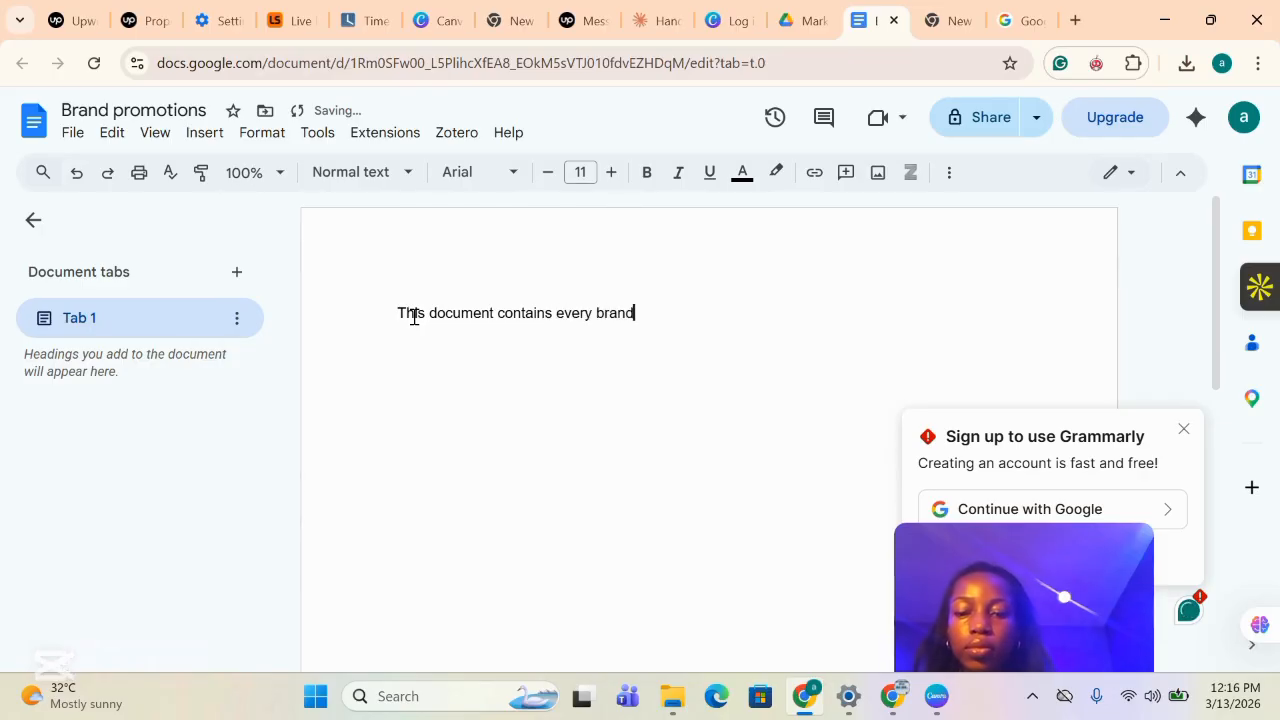
pyautogui.write(' promos.')
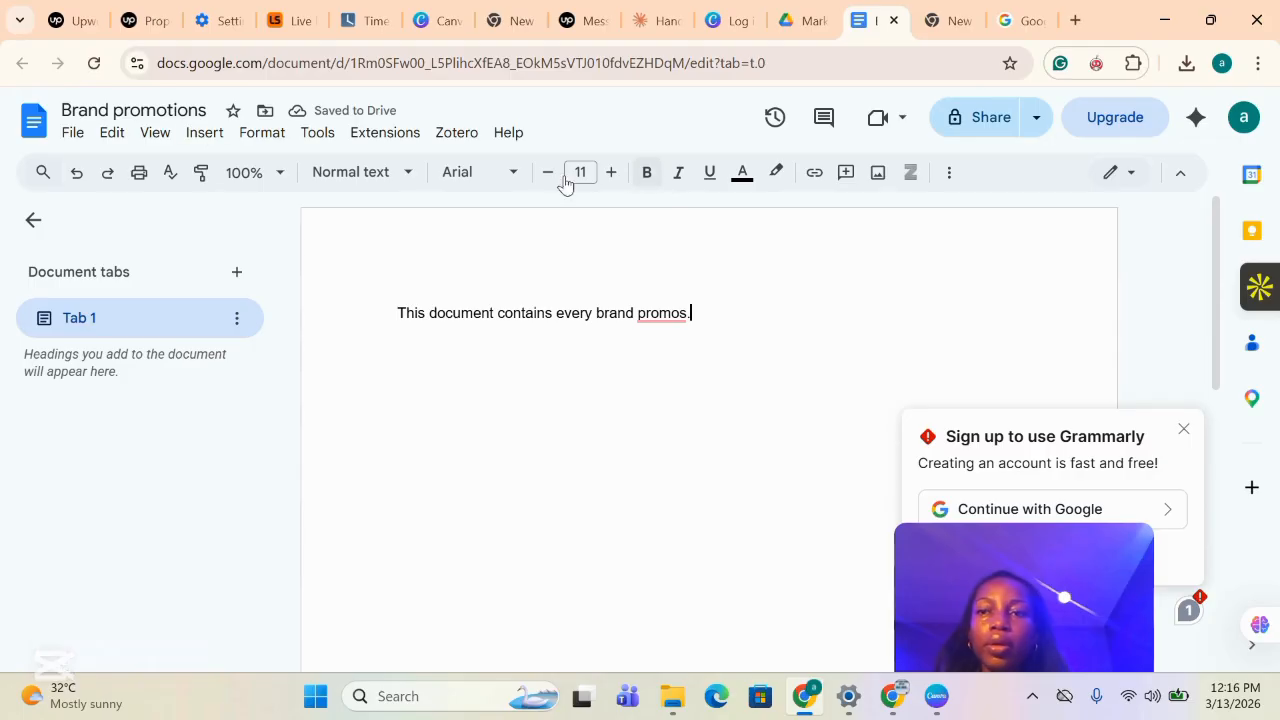
# Switch back to Google Drive and view the available file actions for the Brand promotions document.
pyautogui.click(798, 22)
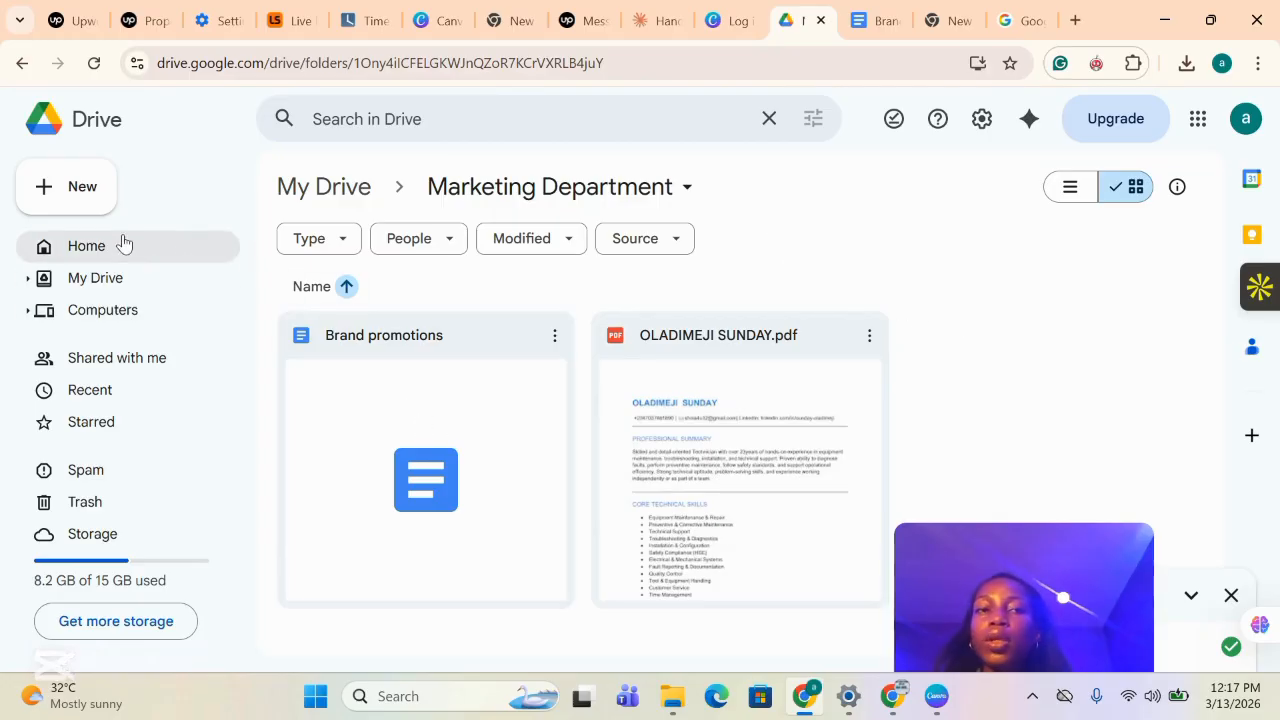
pyautogui.click(560, 341)
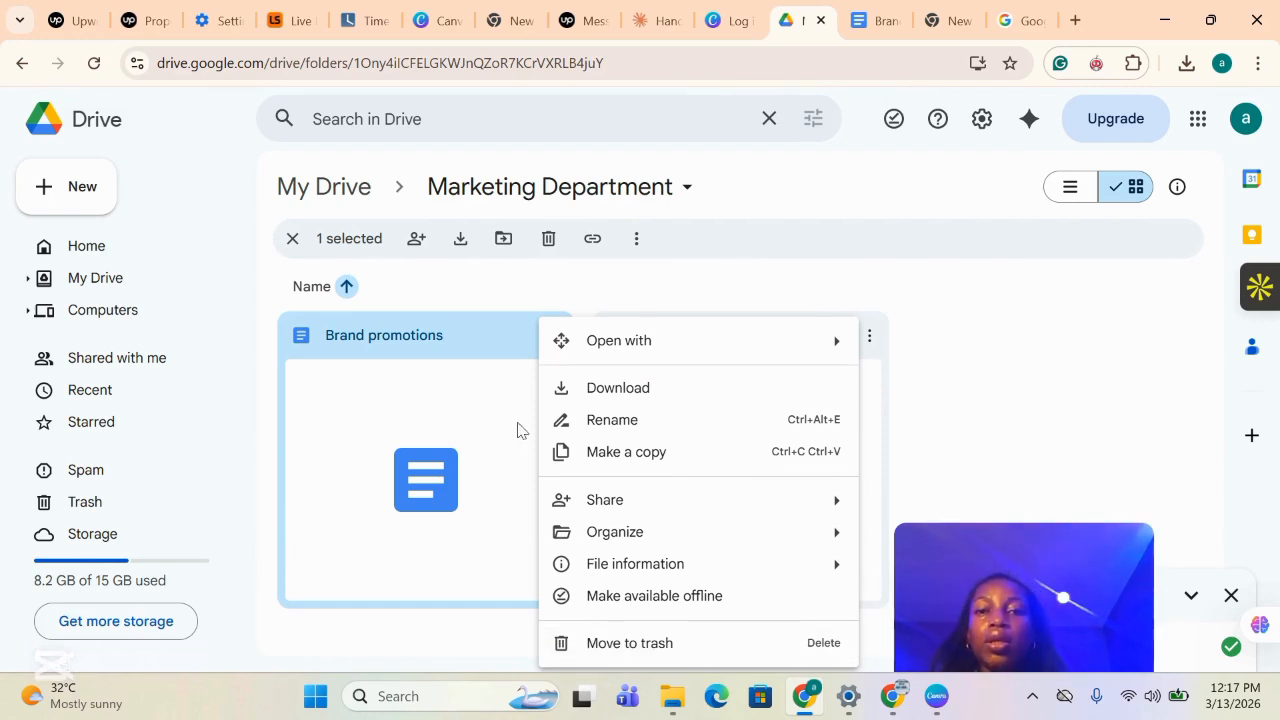
pyautogui.click(727, 292)
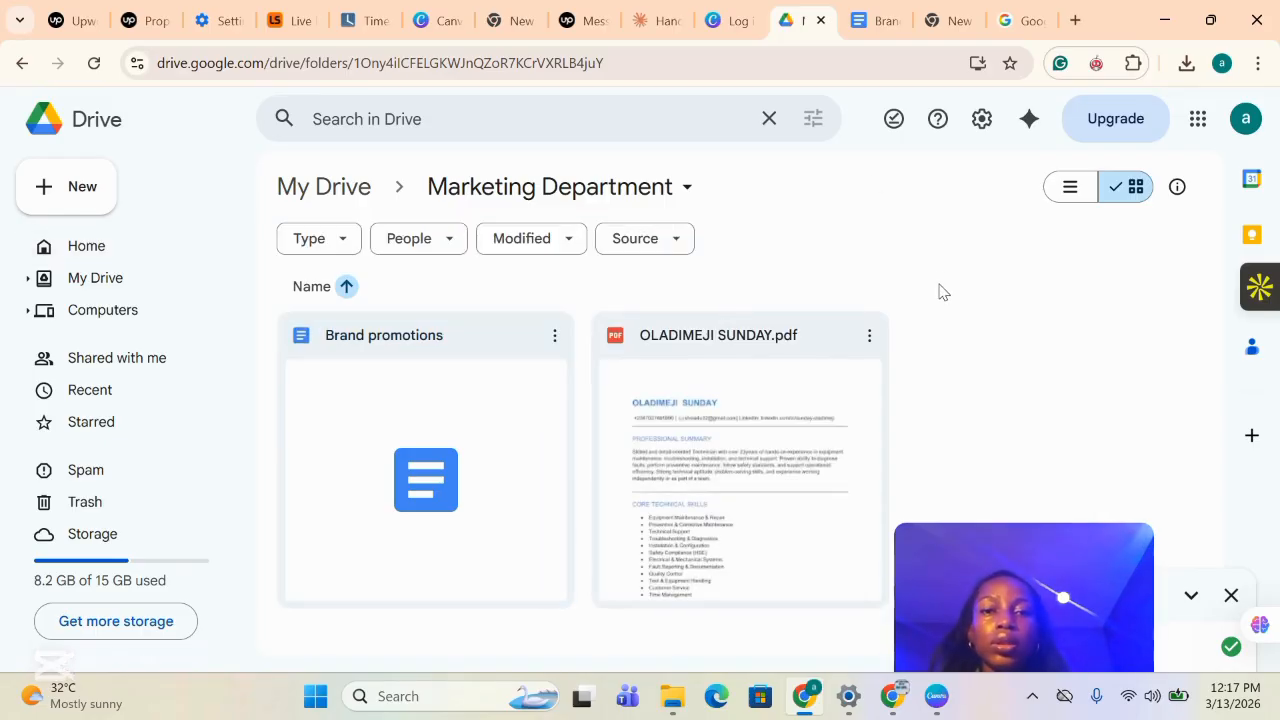
# Look through Drive's Home, My Drive, Computers, Shared with me, Recent, Starred, Spam and Trash sections.
pyautogui.click(108, 259)
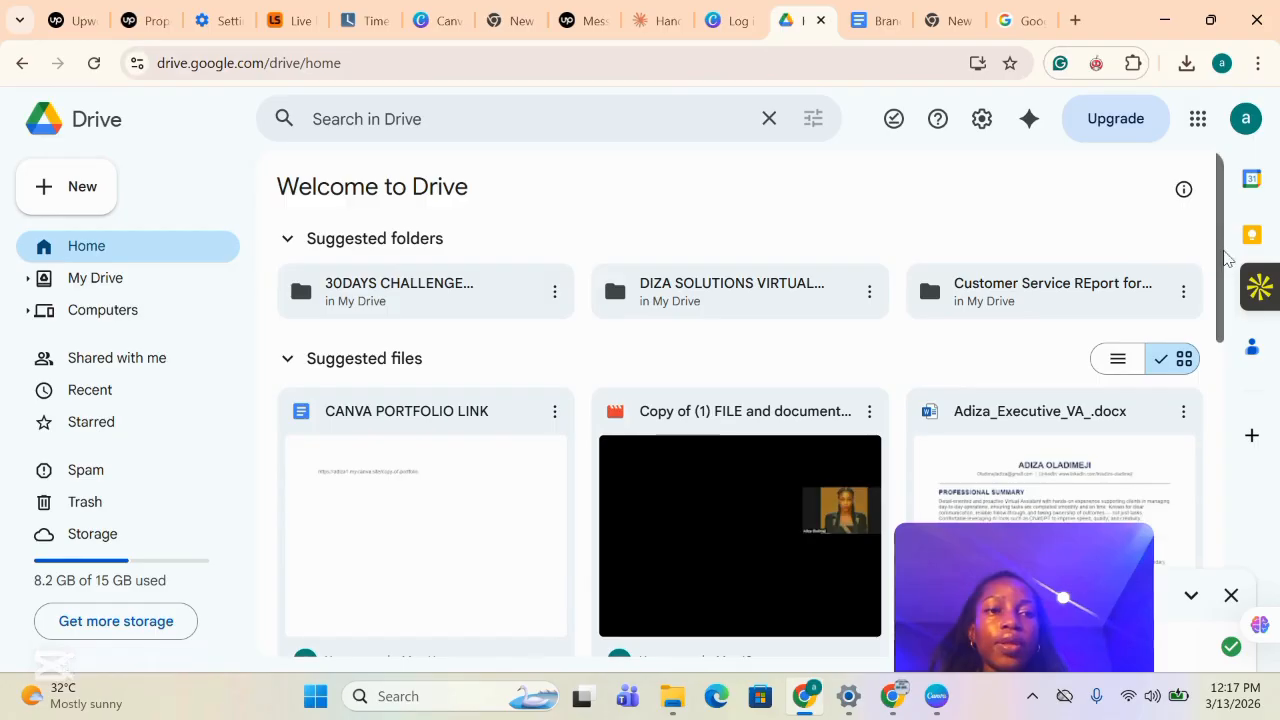
pyautogui.moveTo(1225, 240); pyautogui.dragTo(1231, 155)
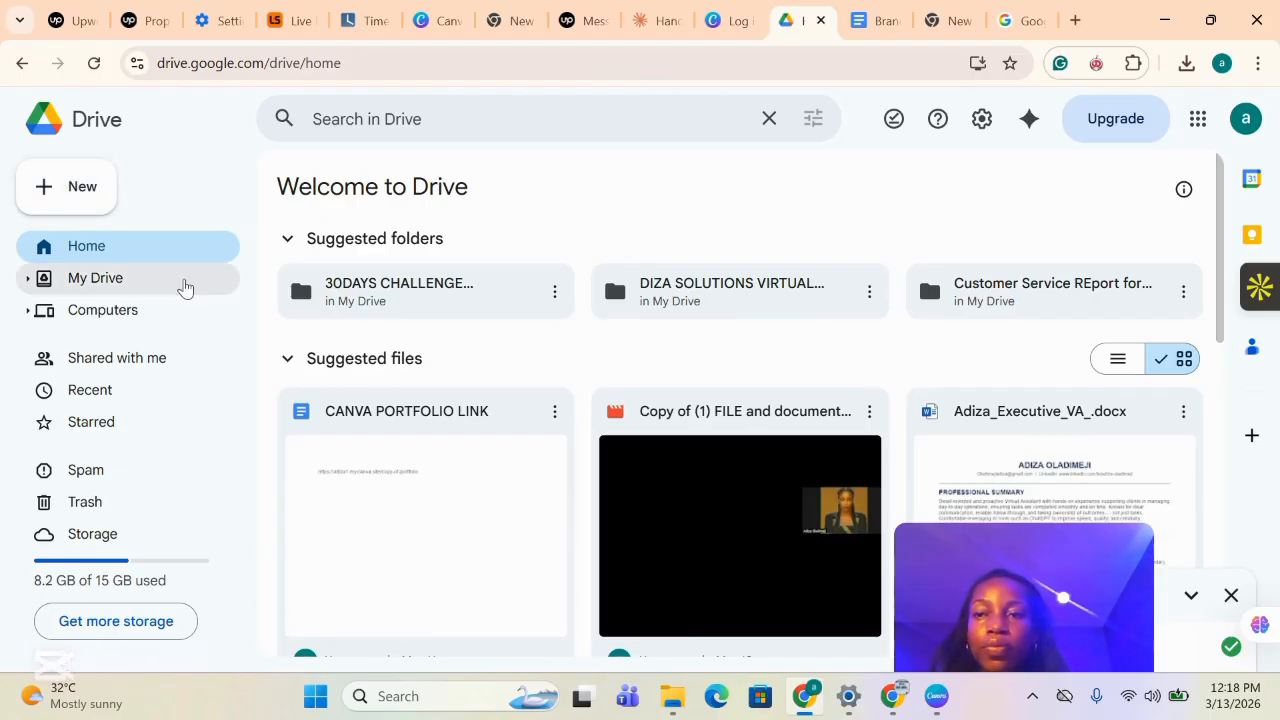
pyautogui.click(112, 290)
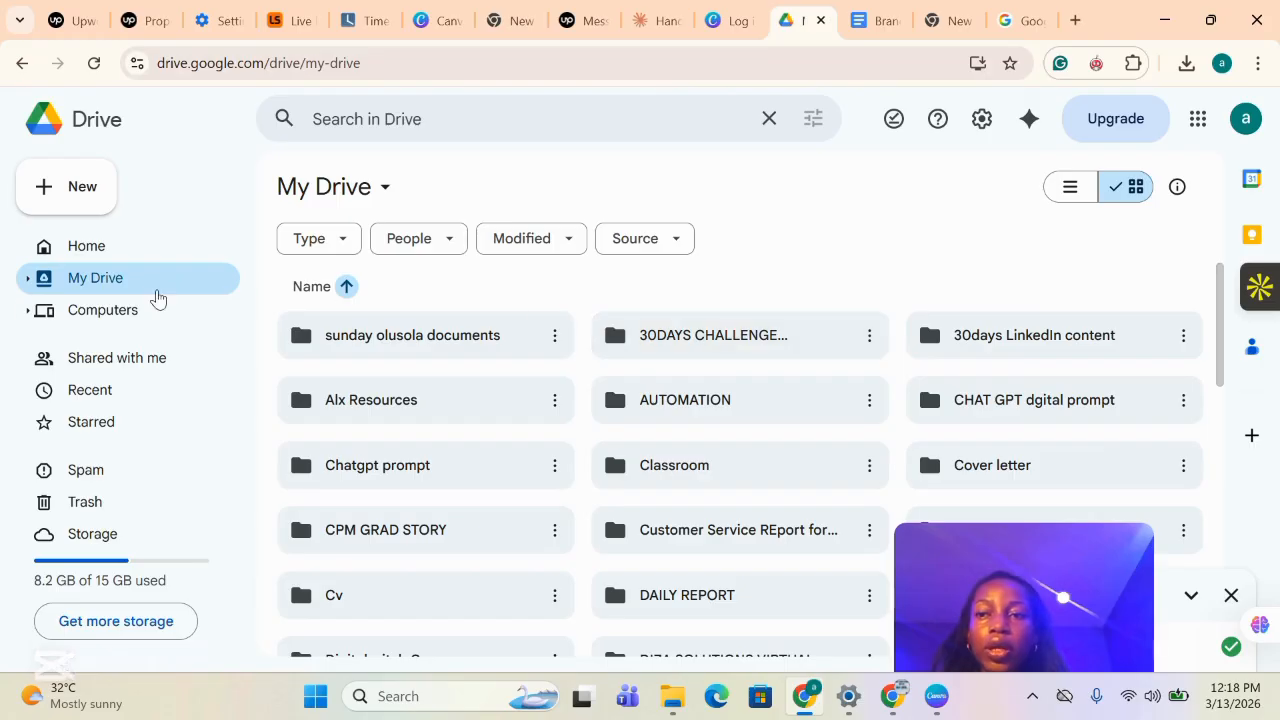
pyautogui.click(98, 323)
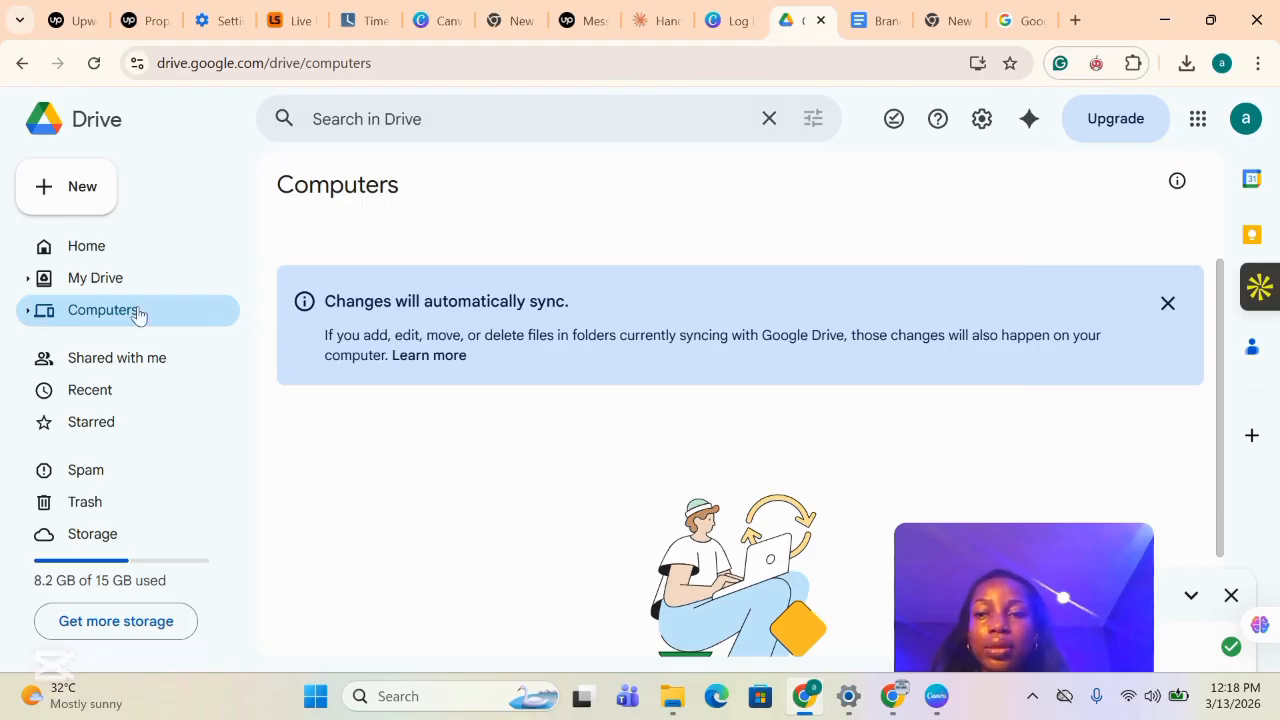
pyautogui.click(108, 368)
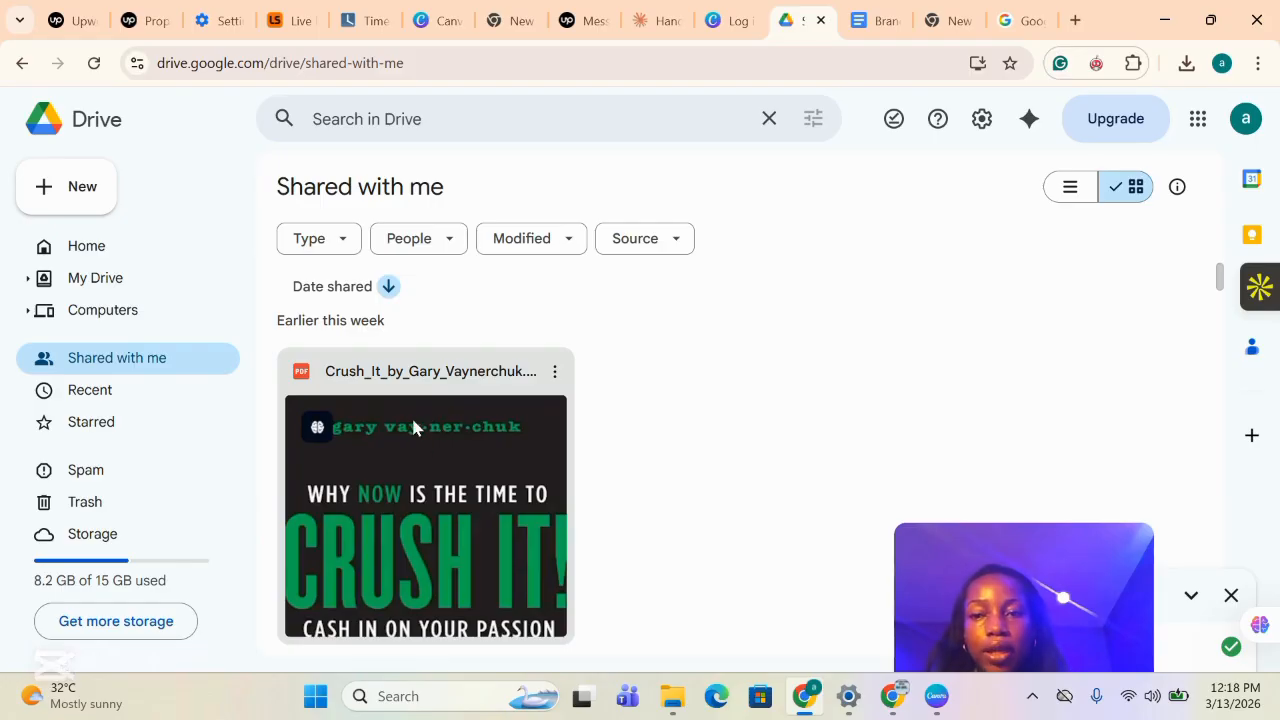
pyautogui.click(65, 403)
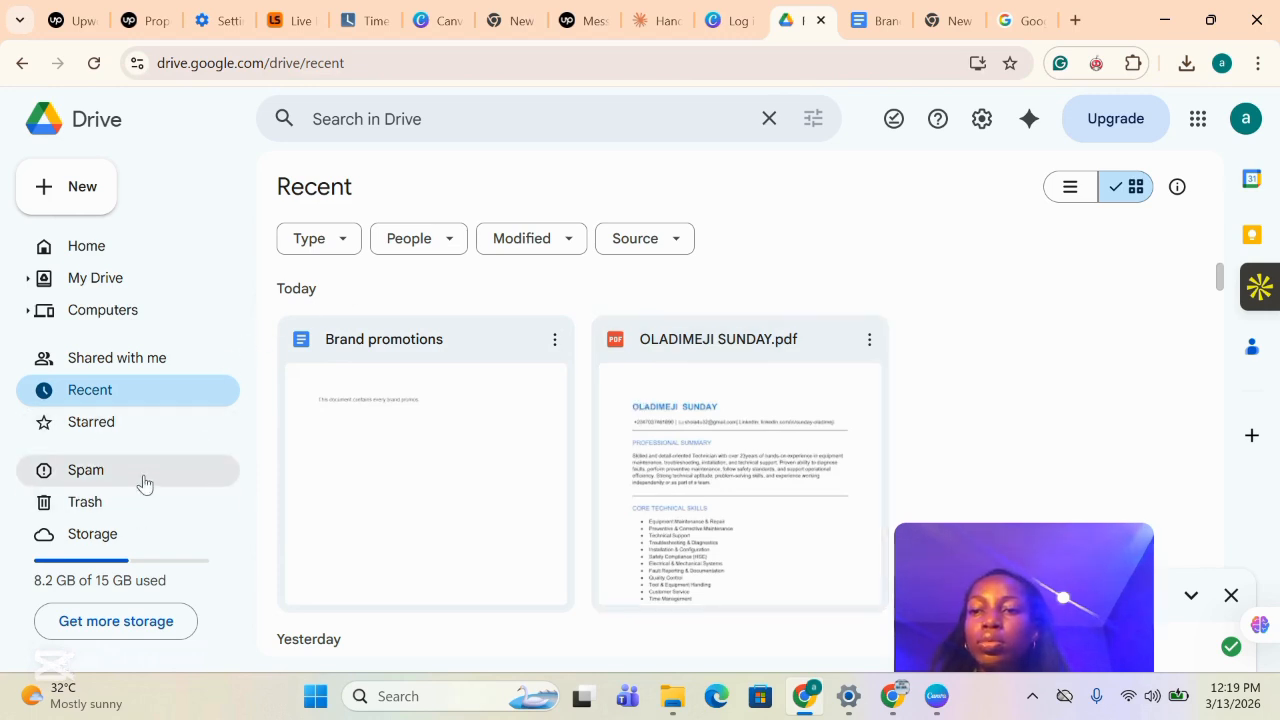
pyautogui.click(95, 437)
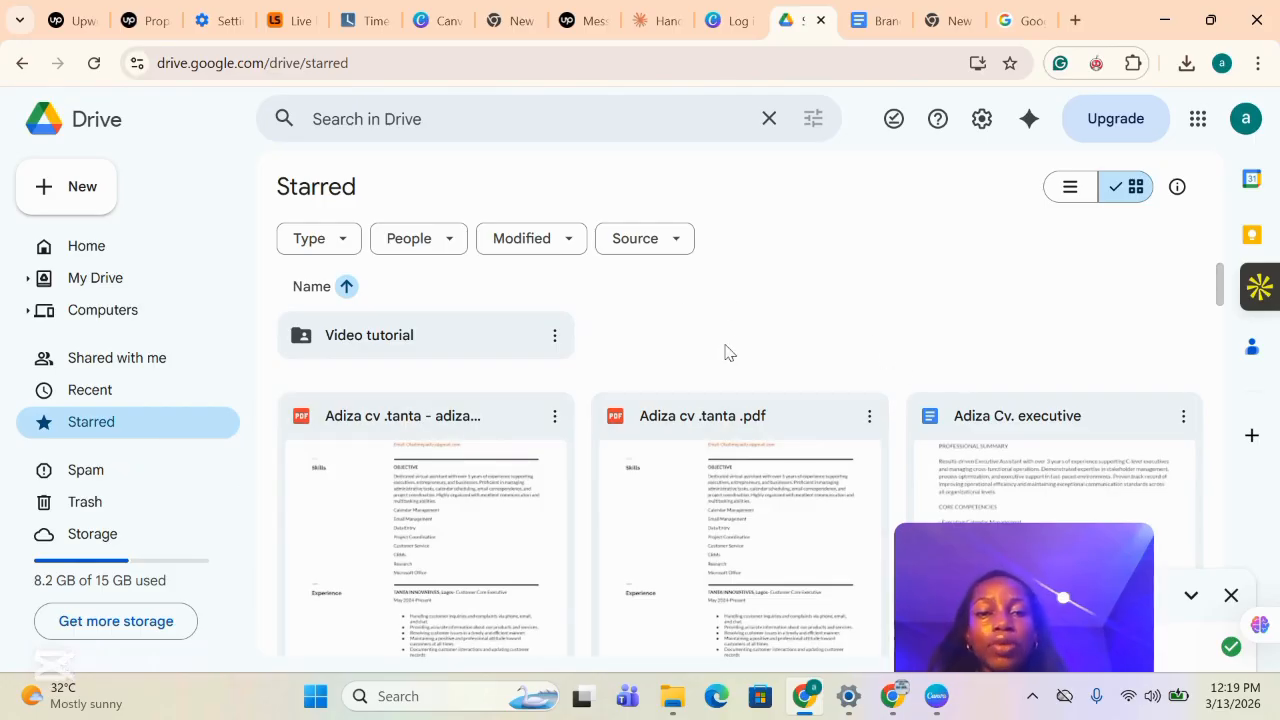
pyautogui.click(148, 487)
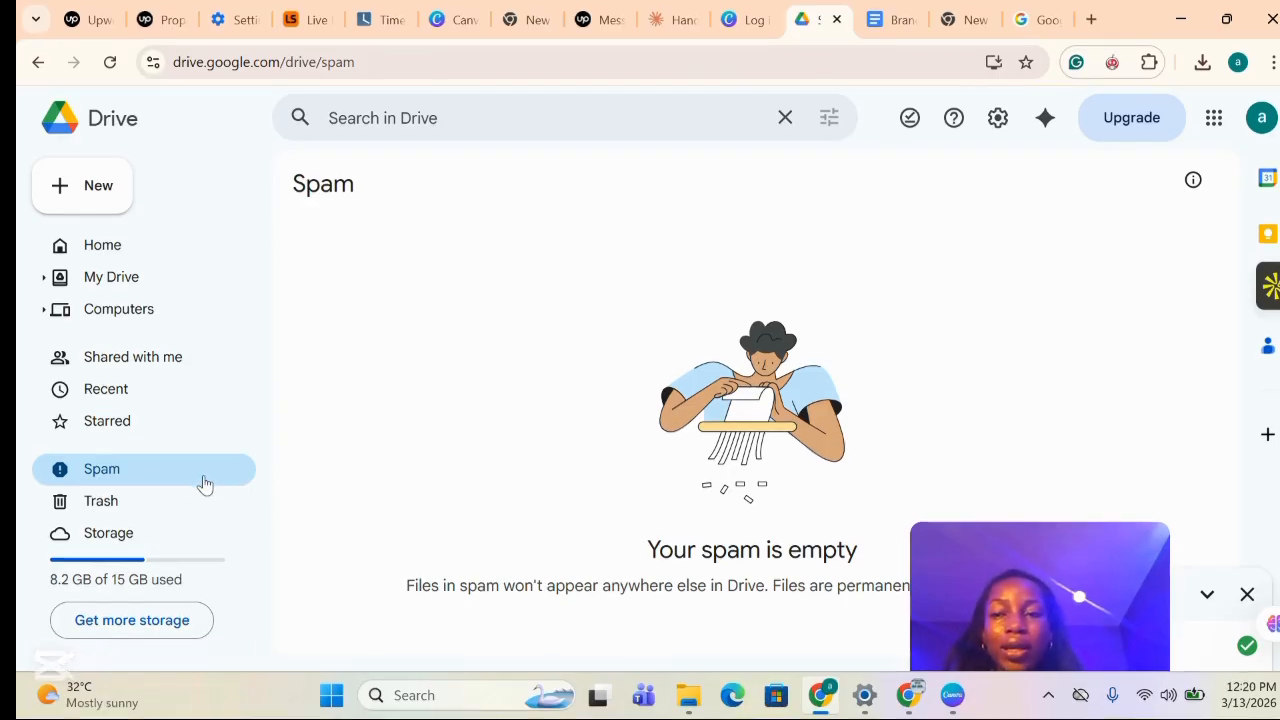
pyautogui.click(119, 508)
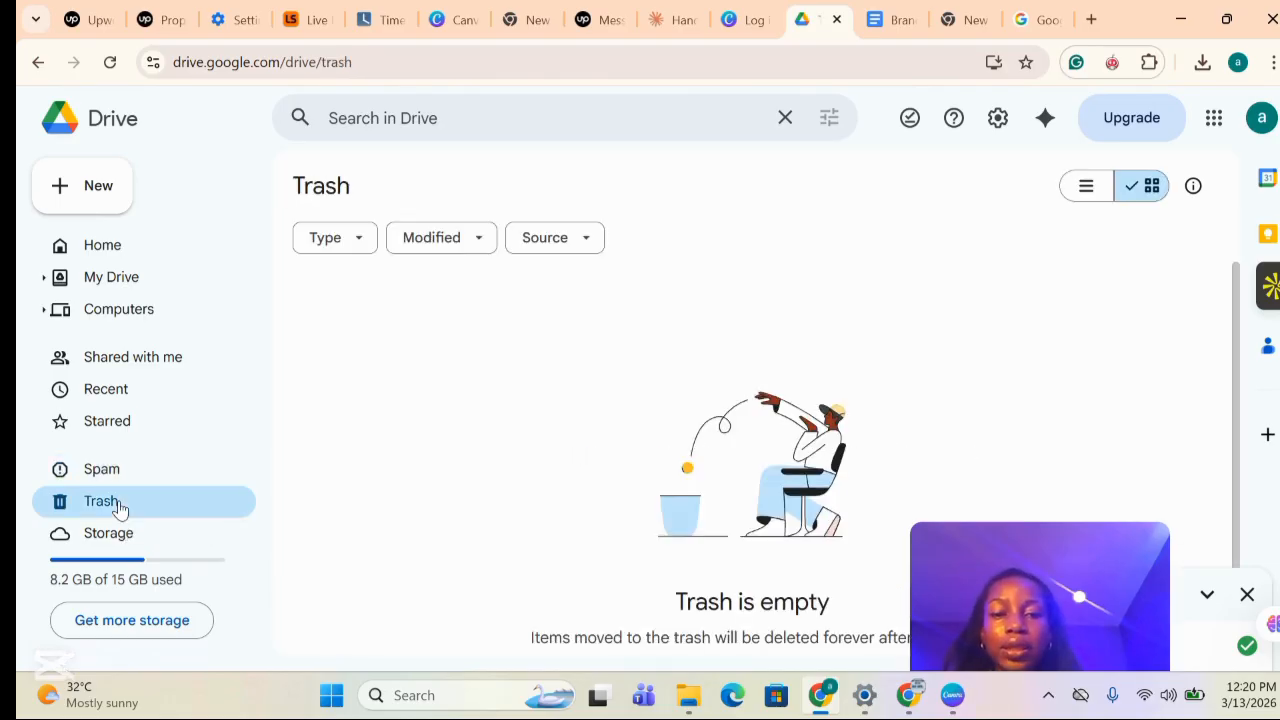
# Go to My Drive, search for "marke" and open the Marketing Department folder.
pyautogui.click(165, 295)
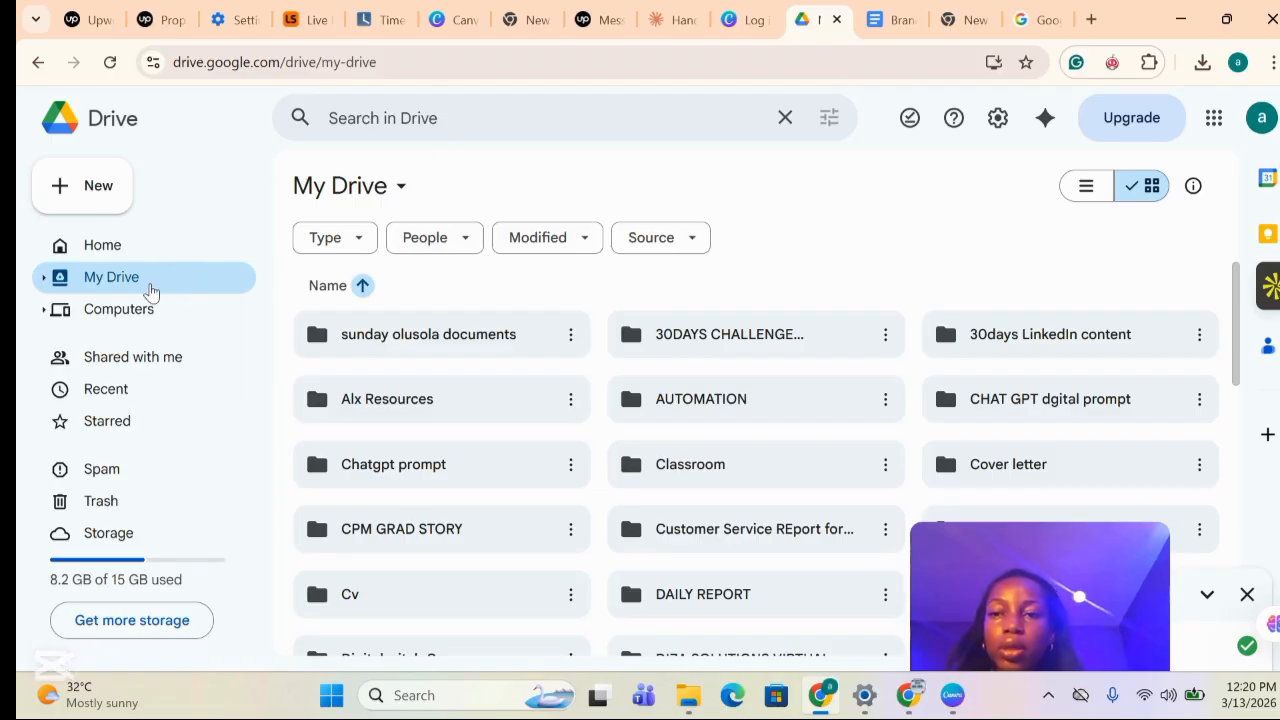
pyautogui.click(543, 118)
pyautogui.write('mar')
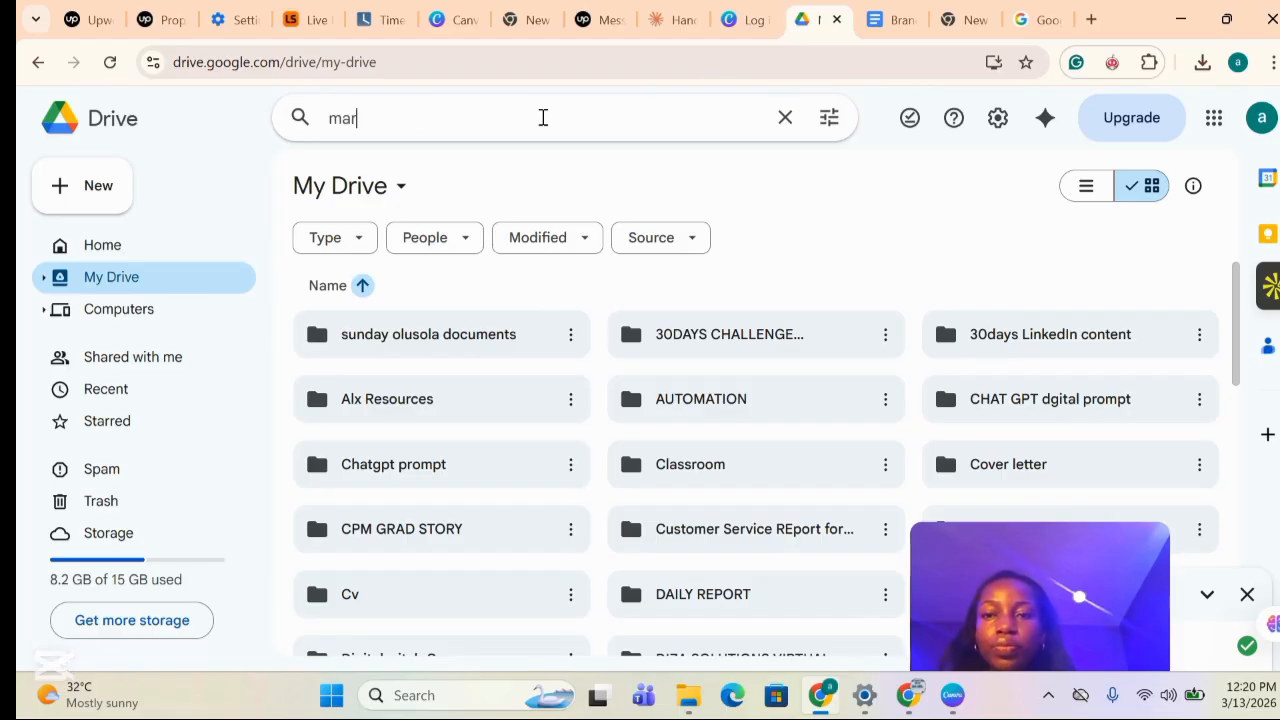
pyautogui.write('ke')
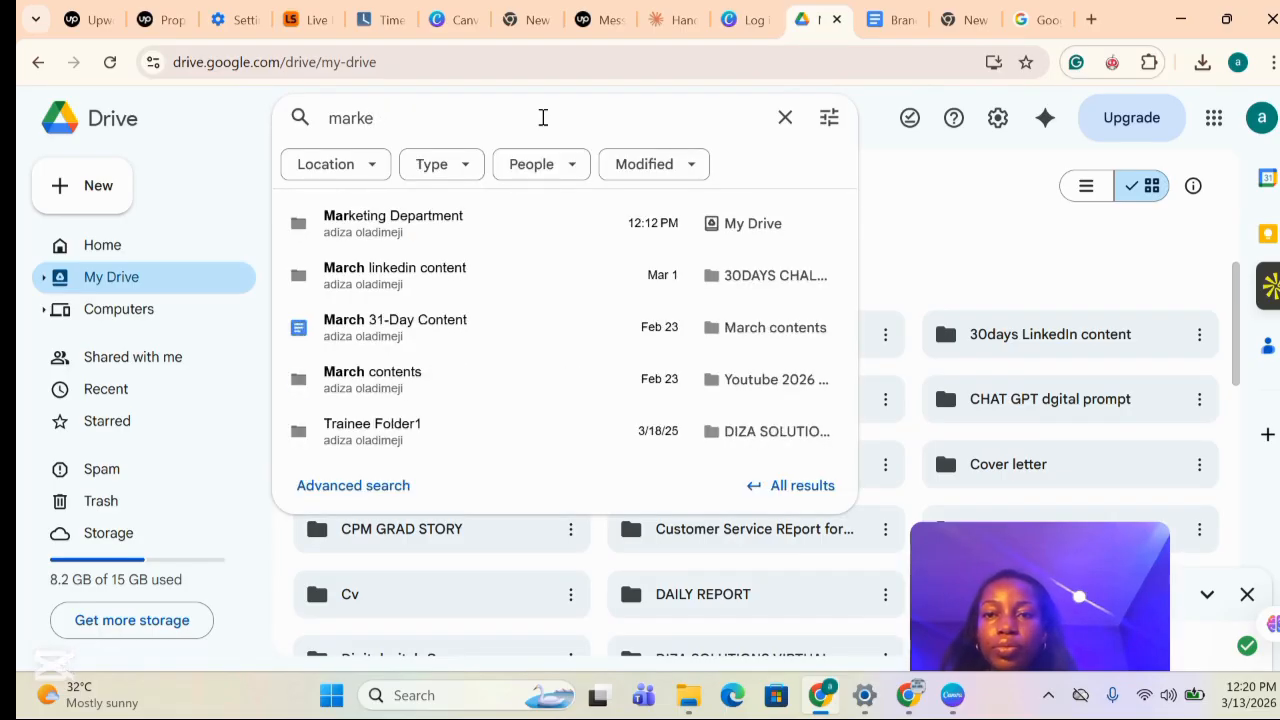
pyautogui.click(407, 228)
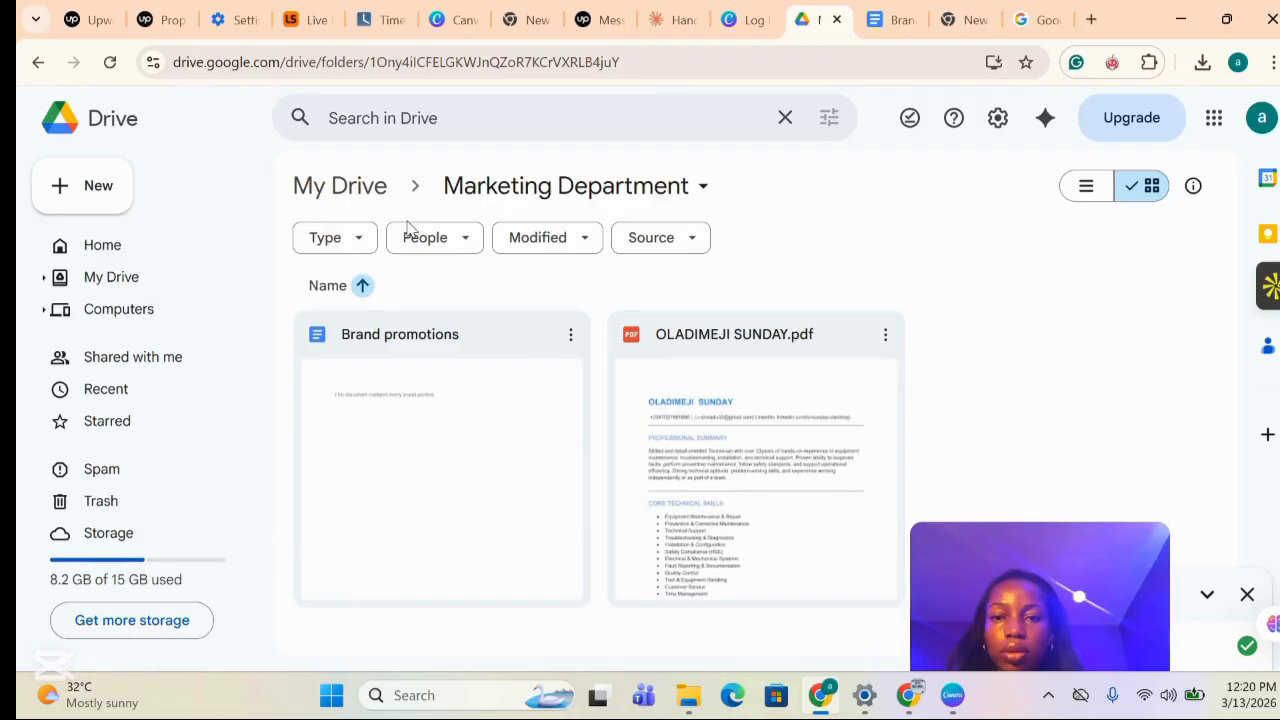
# Move the Brand promotions document from the Marketing Department folder to the trash.
pyautogui.click(579, 344)
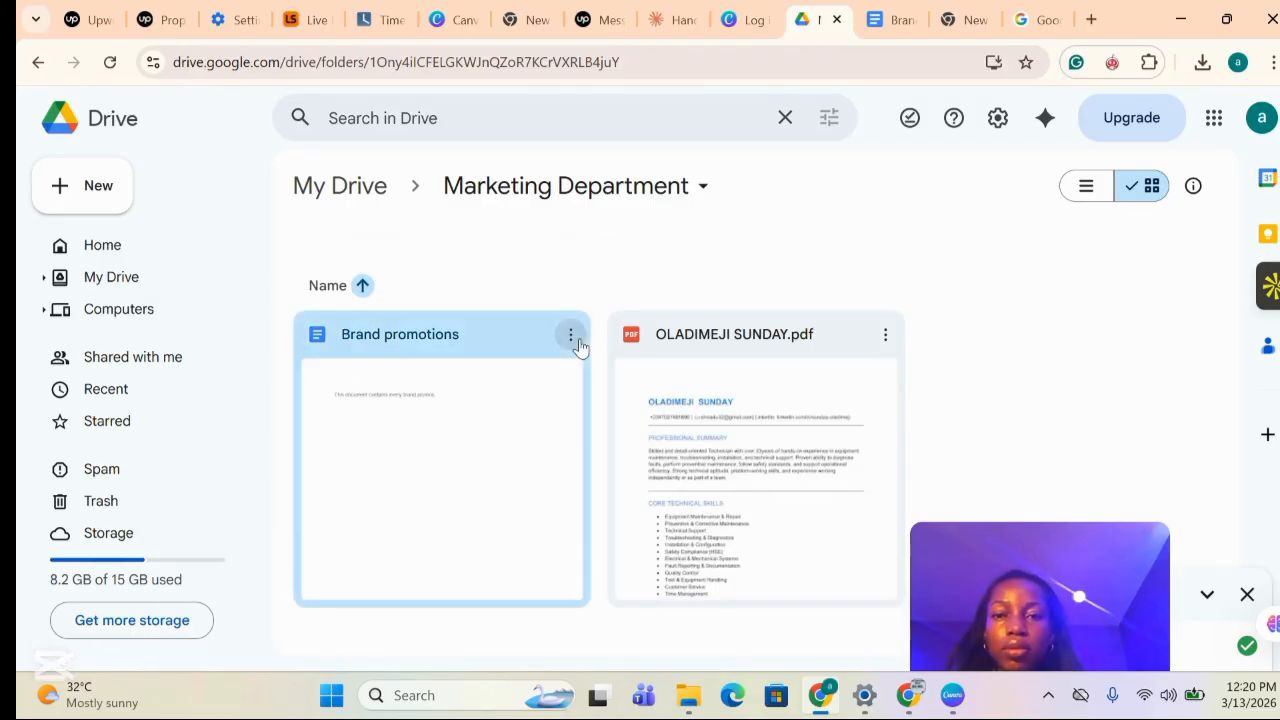
pyautogui.click(575, 340)
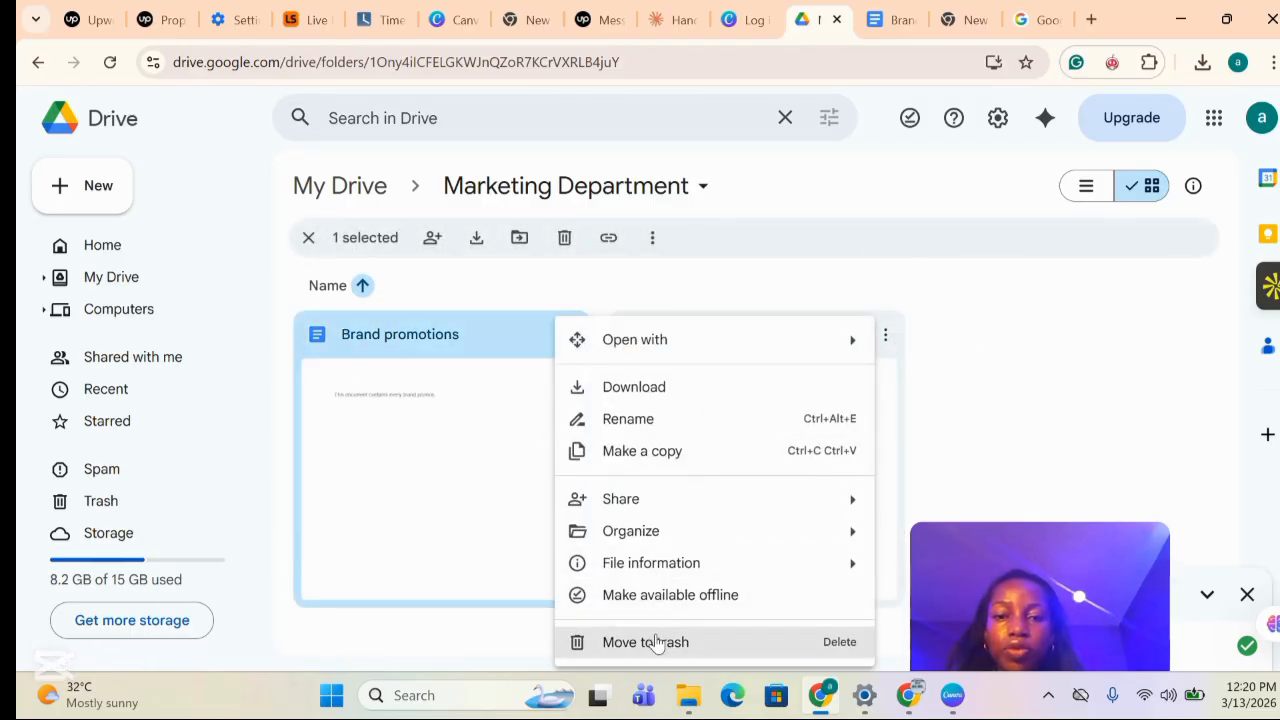
pyautogui.click(657, 642)
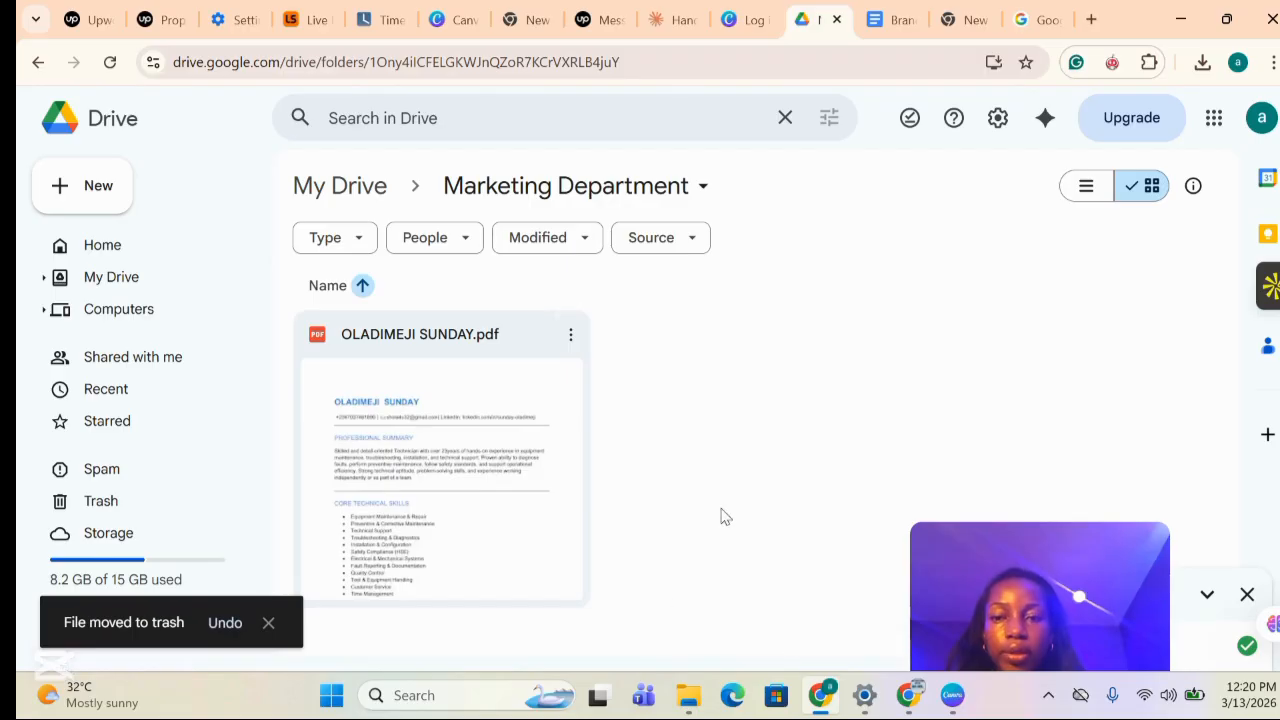
# Restore the Brand promotions document from the trash.
pyautogui.click(118, 505)
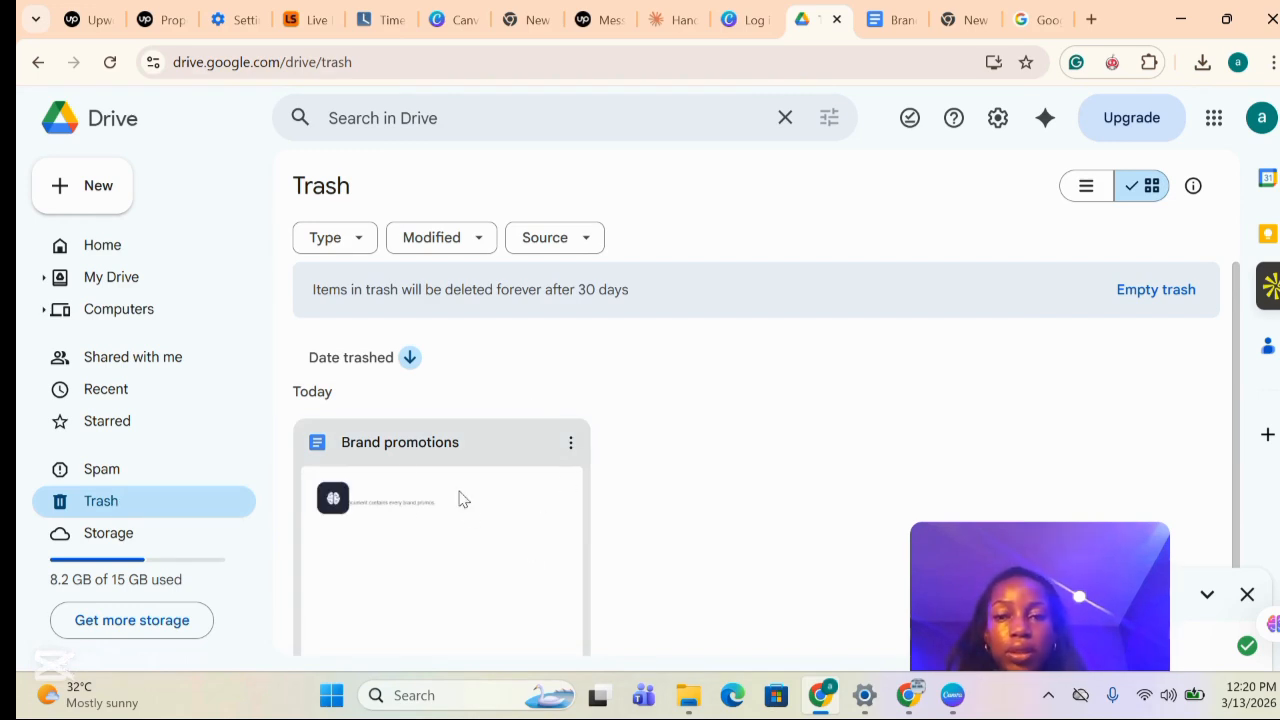
pyautogui.click(572, 455)
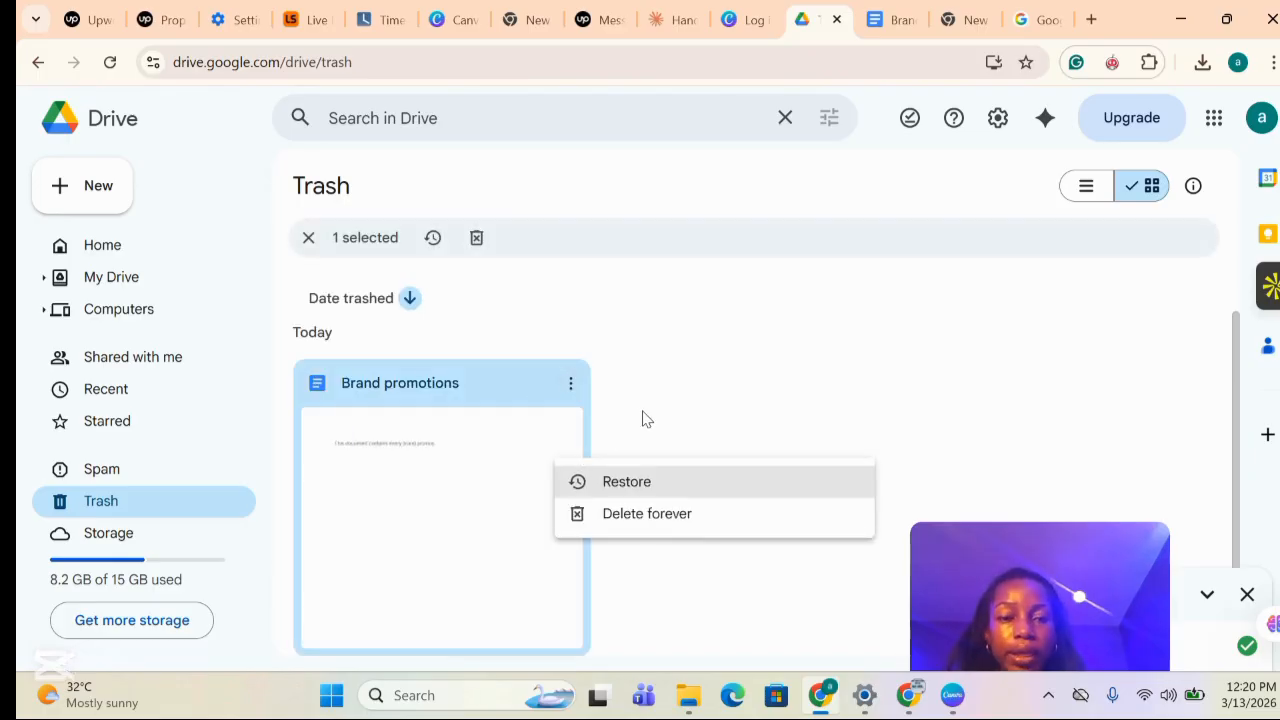
pyautogui.click(635, 490)
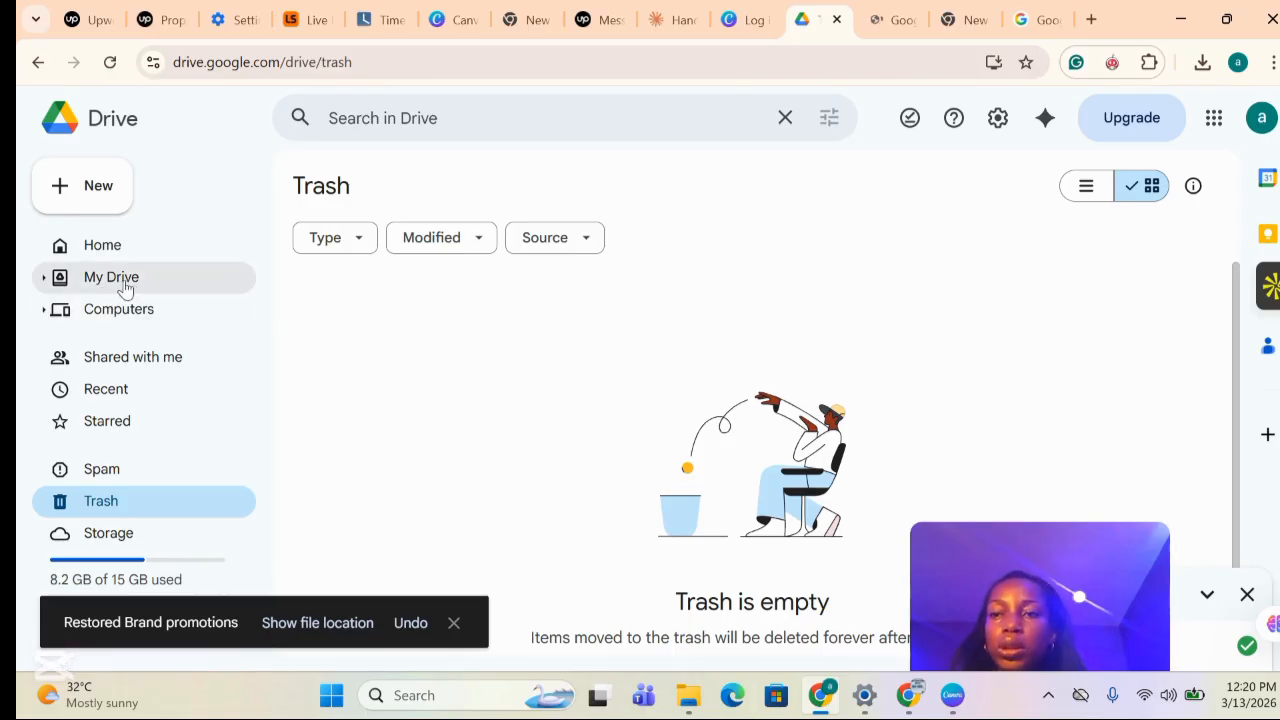
# Return to My Drive, search for "mar" and open the Marketing Department folder to check its files.
pyautogui.click(159, 283)
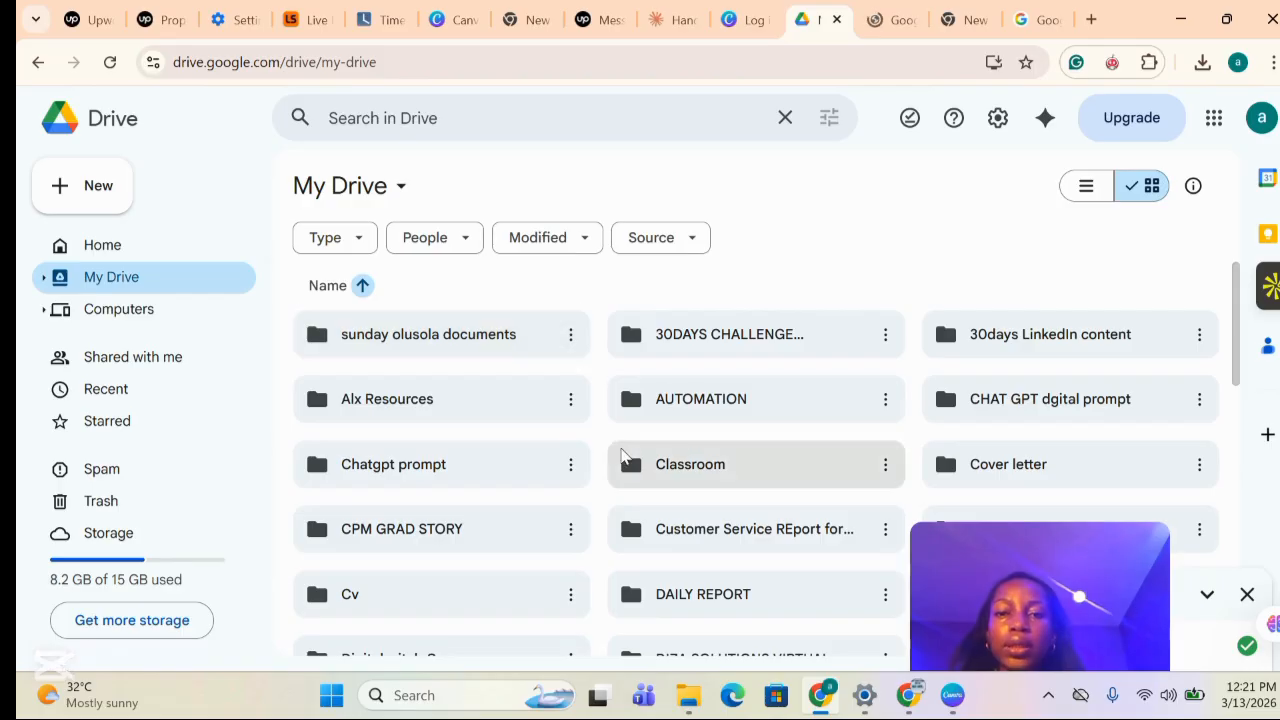
pyautogui.click(589, 118)
pyautogui.write('mar')
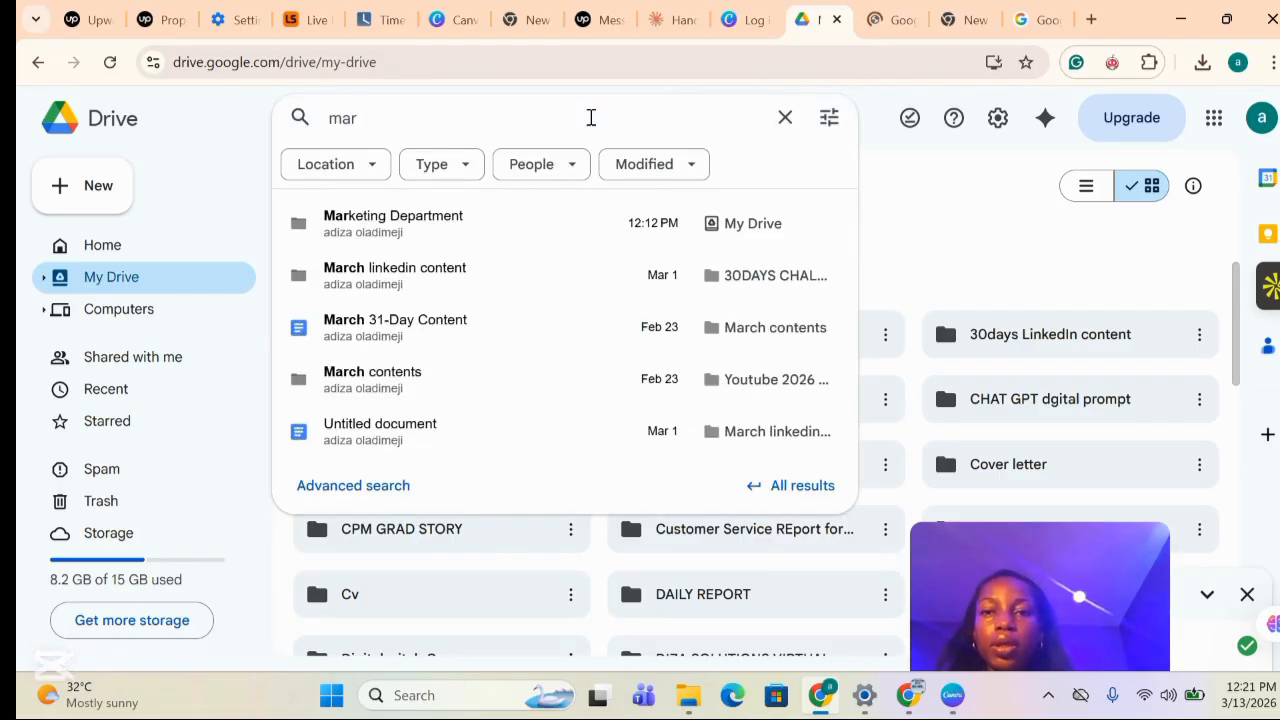
pyautogui.click(452, 236)
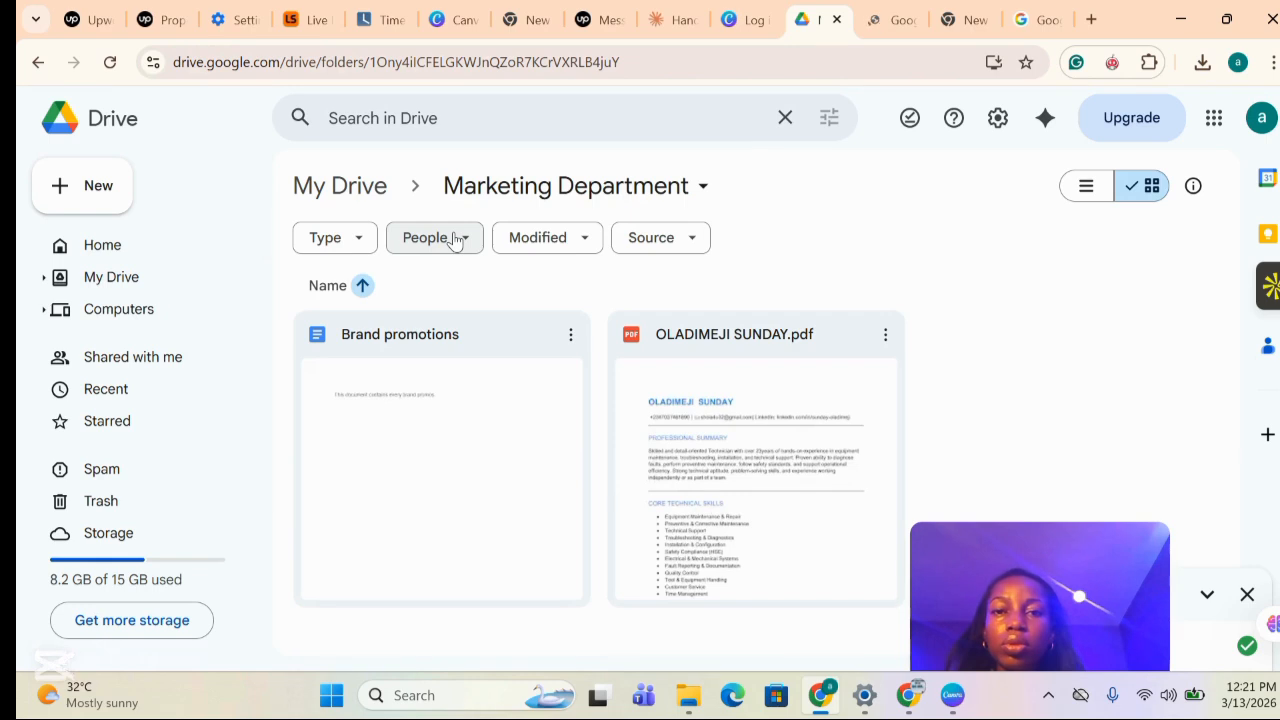
# Open sharing for the Marketing Department folder, add the first suggested contact and set their role to Viewer.
pyautogui.click(704, 190)
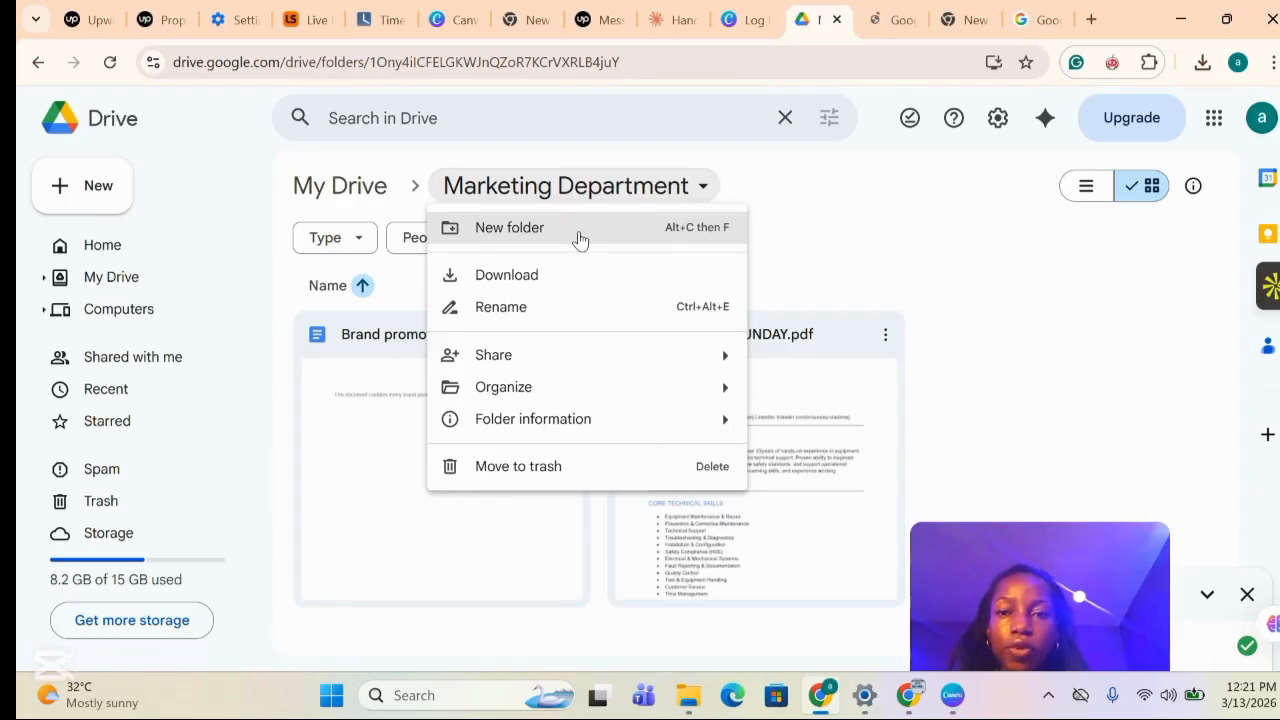
pyautogui.moveTo(543, 357)
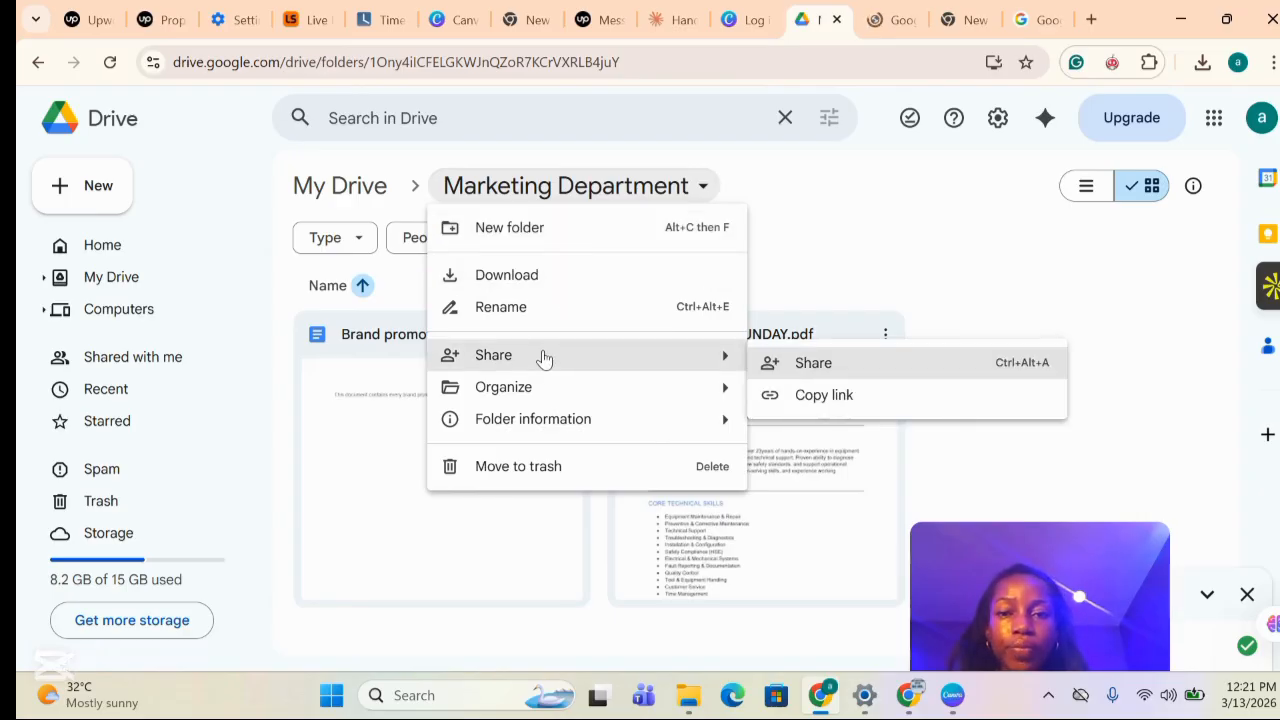
pyautogui.click(818, 366)
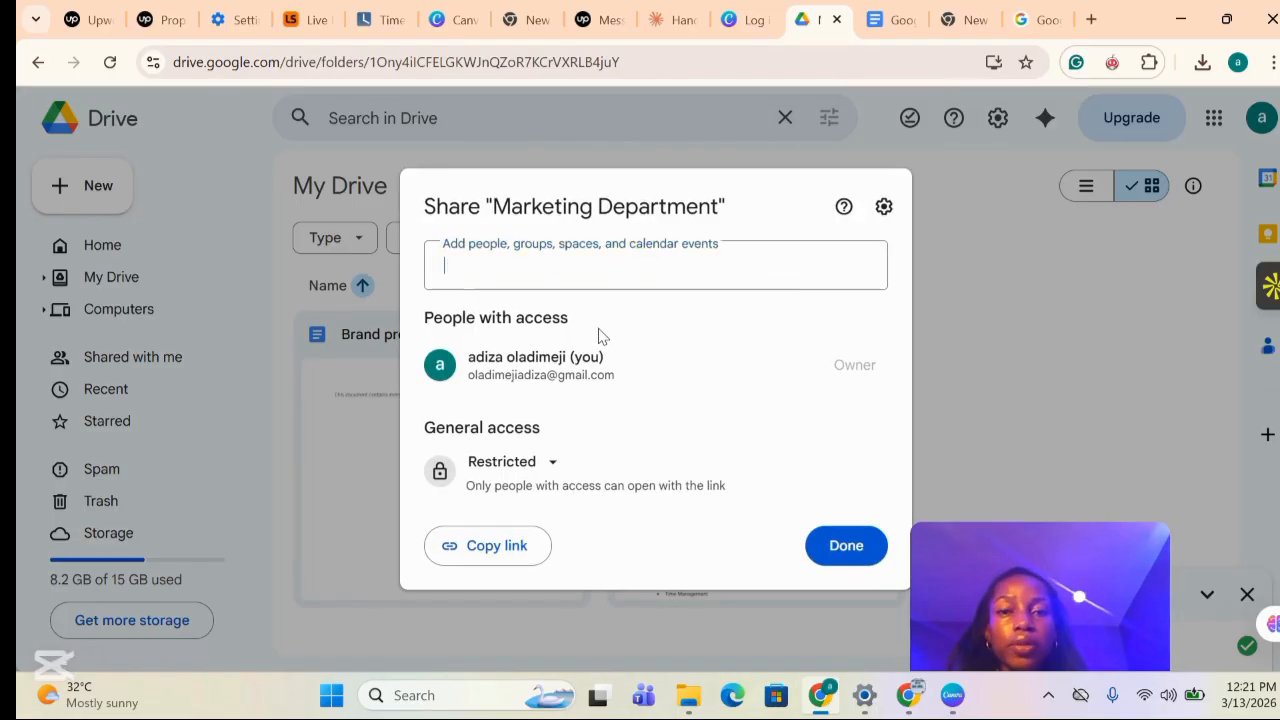
pyautogui.click(517, 274)
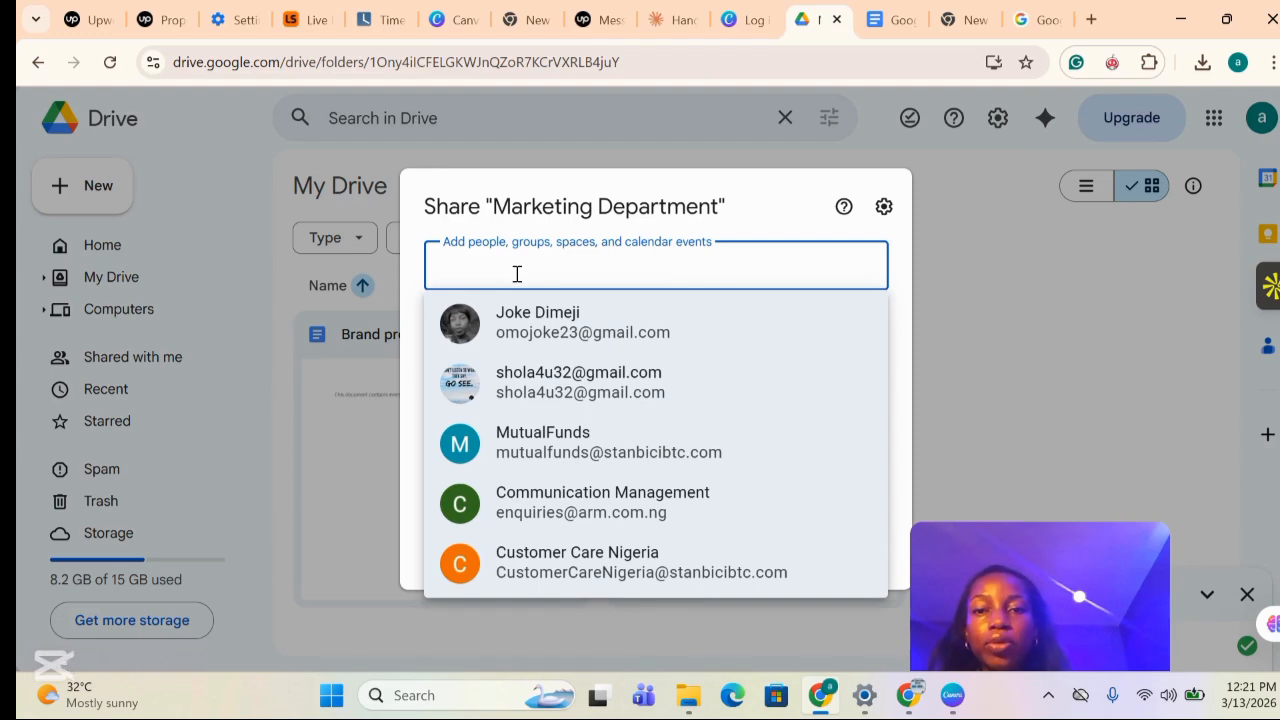
pyautogui.click(534, 328)
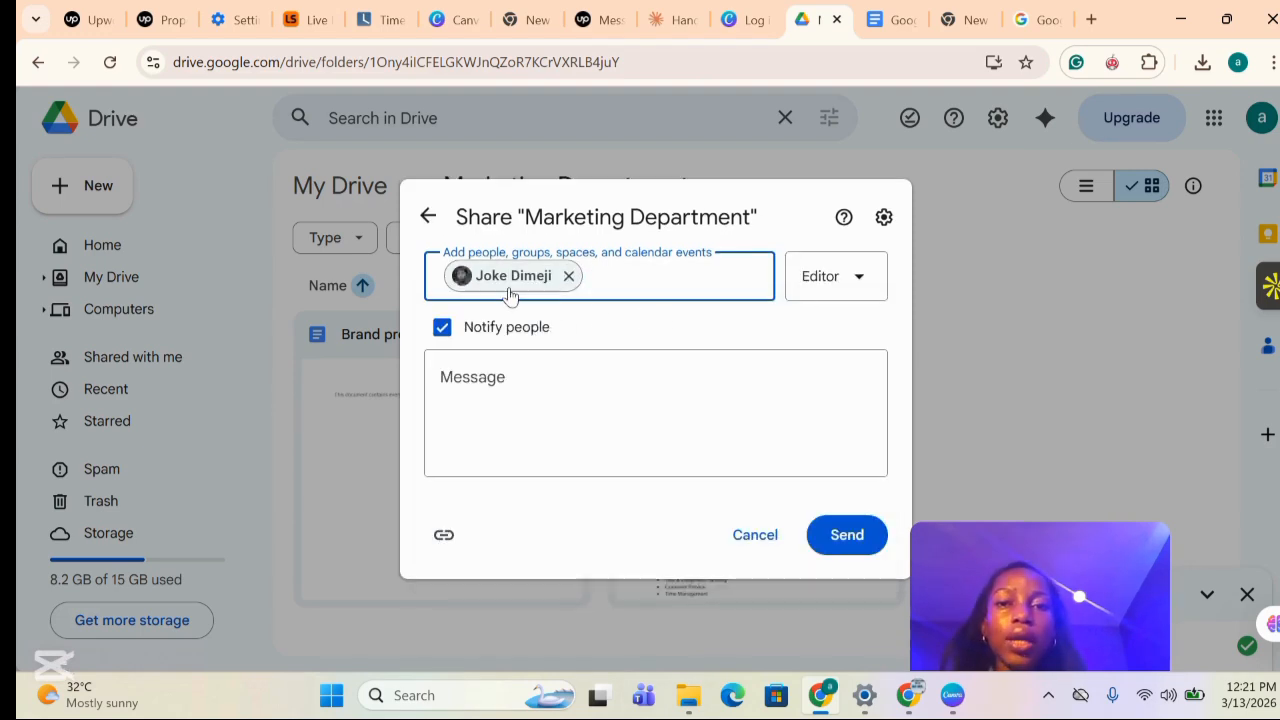
pyautogui.click(865, 290)
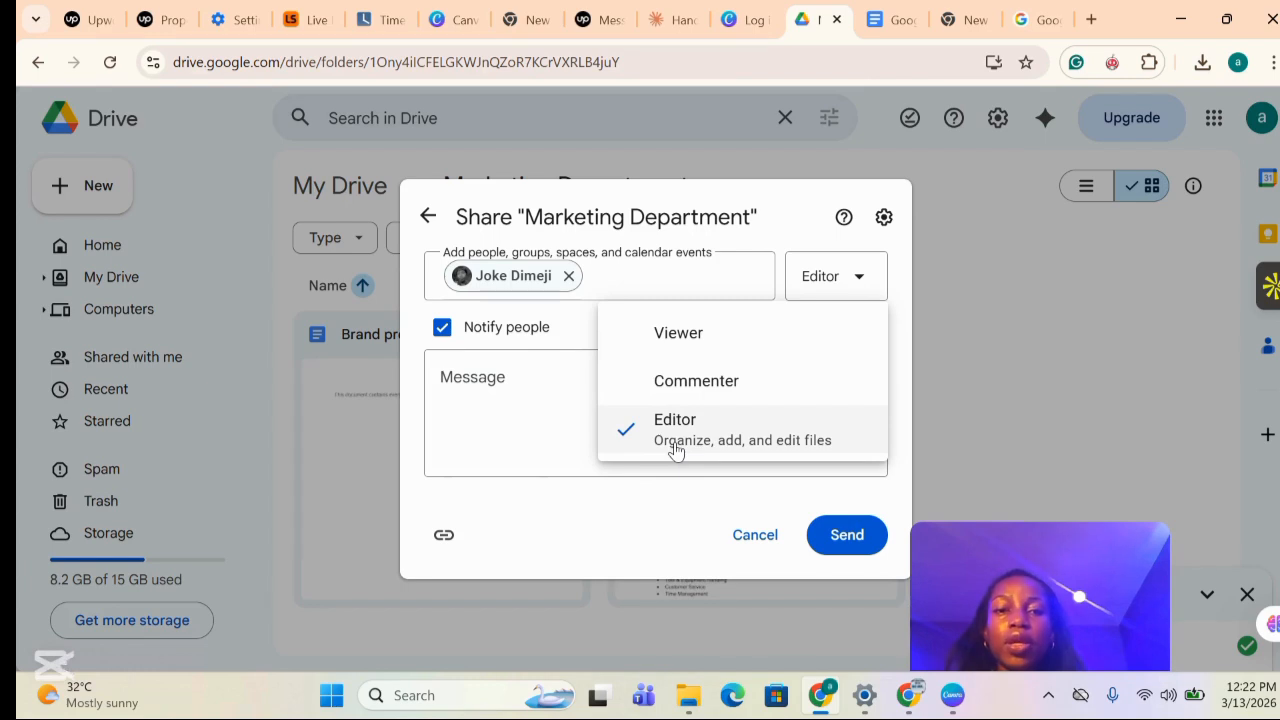
pyautogui.click(700, 340)
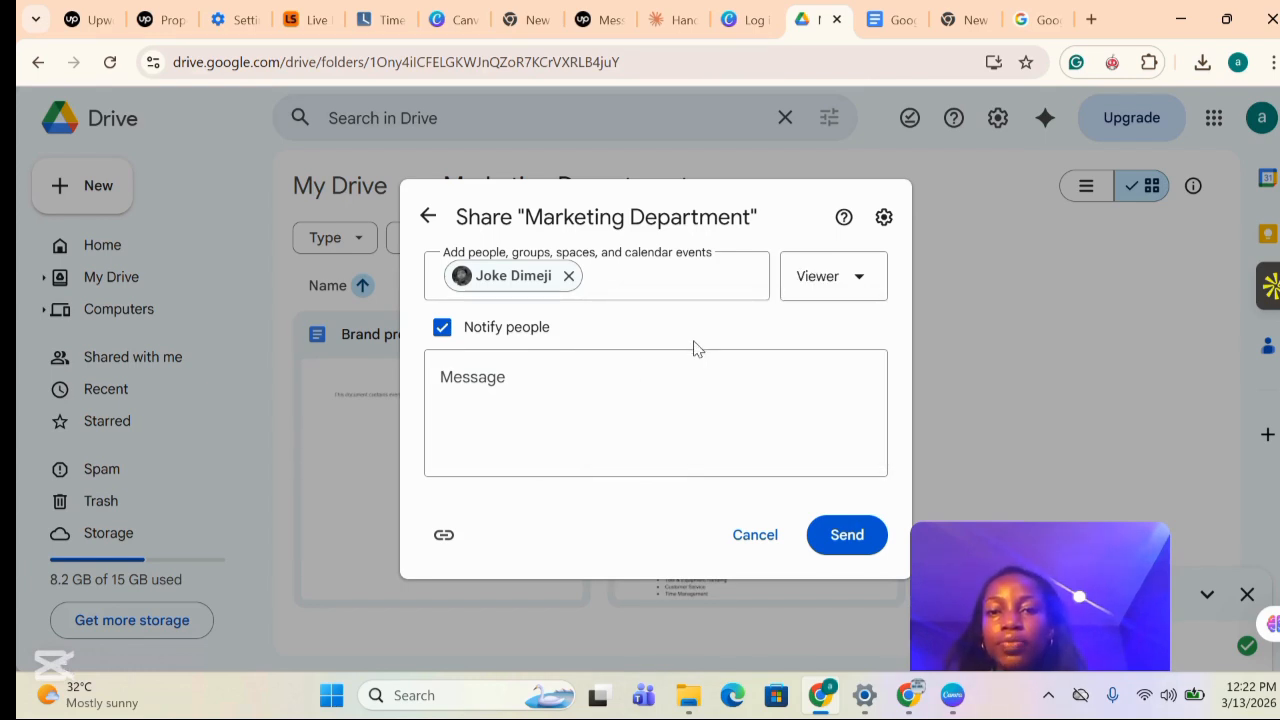
# Add a message with the contact's first name followed by "please at what i have done" and send the folder invitation.
pyautogui.click(625, 393)
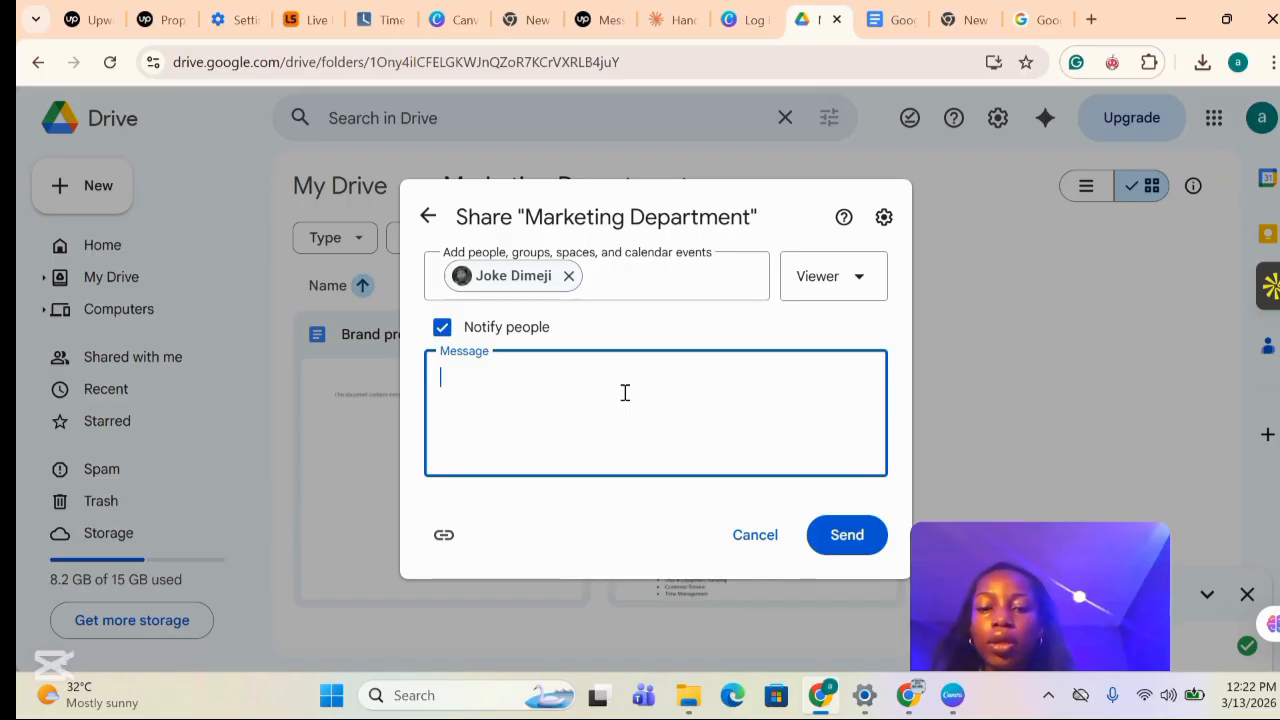
pyautogui.write('Joke ')
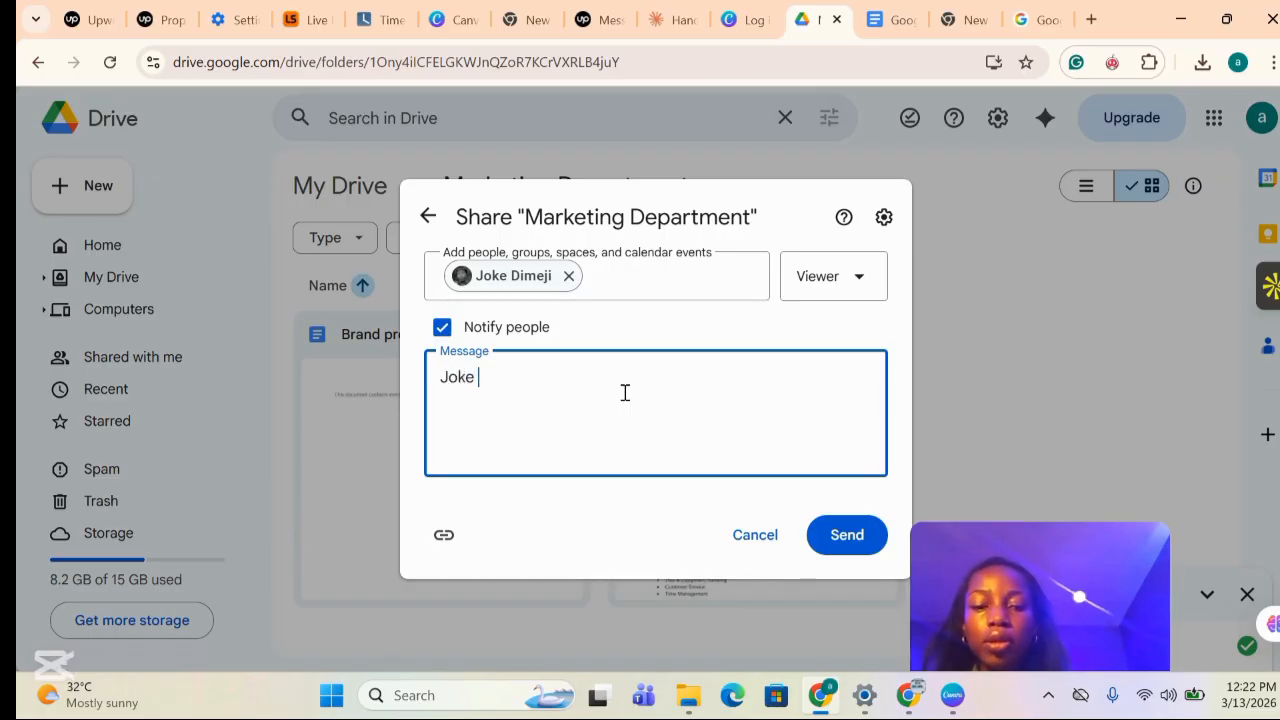
pyautogui.write('please ')
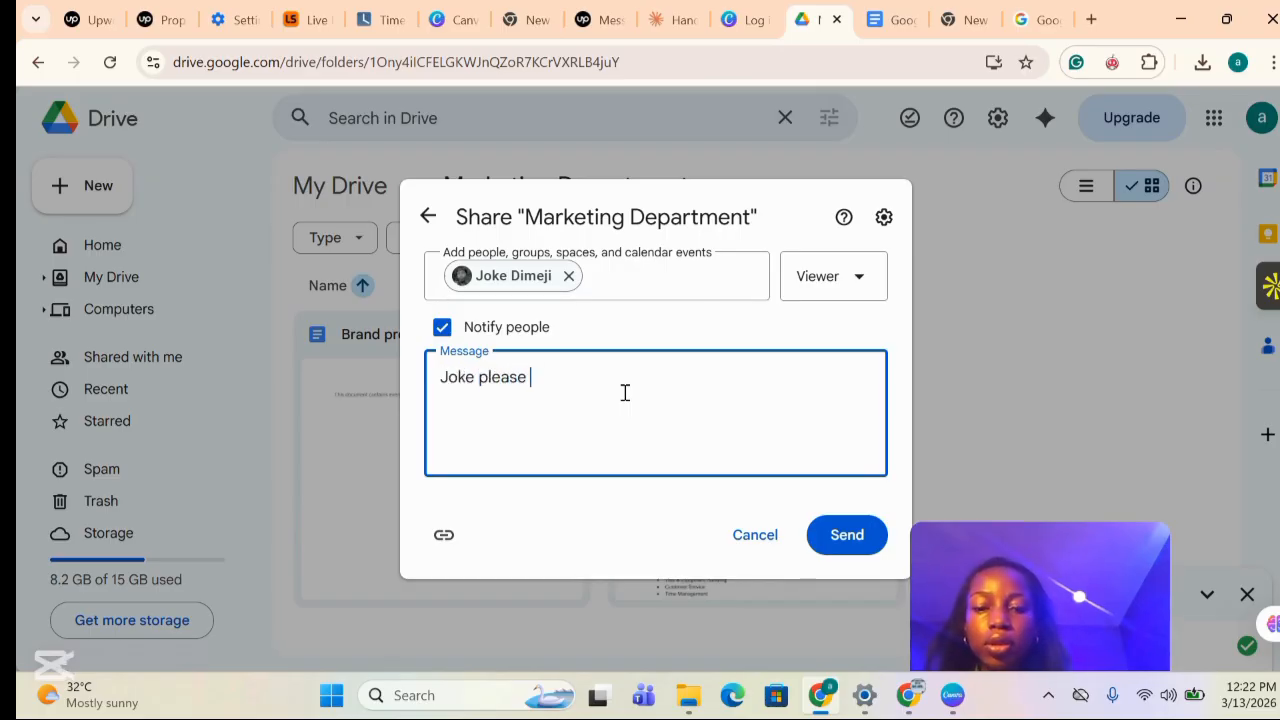
pyautogui.write('at what ')
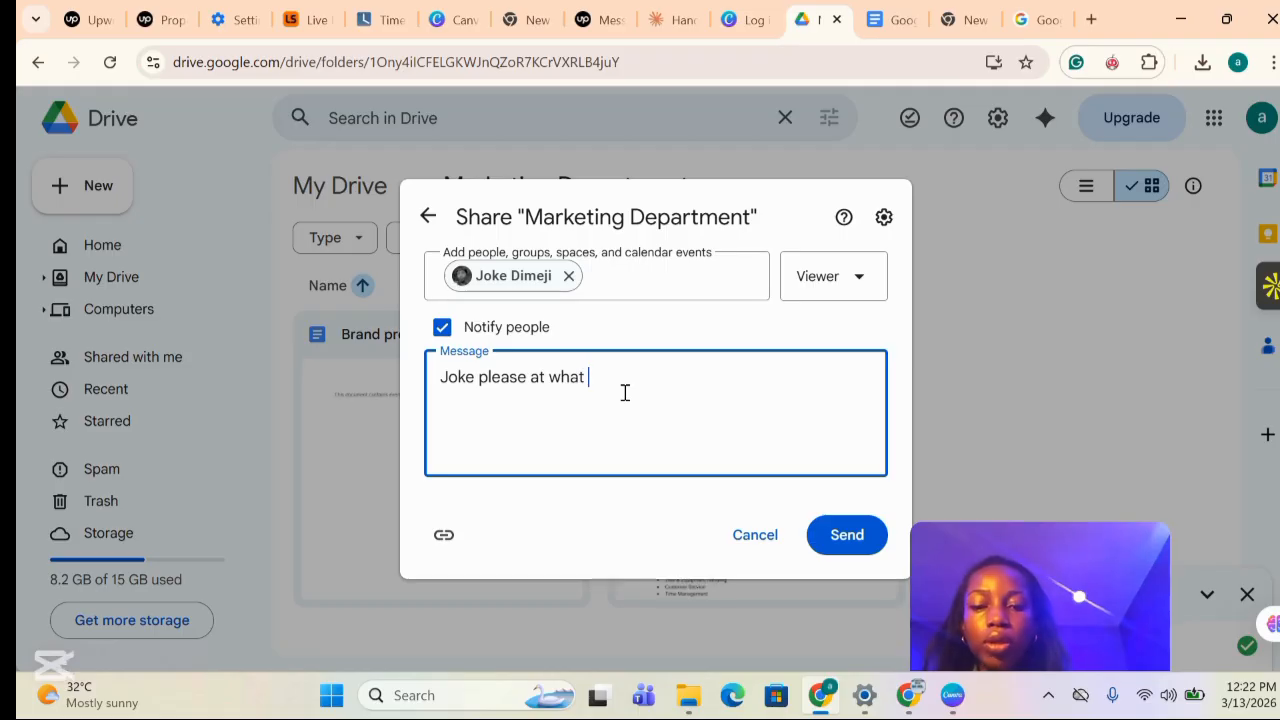
pyautogui.write('i have done')
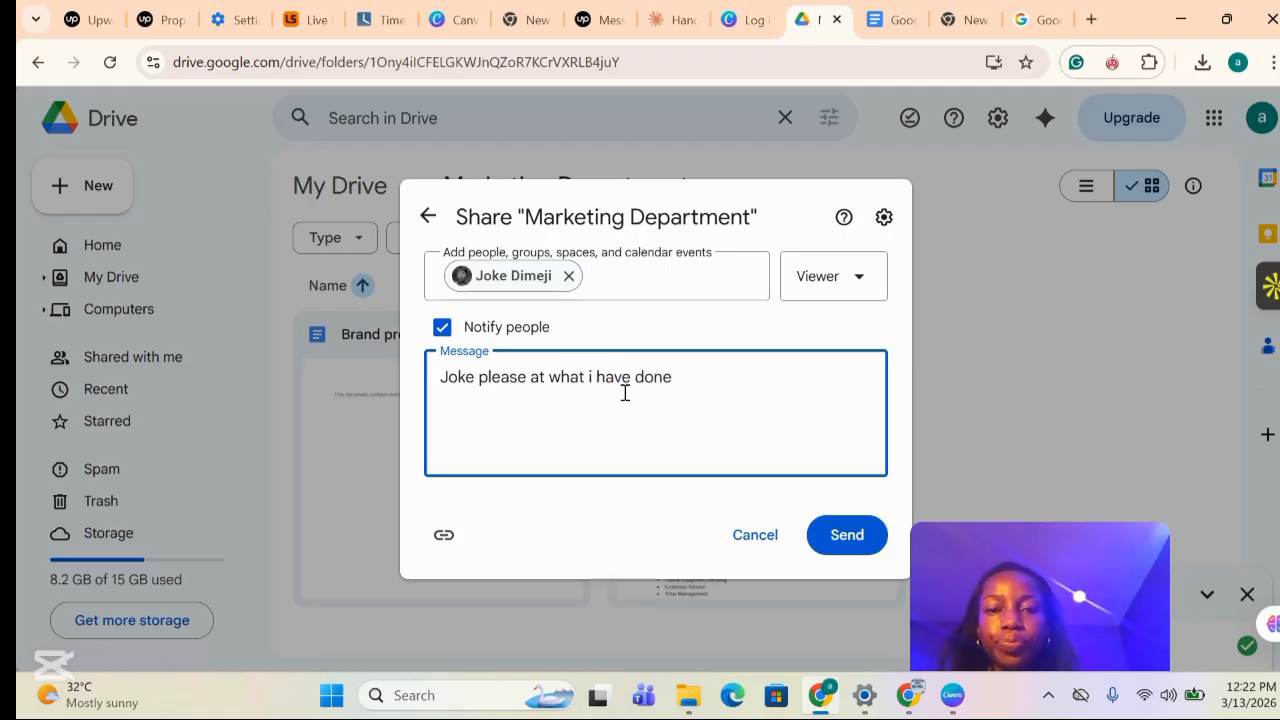
pyautogui.click(847, 537)
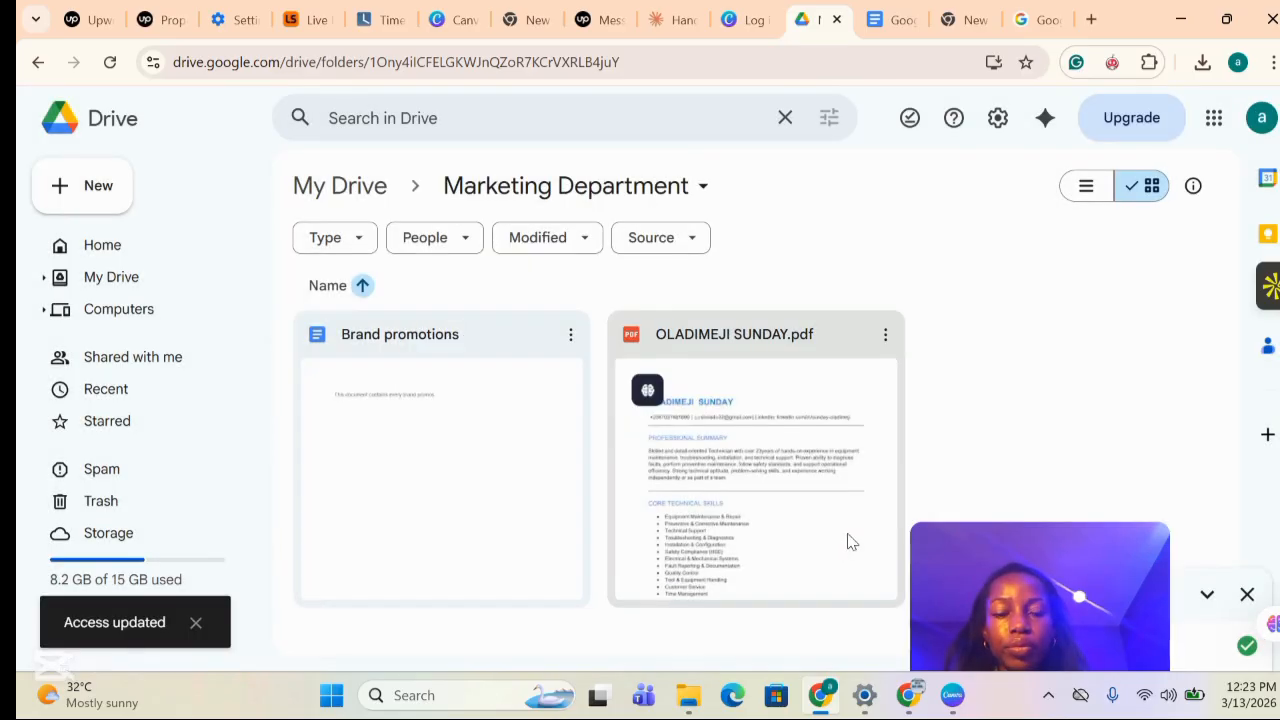
# Copy the sharing link of the Marketing Department folder.
pyautogui.moveTo(637, 395)
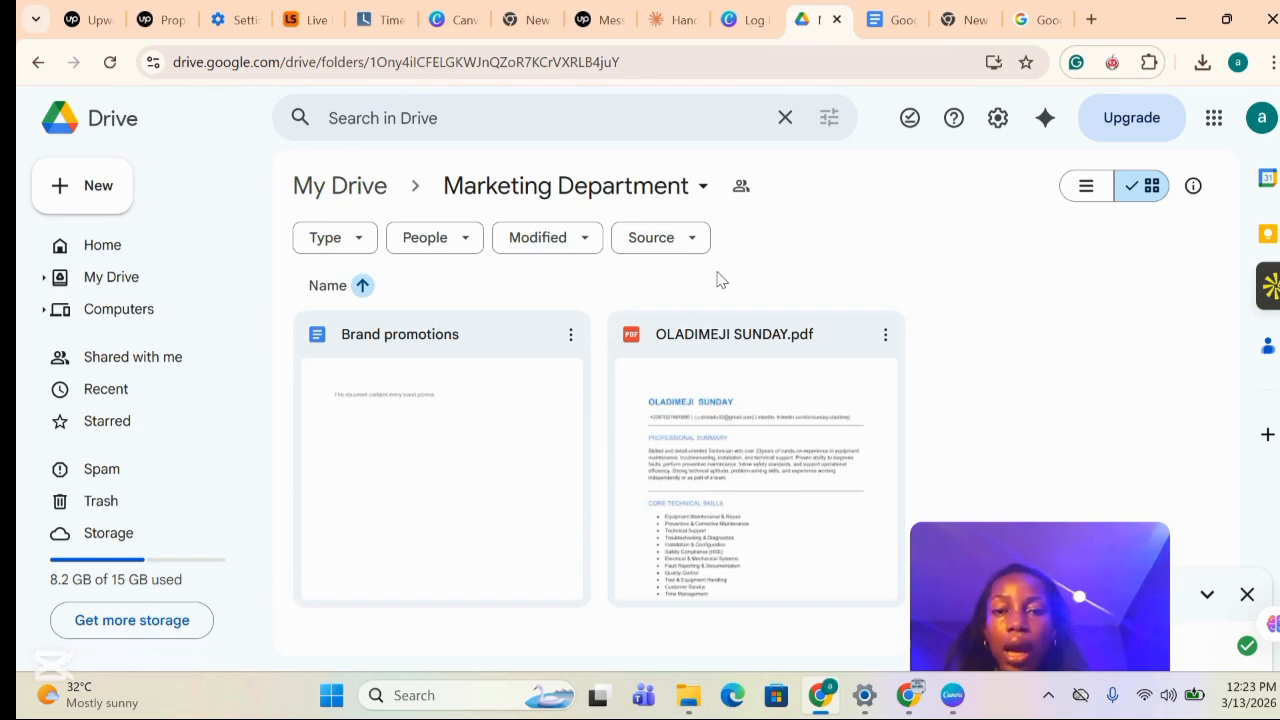
pyautogui.click(569, 340)
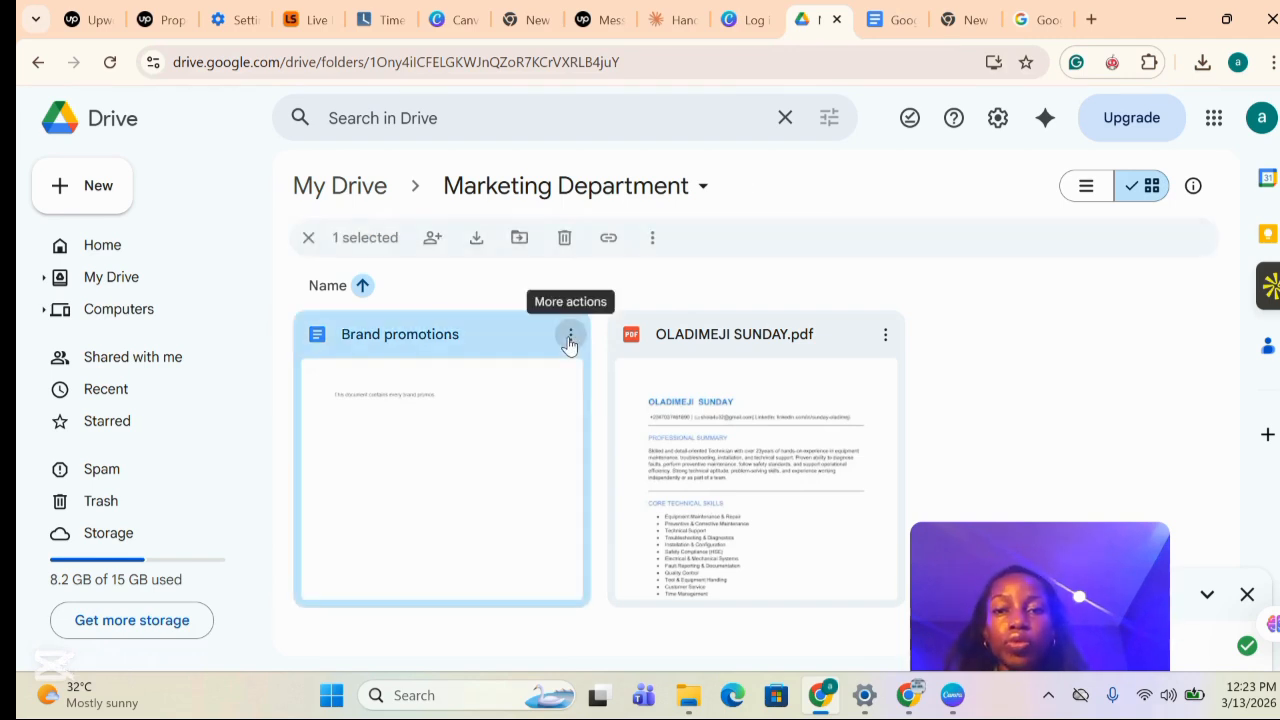
pyautogui.click(746, 289)
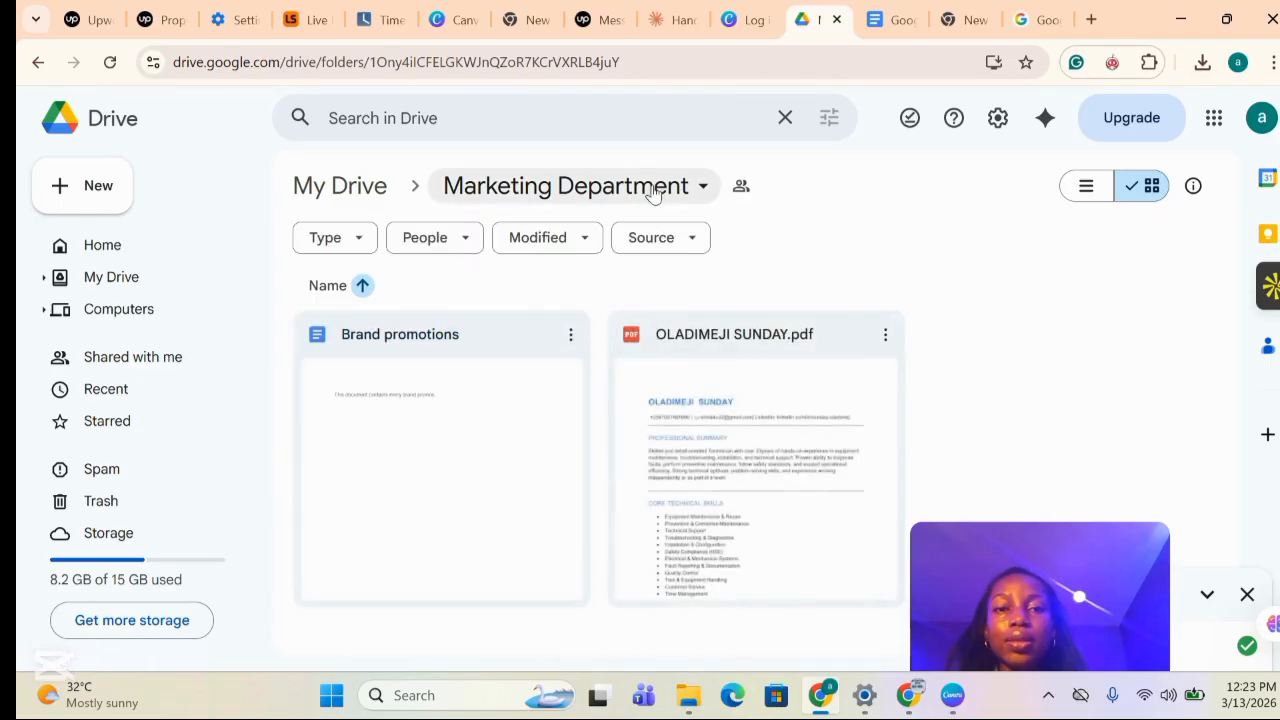
pyautogui.click(700, 196)
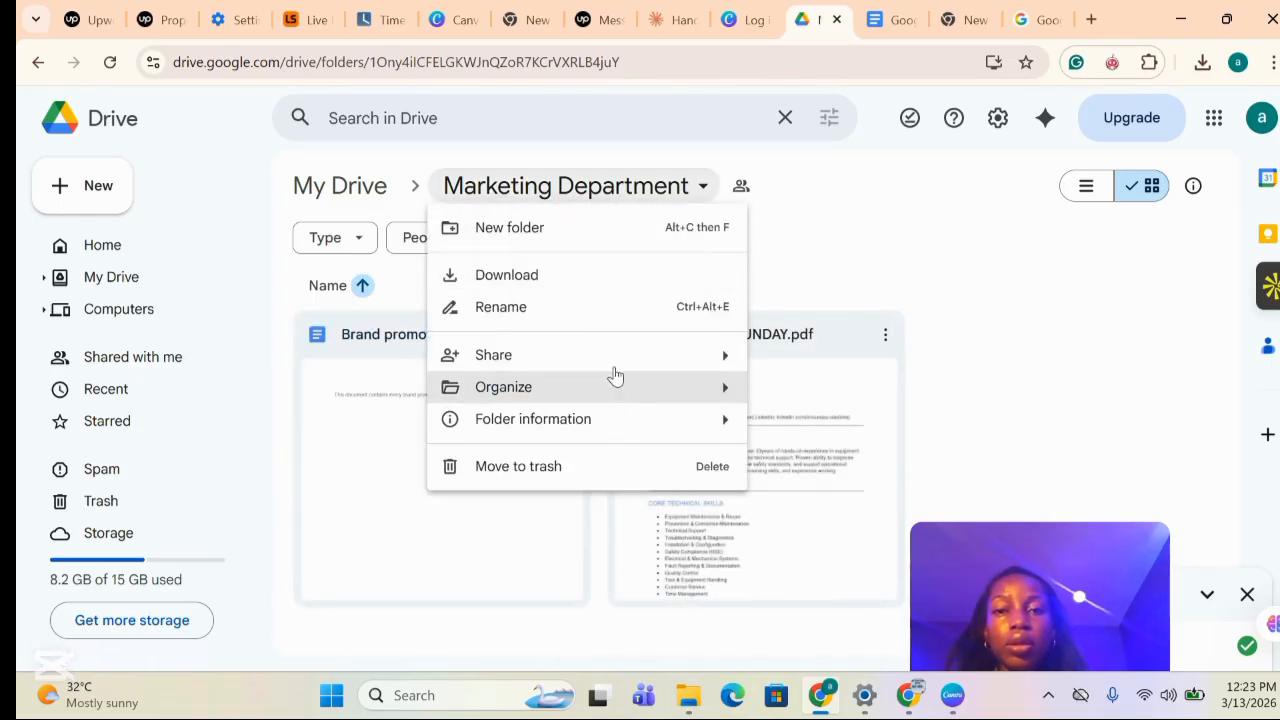
pyautogui.moveTo(698, 358)
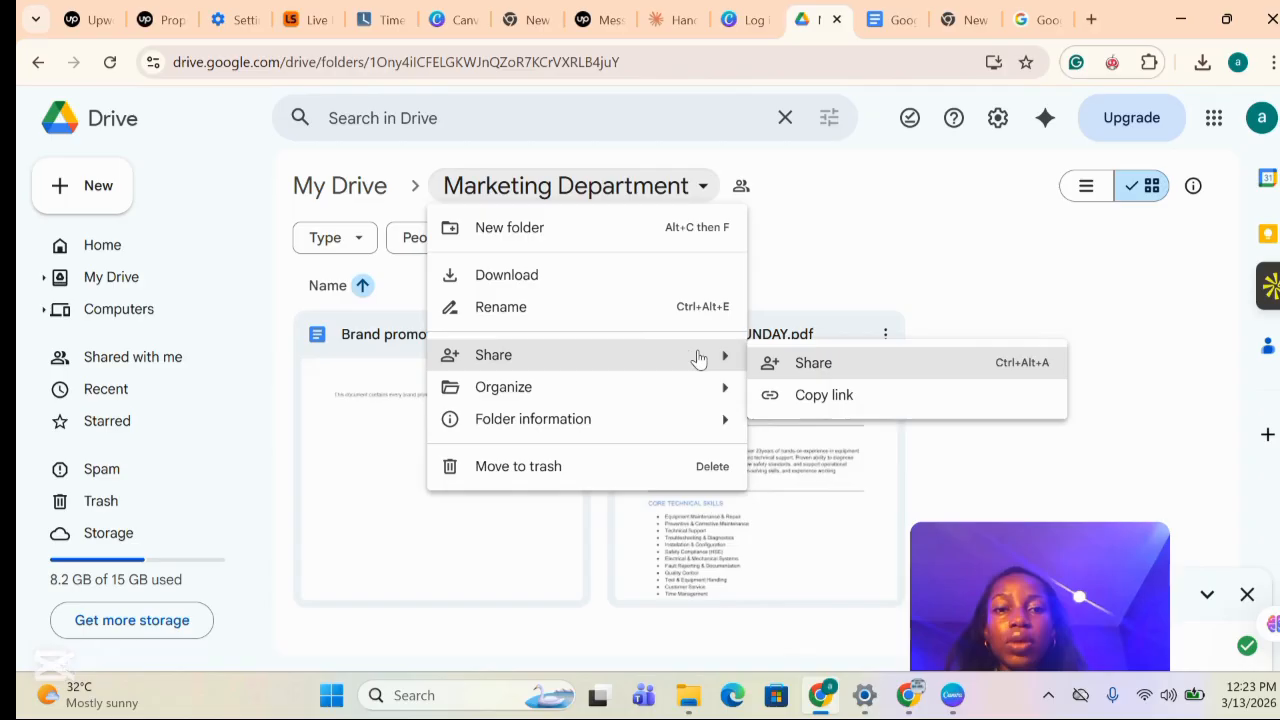
pyautogui.click(832, 398)
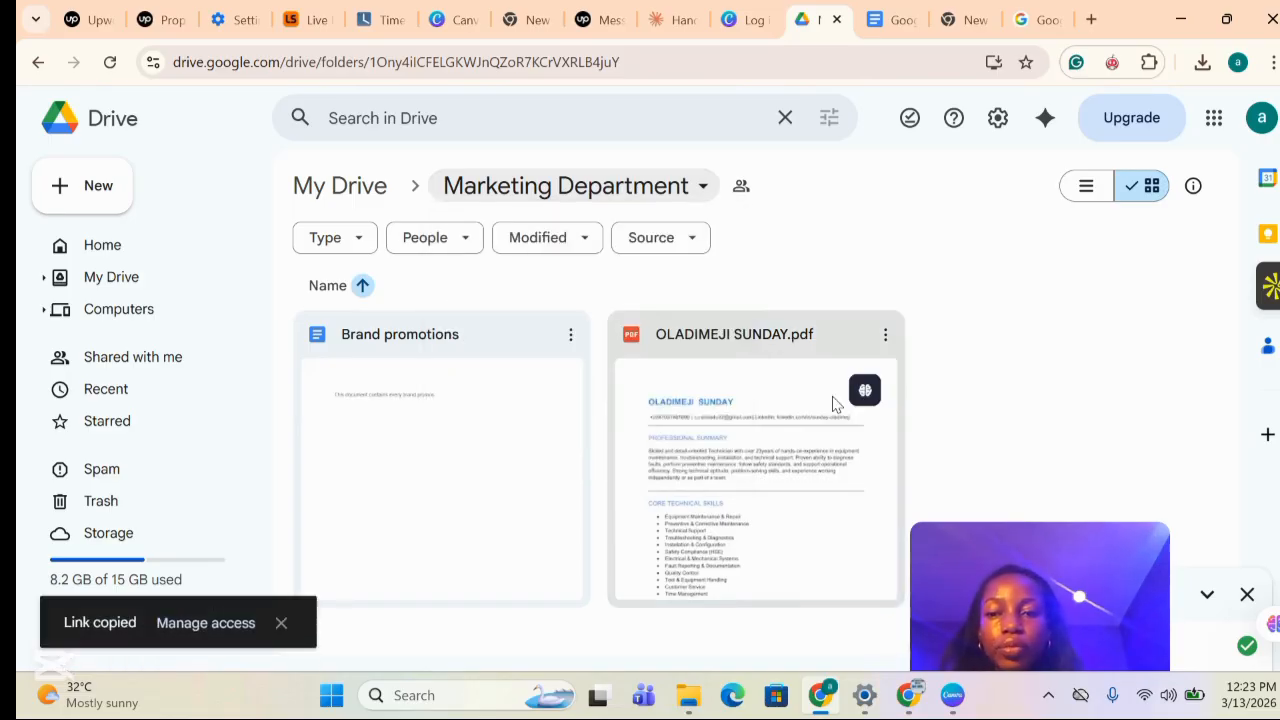
# Open access management for the Marketing Department folder and set general access to Anyone with the link.
pyautogui.click(209, 623)
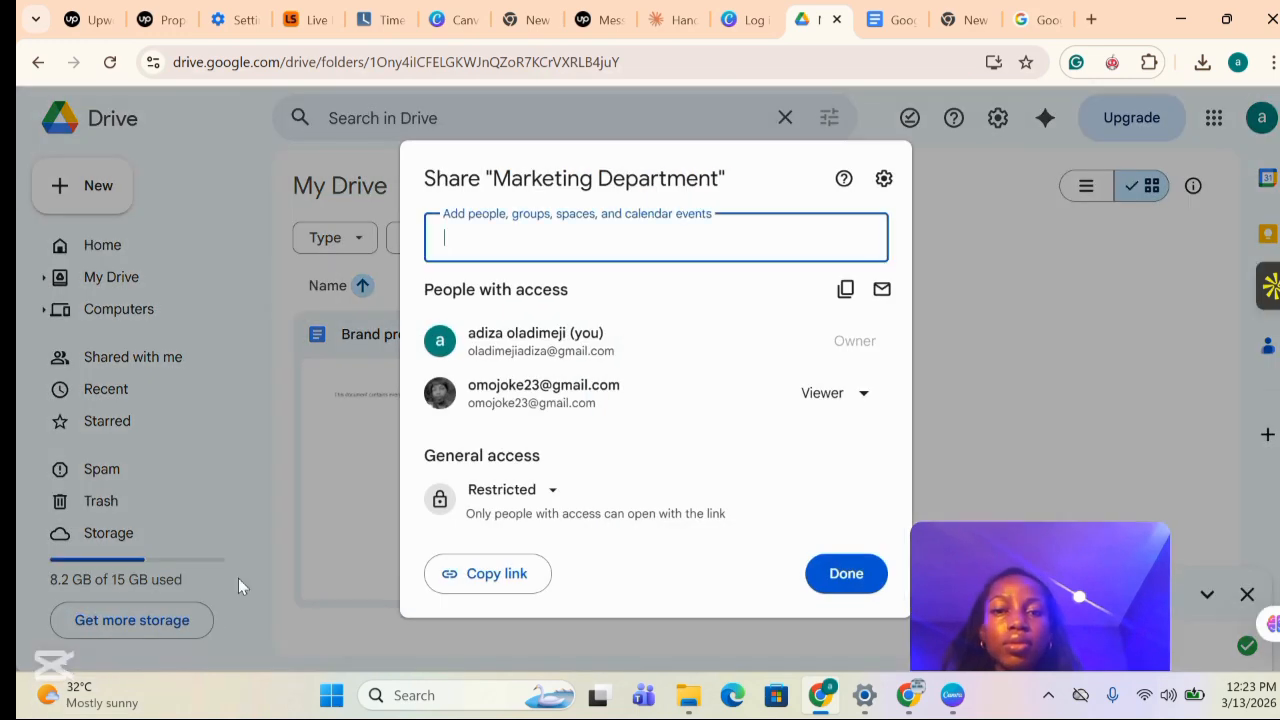
pyautogui.click(552, 490)
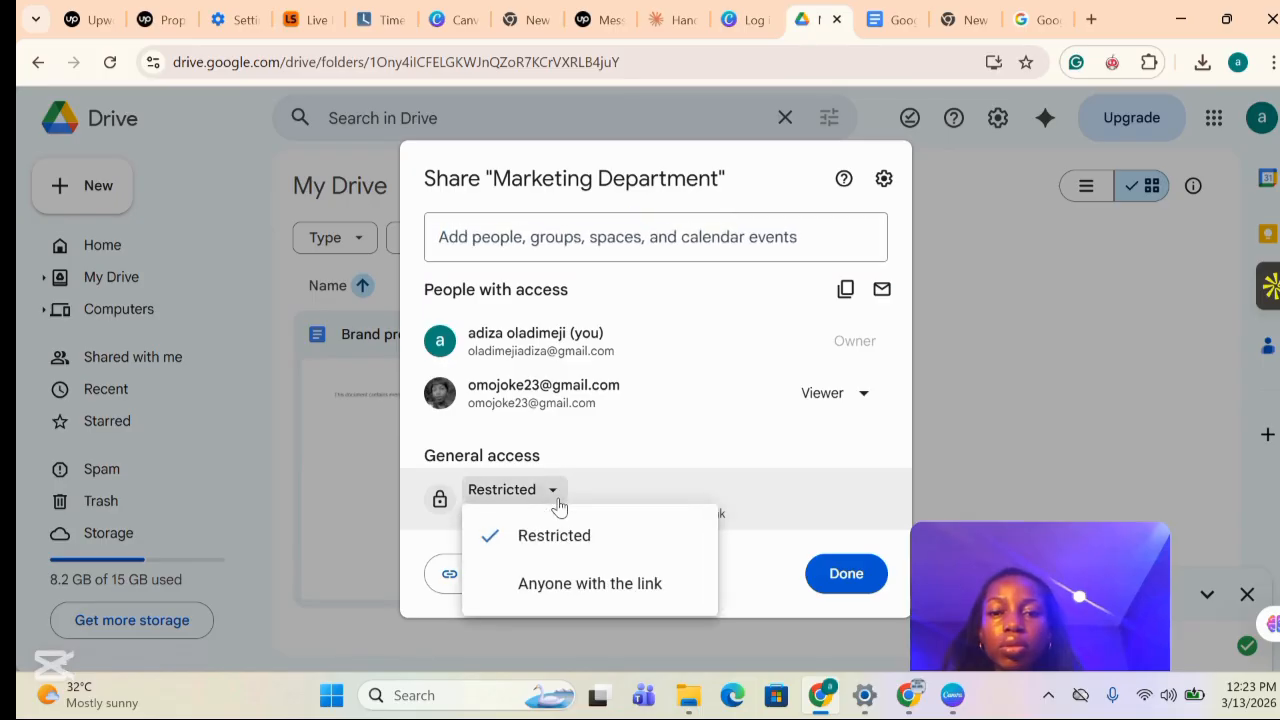
pyautogui.click(585, 590)
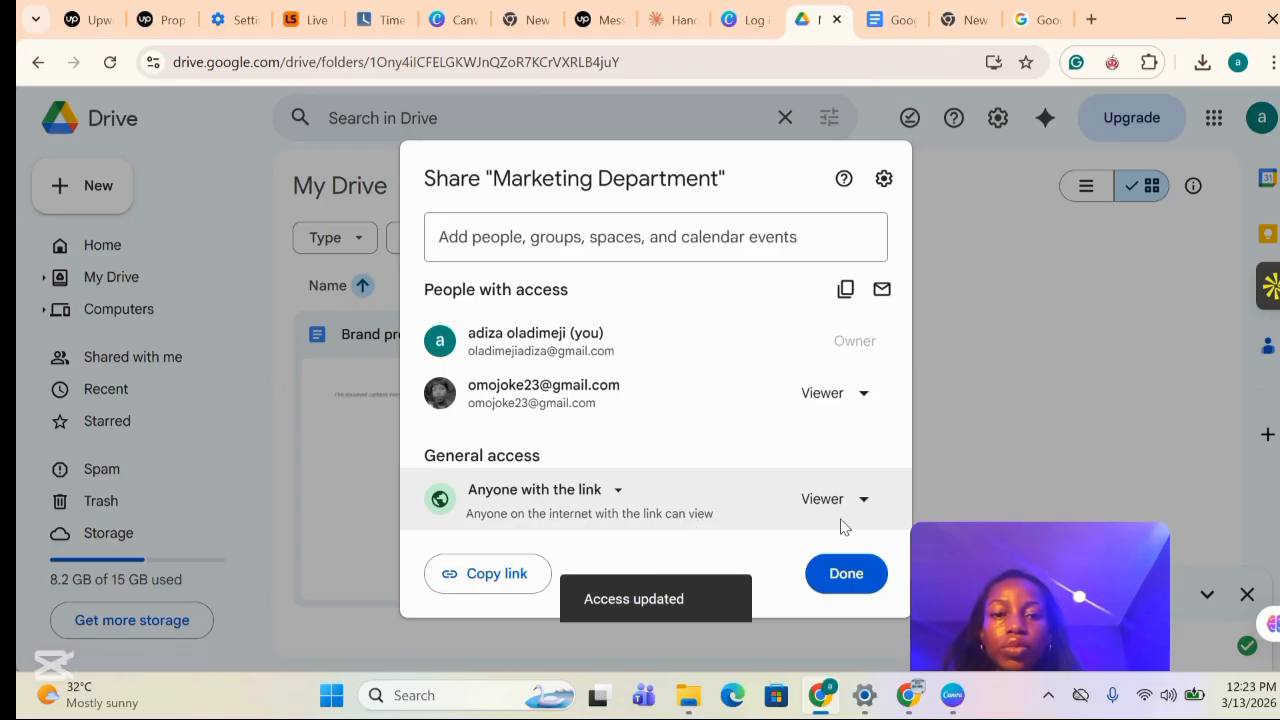
# Set the role for anyone with the link to Editor and copy the folder link.
pyautogui.click(858, 505)
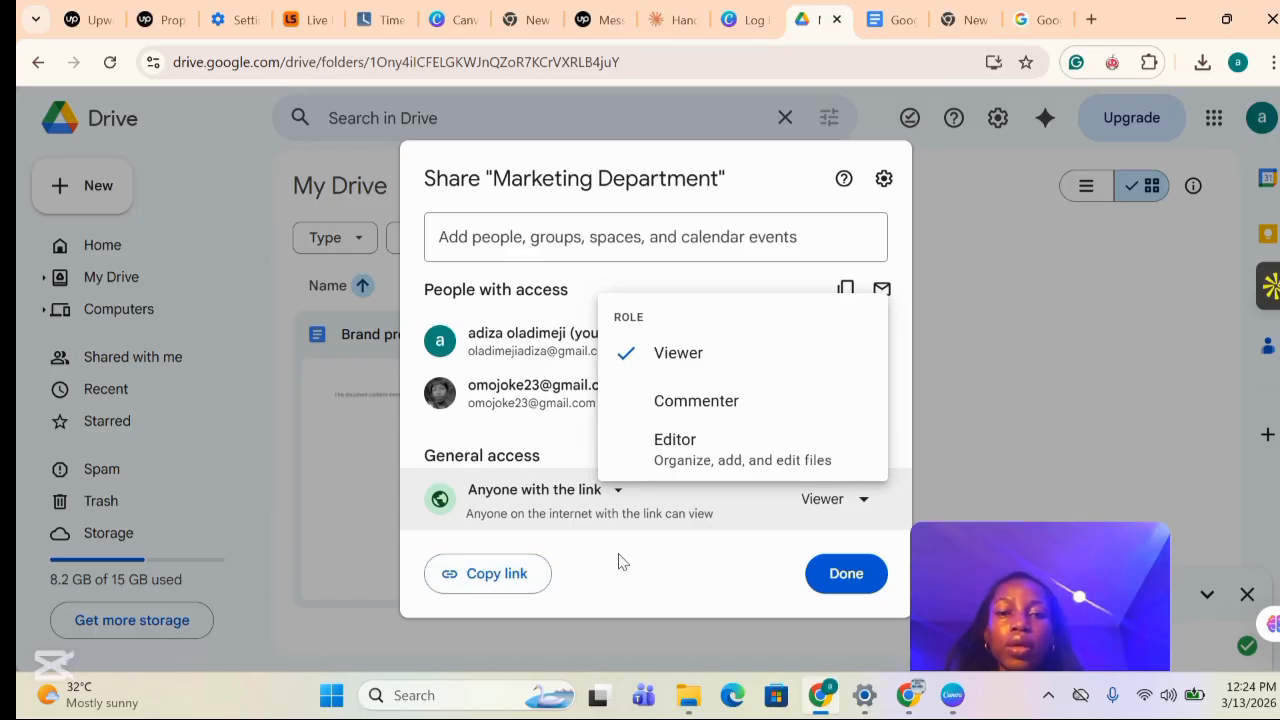
pyautogui.click(714, 585)
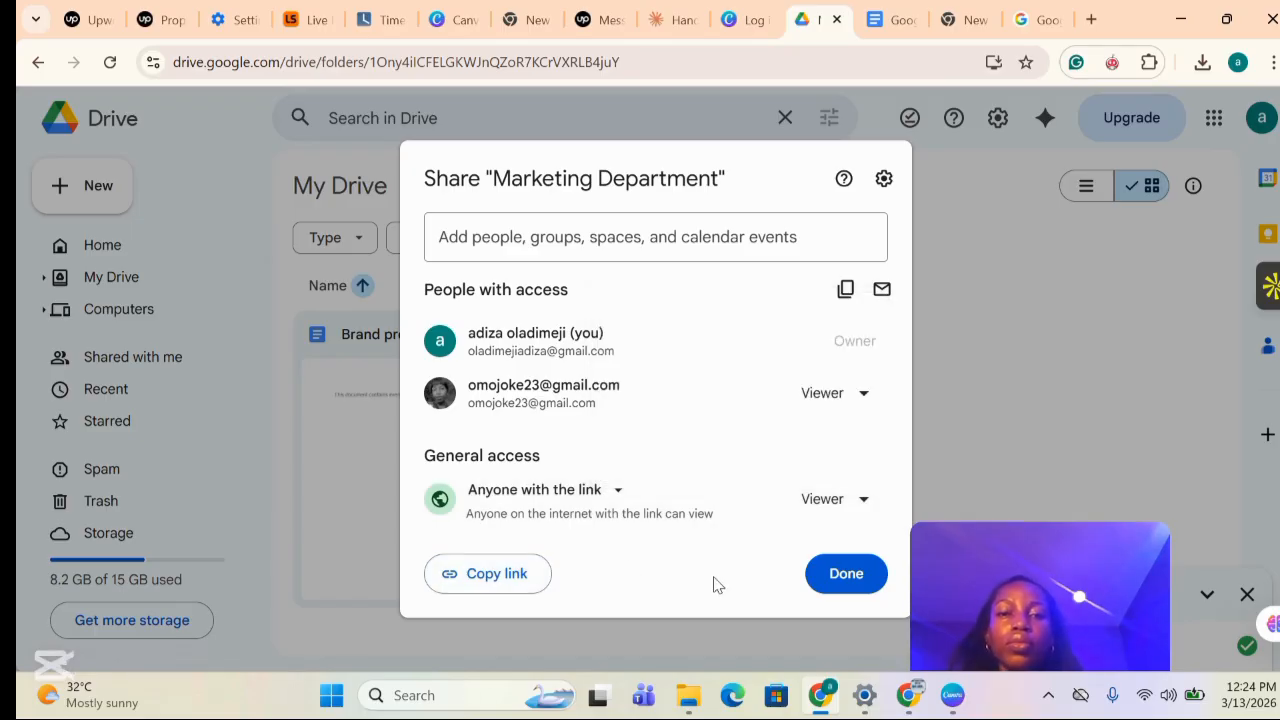
pyautogui.click(865, 506)
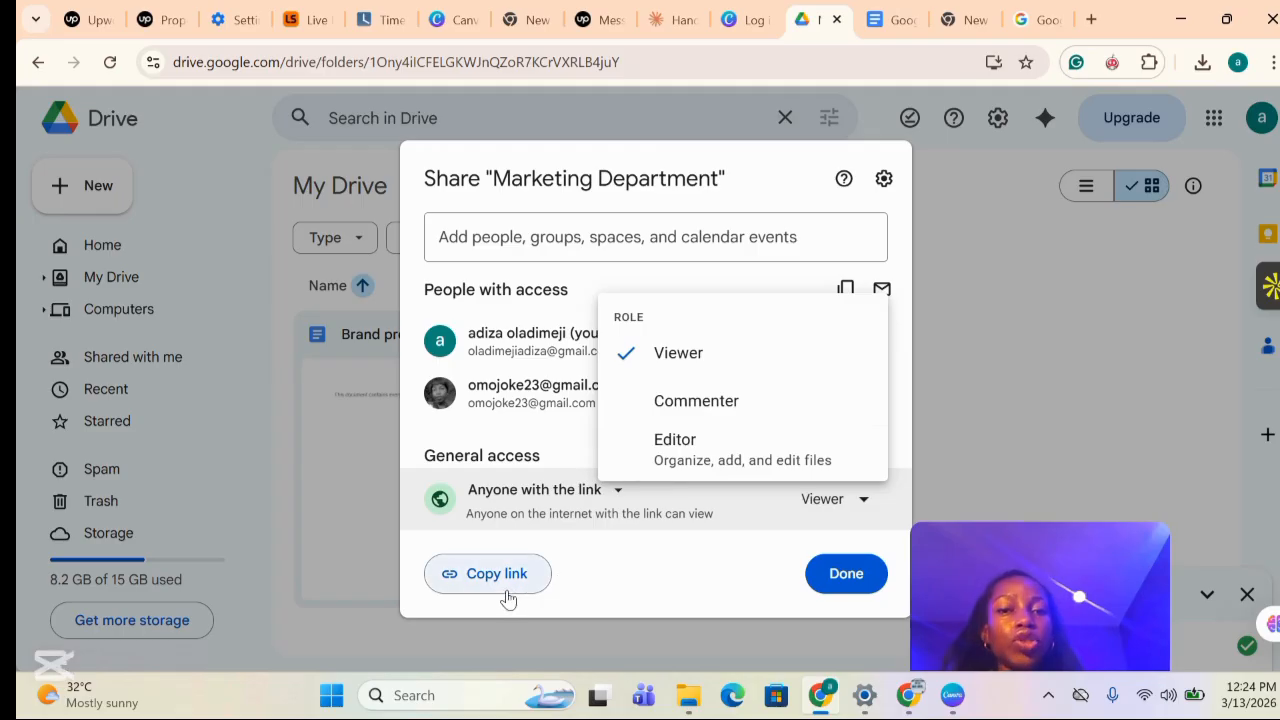
pyautogui.click(733, 464)
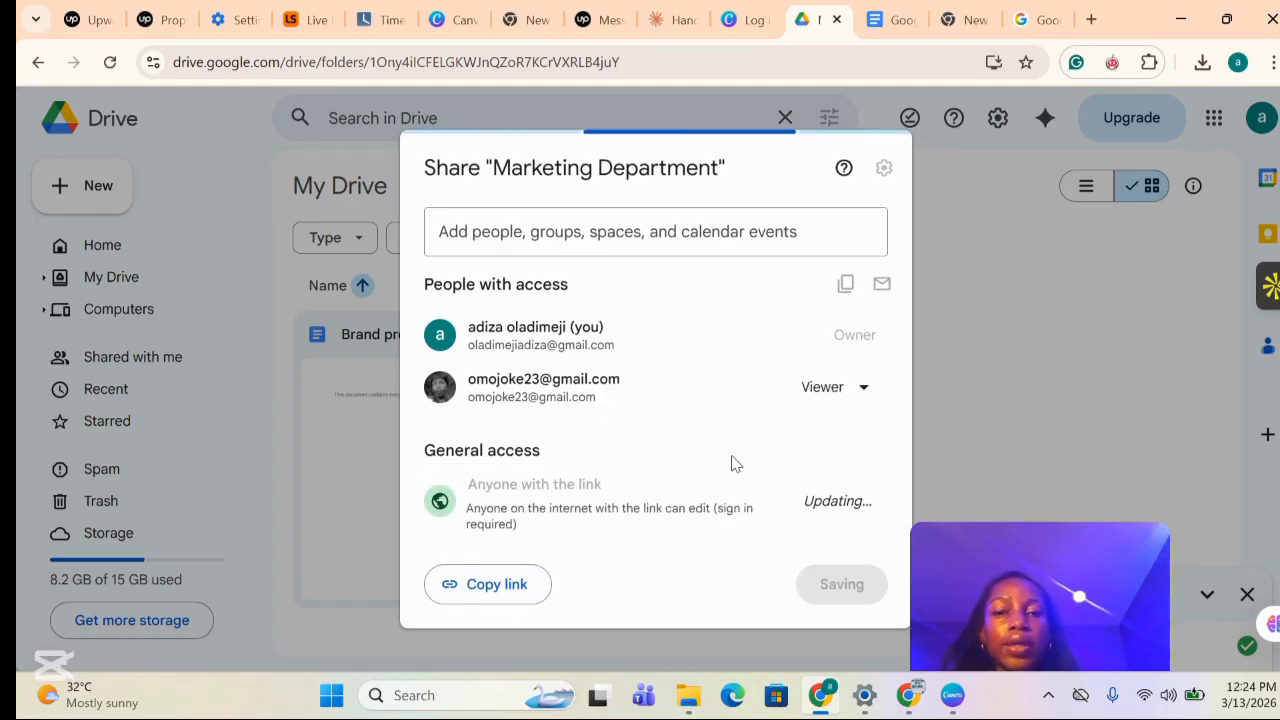
pyautogui.click(498, 590)
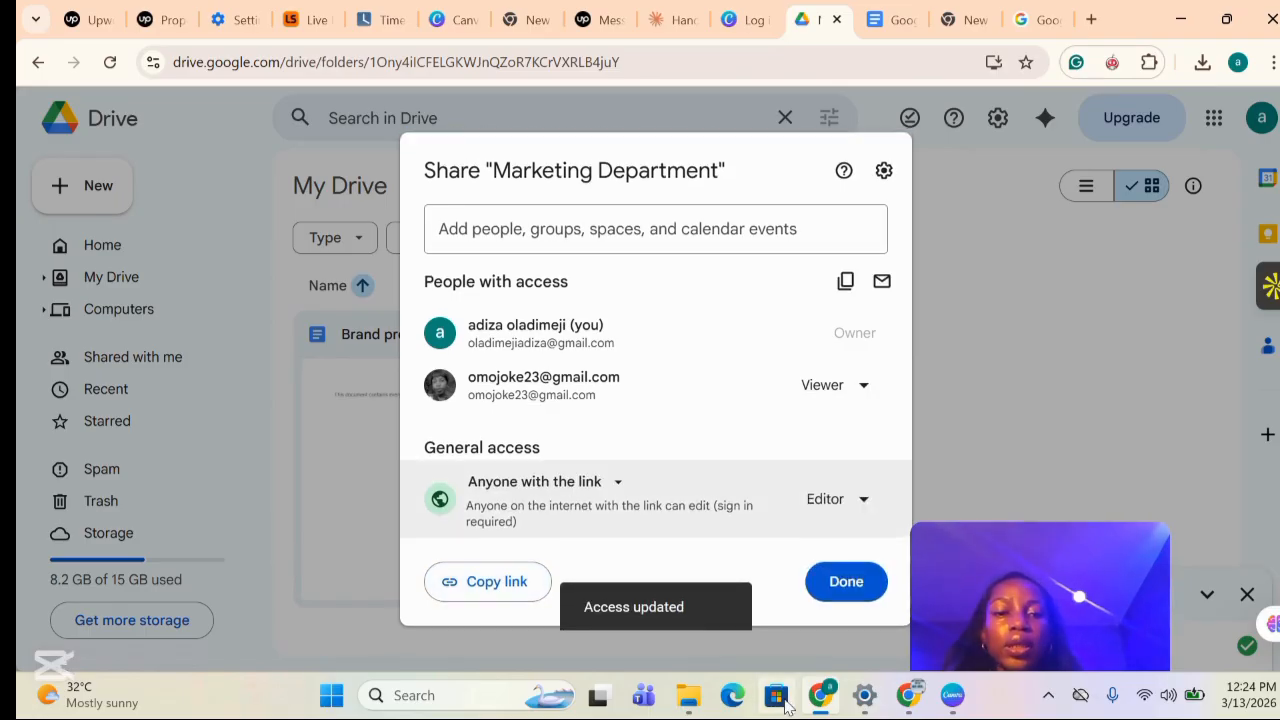
# Switch to the other Chrome profile's window and open the copied Marketing Department link in a new tab.
pyautogui.moveTo(826, 713)
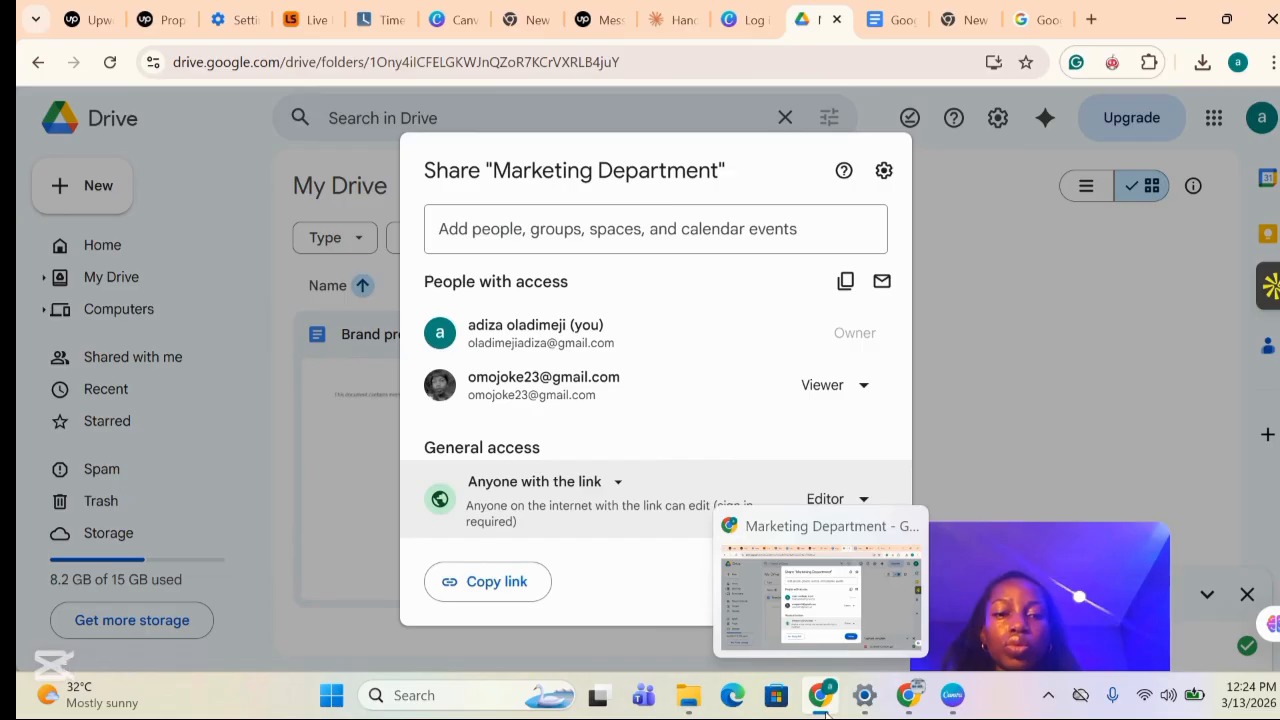
pyautogui.click(911, 704)
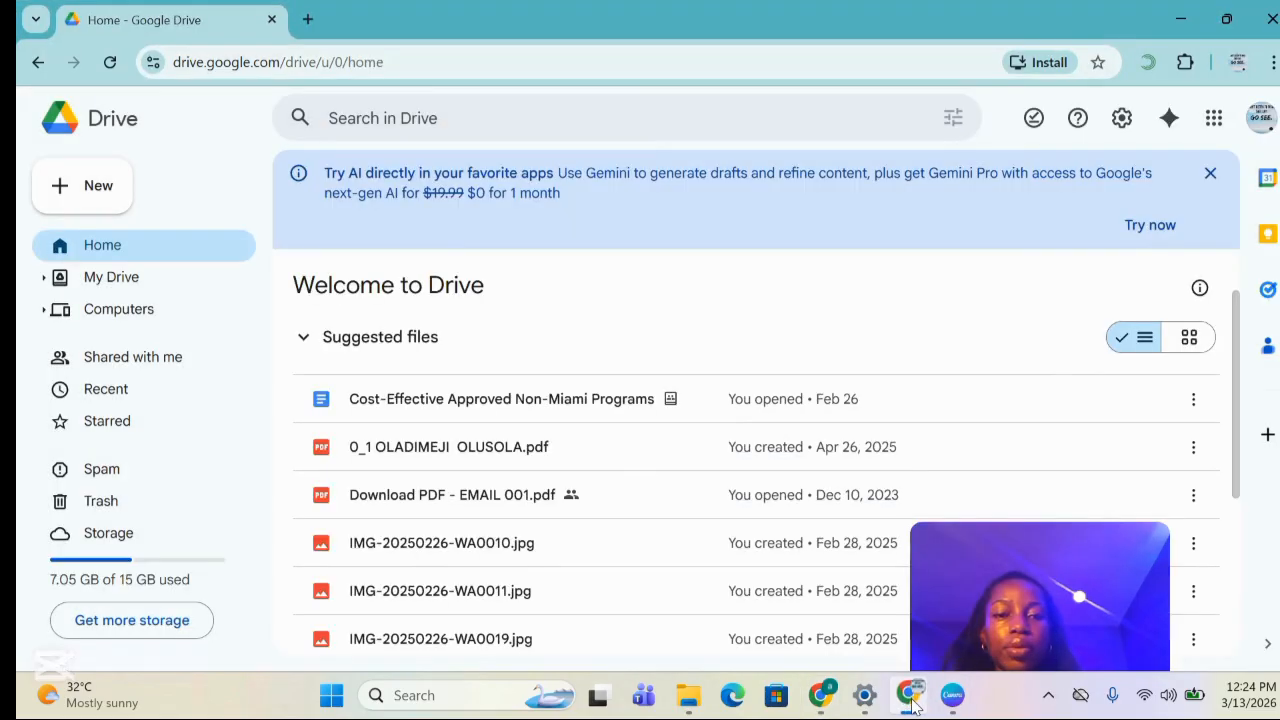
pyautogui.click(307, 20)
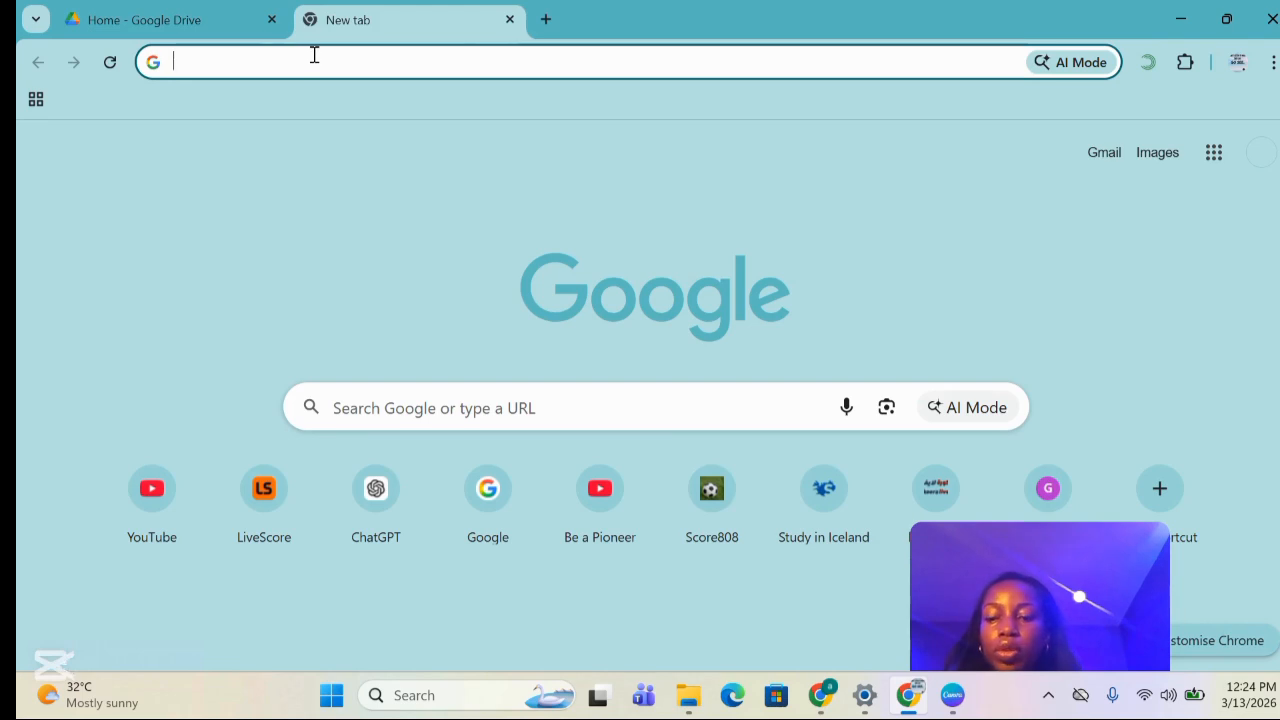
pyautogui.click(314, 55)
pyautogui.hotkey('ctrl', 'v')
pyautogui.press('Return')
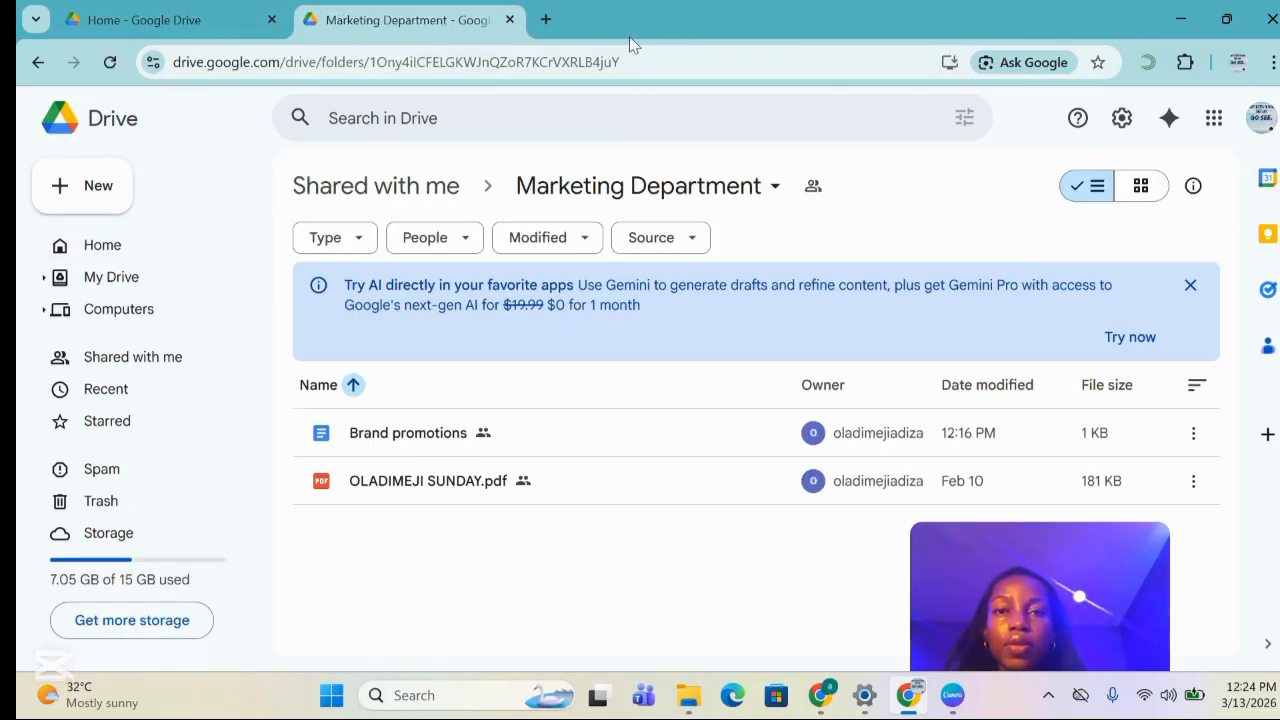
# Open the shared Brand promotions document and place the cursor in its text to check editing access.
pyautogui.doubleClick(425, 447)
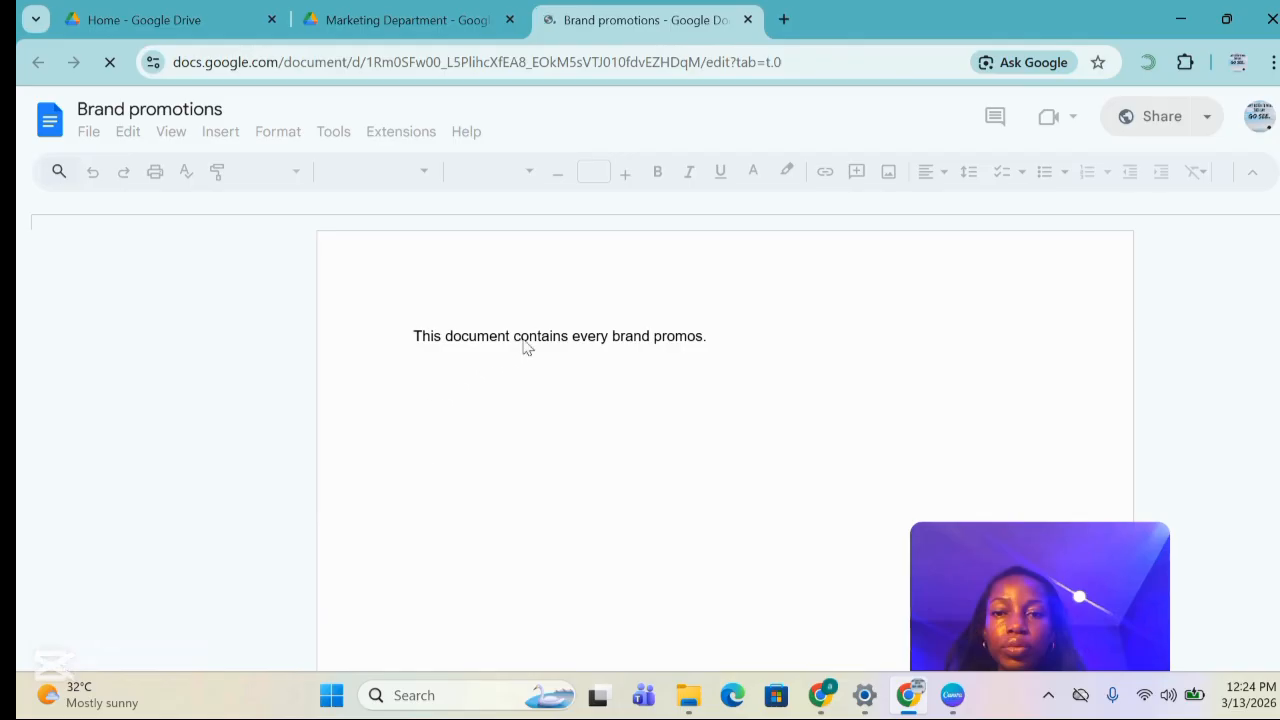
pyautogui.click(537, 347)
pyautogui.click(594, 338)
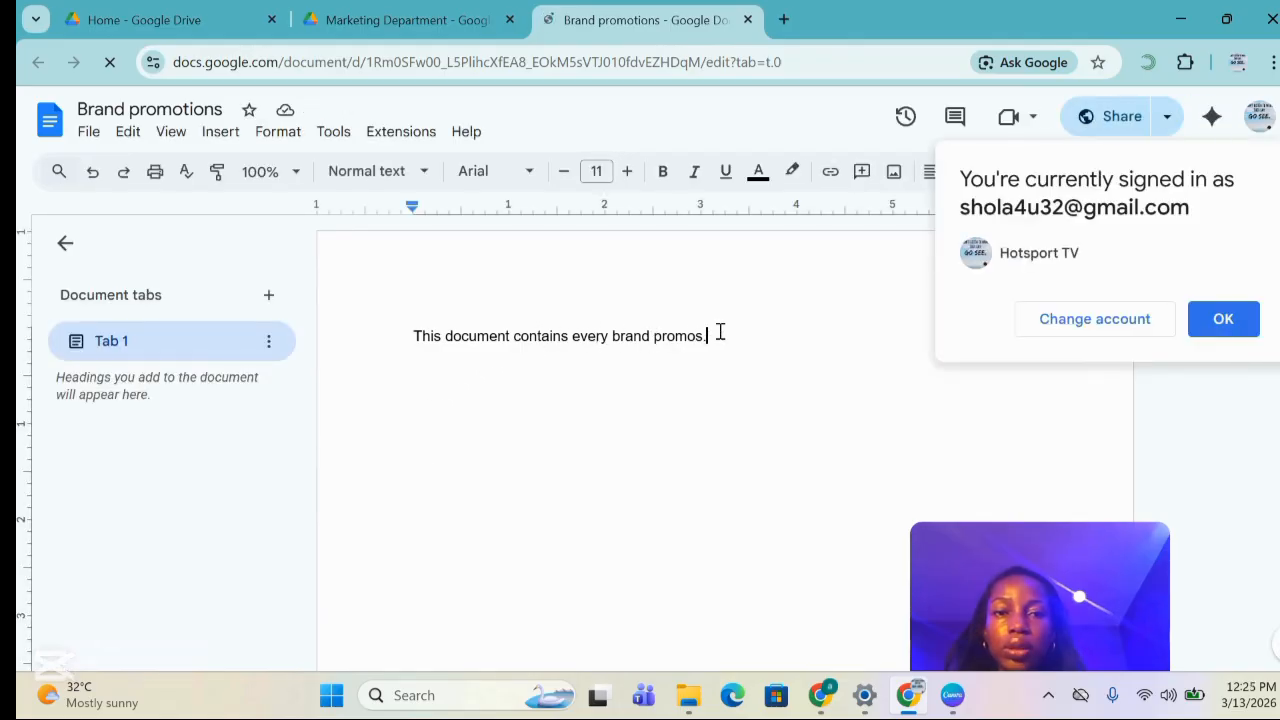
# Return to the owner's Chrome window, set the role for anyone with the link to Viewer and copy the folder link.
pyautogui.click(823, 700)
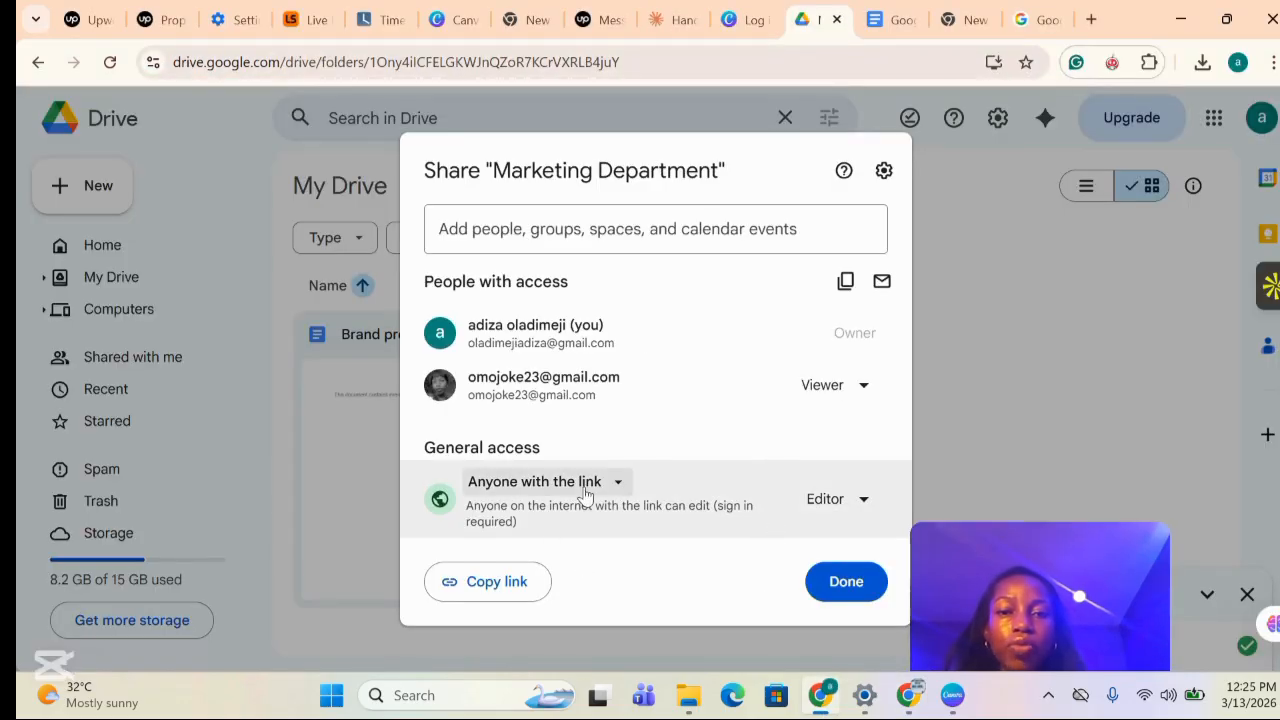
pyautogui.click(843, 512)
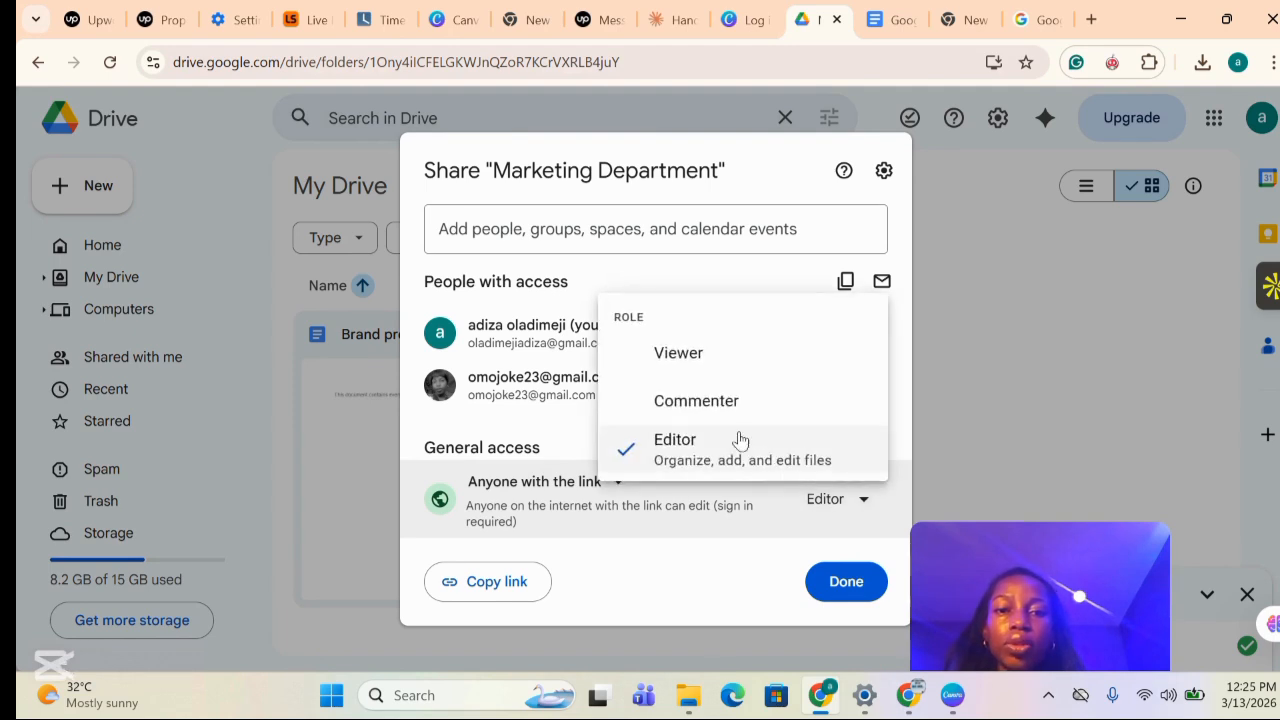
pyautogui.click(711, 366)
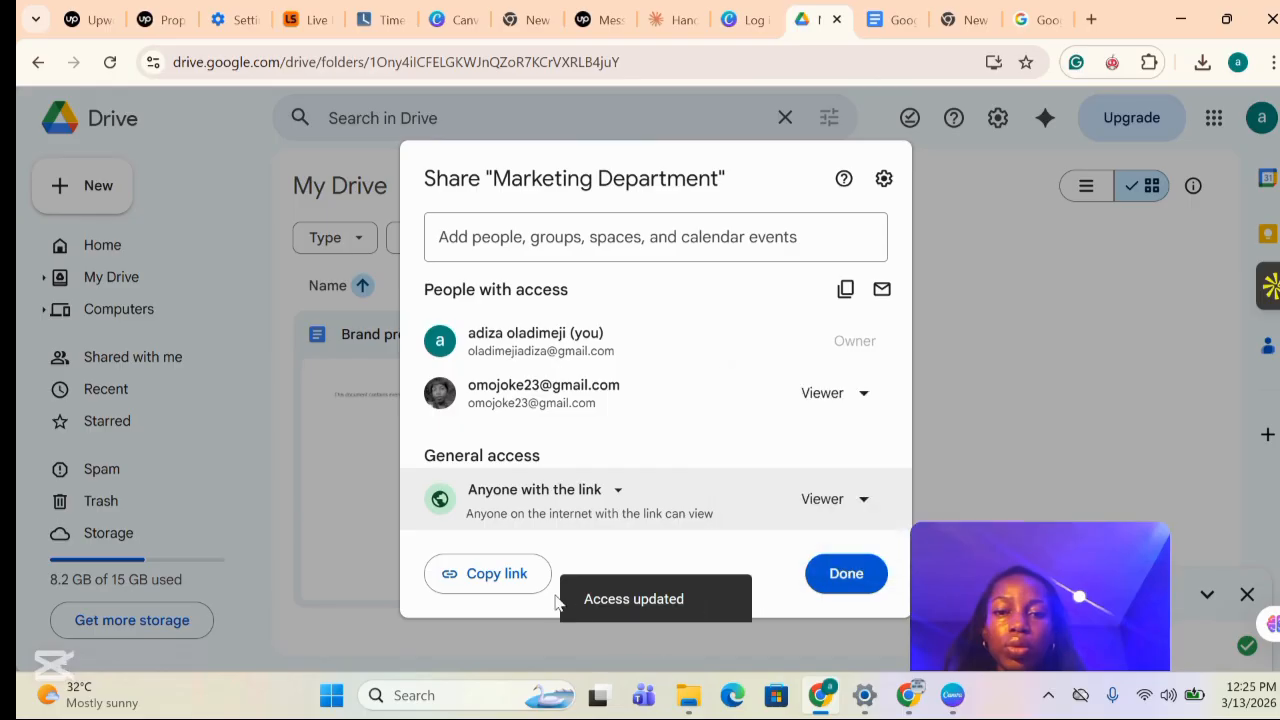
pyautogui.click(514, 595)
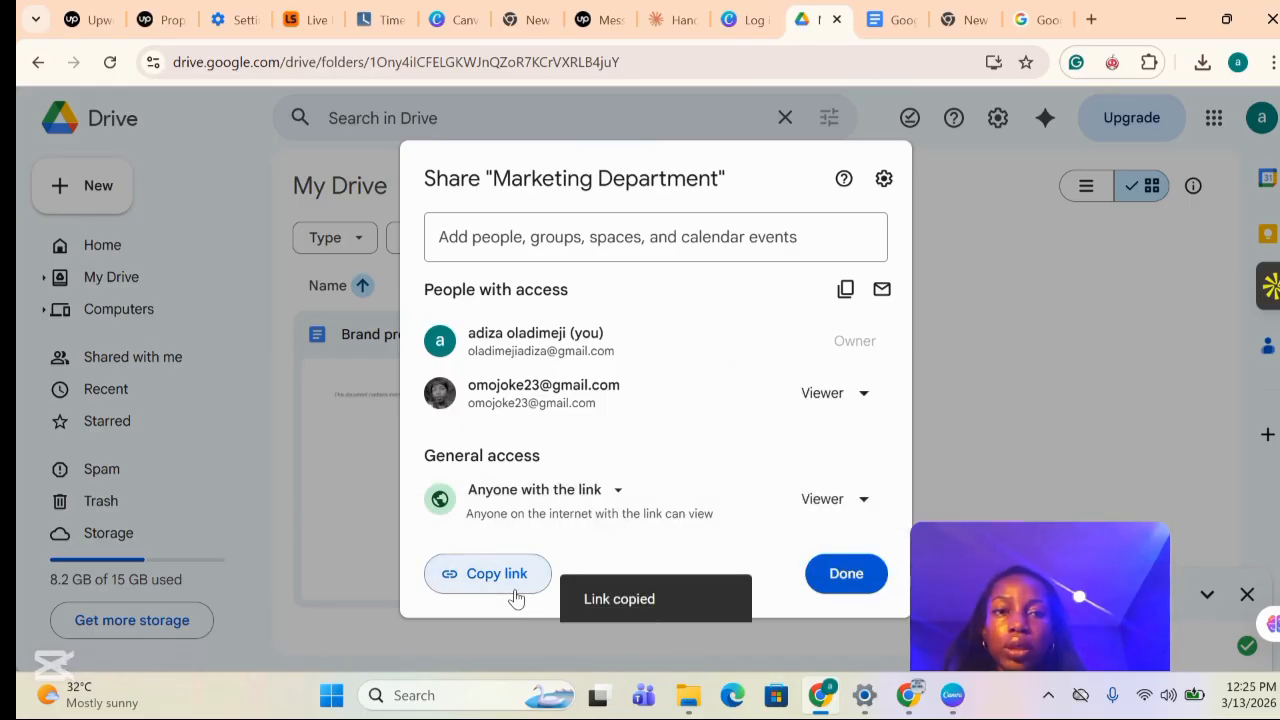
# In the other Chrome profile, close the Brand promotions document and reopen it through the newly copied folder link to check viewer access.
pyautogui.click(910, 700)
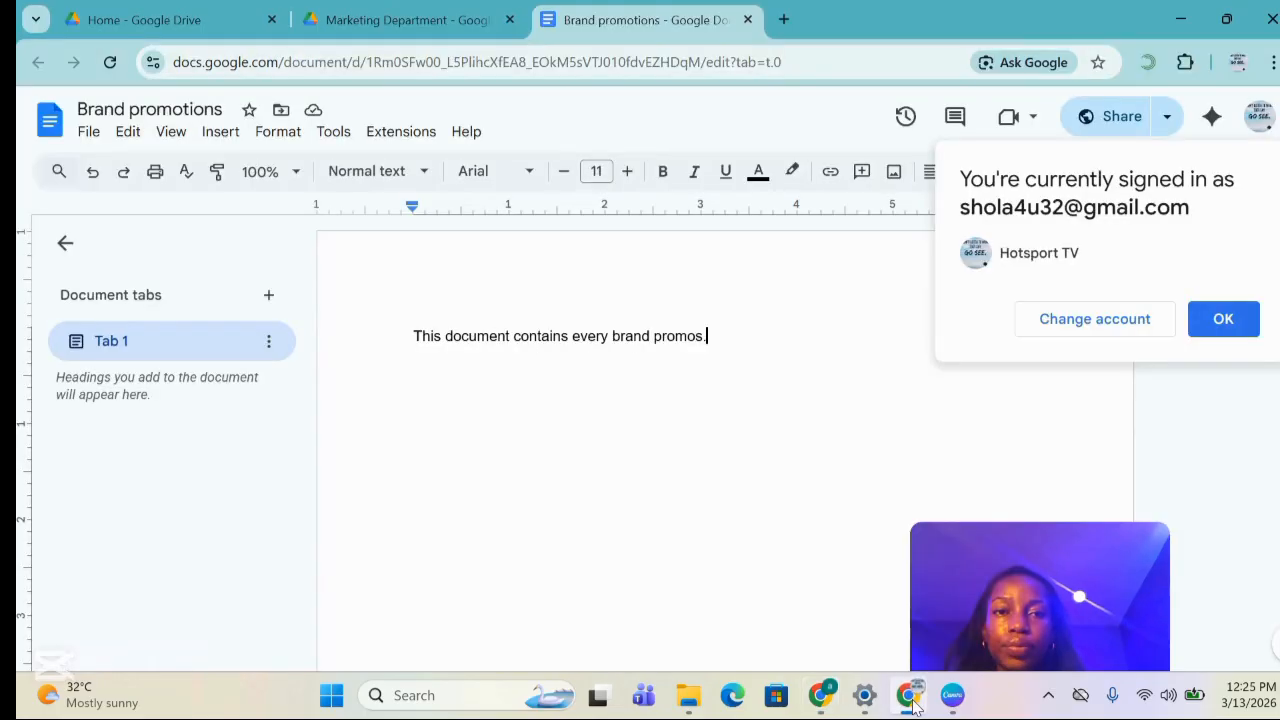
pyautogui.click(748, 20)
pyautogui.click(548, 20)
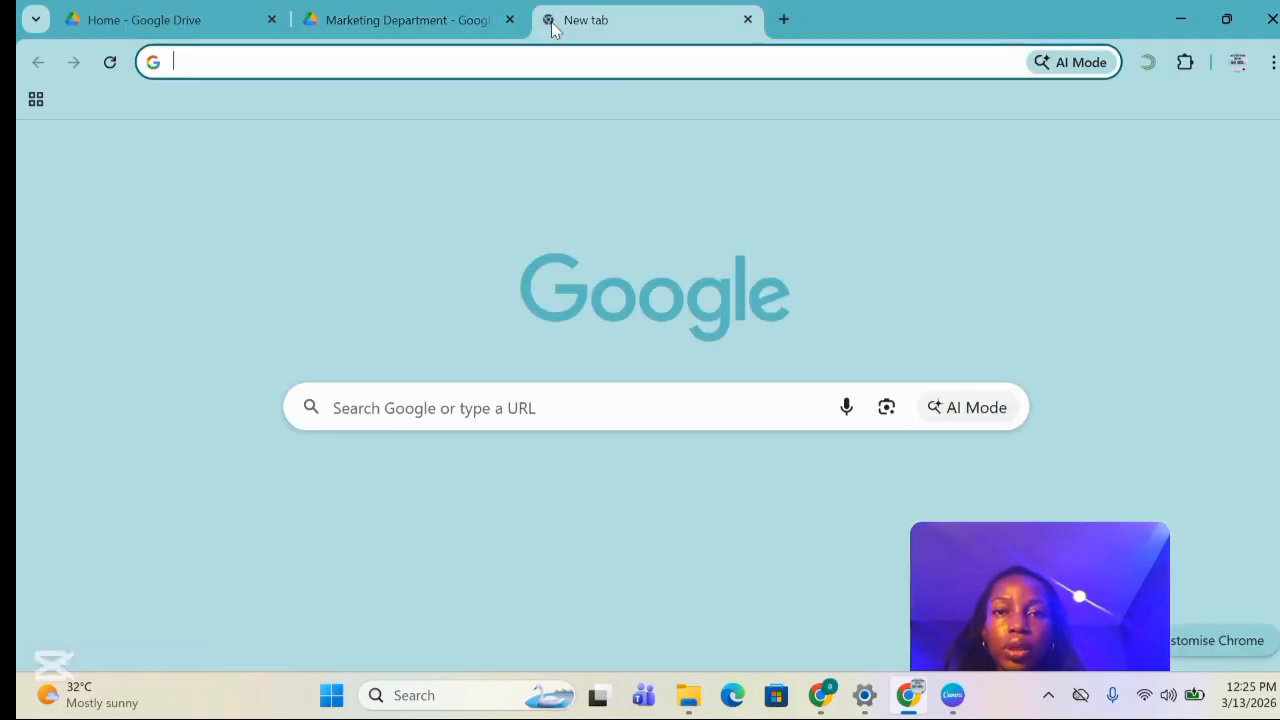
pyautogui.click(573, 68)
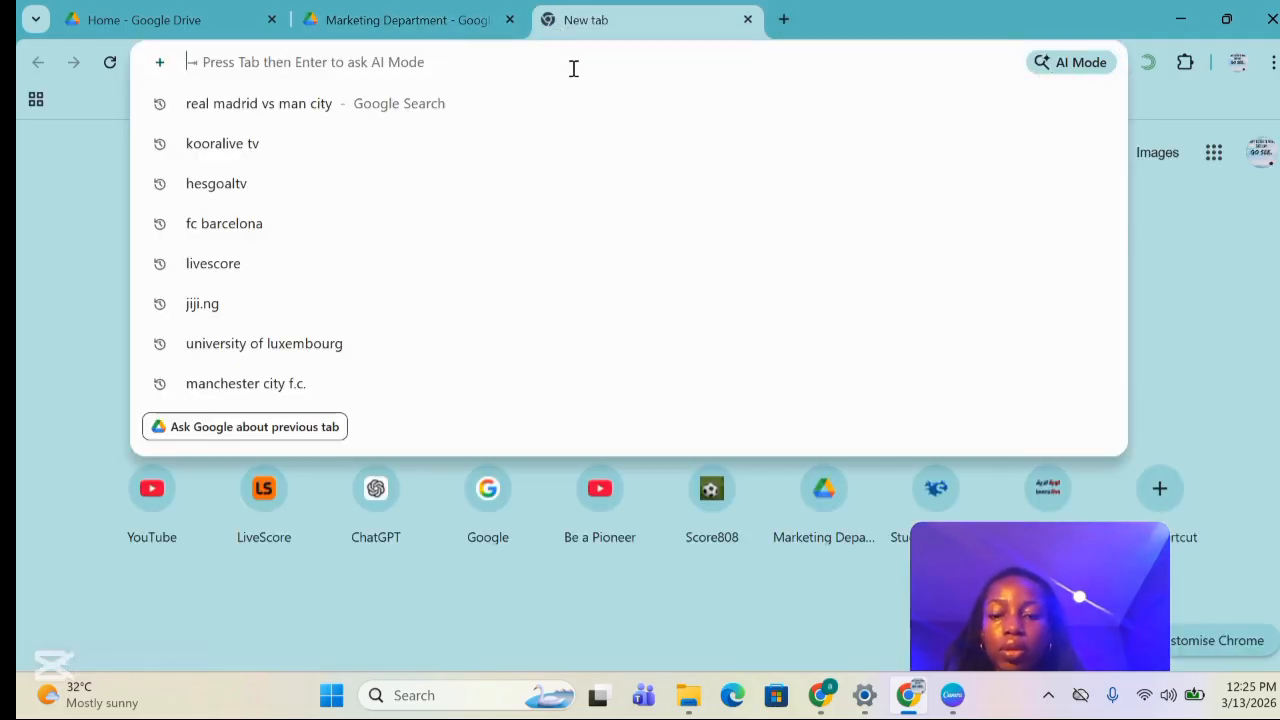
pyautogui.hotkey('ctrl', 'v')
pyautogui.press('Return')
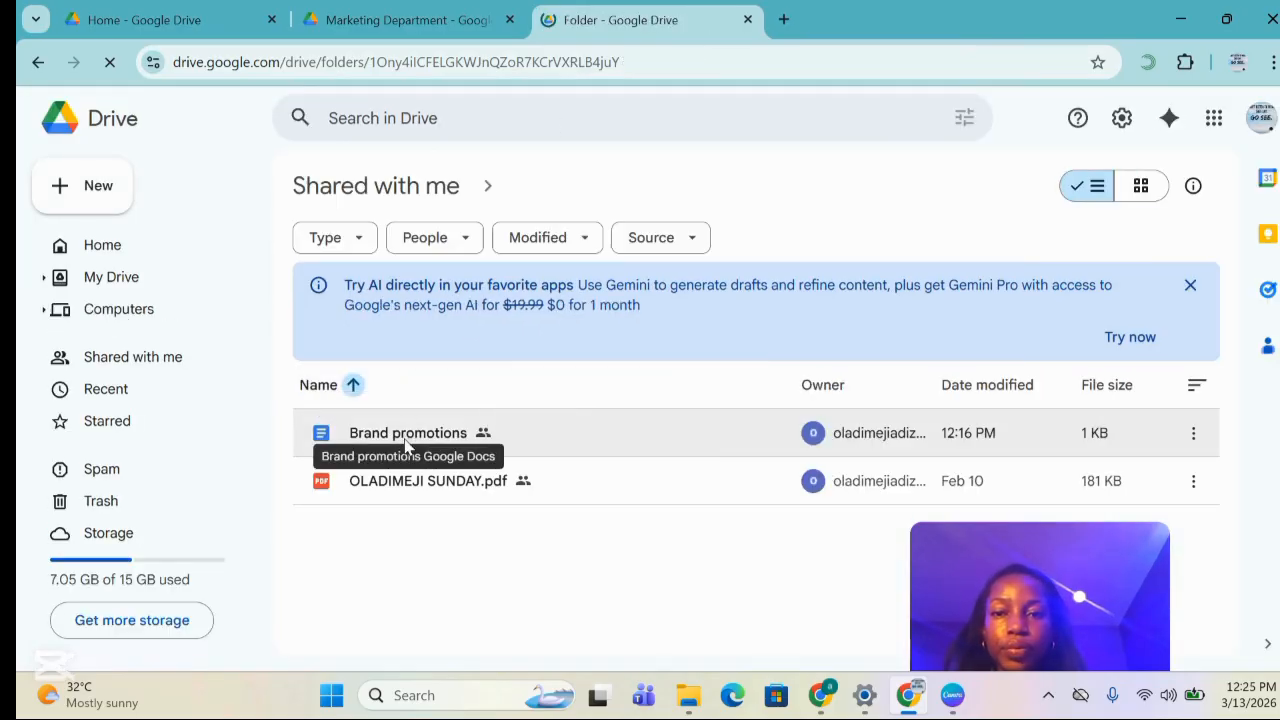
pyautogui.doubleClick(405, 445)
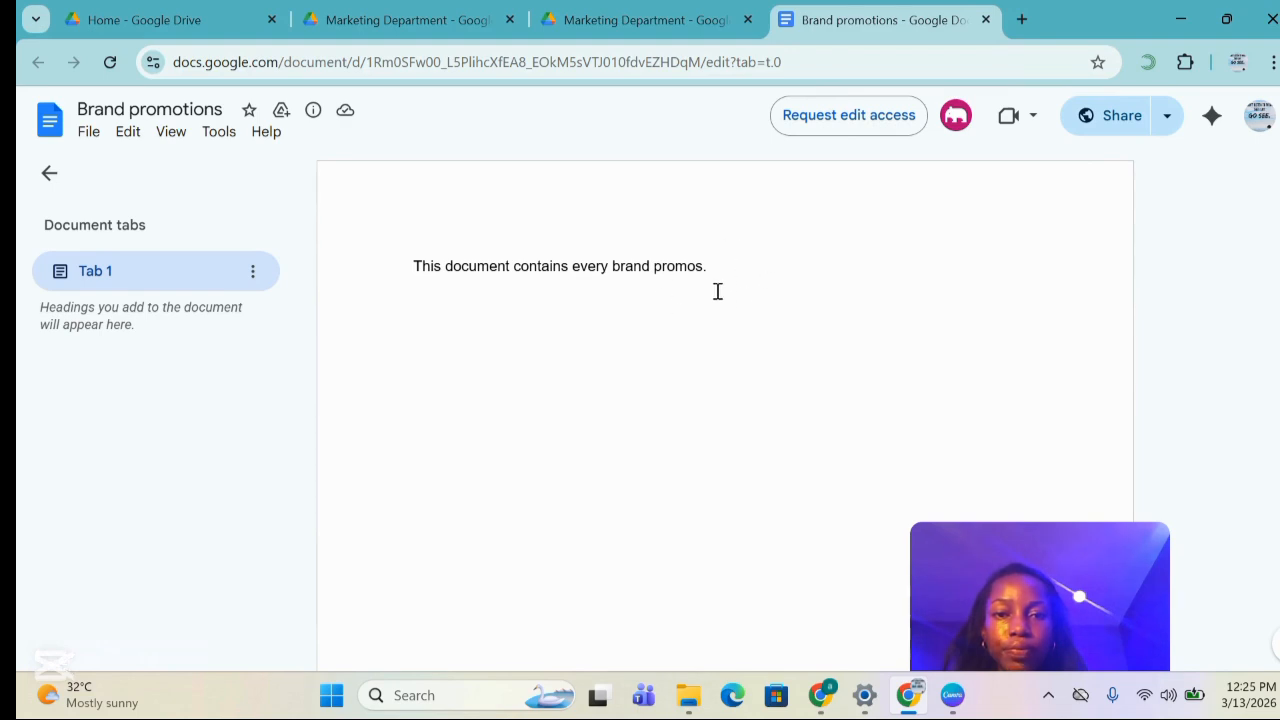
# Select the sentence in the Brand promotions document and place the cursor around it to check what viewer access allows.
pyautogui.tripleClick(700, 288)
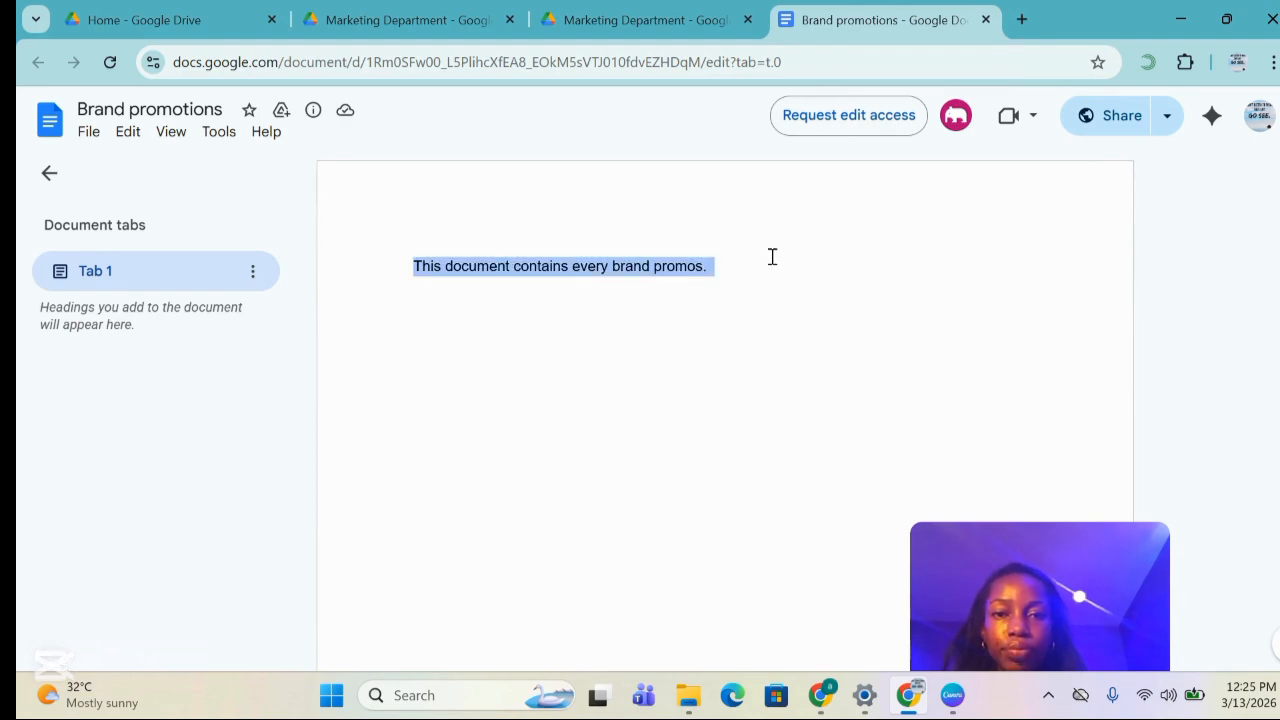
pyautogui.click(716, 270)
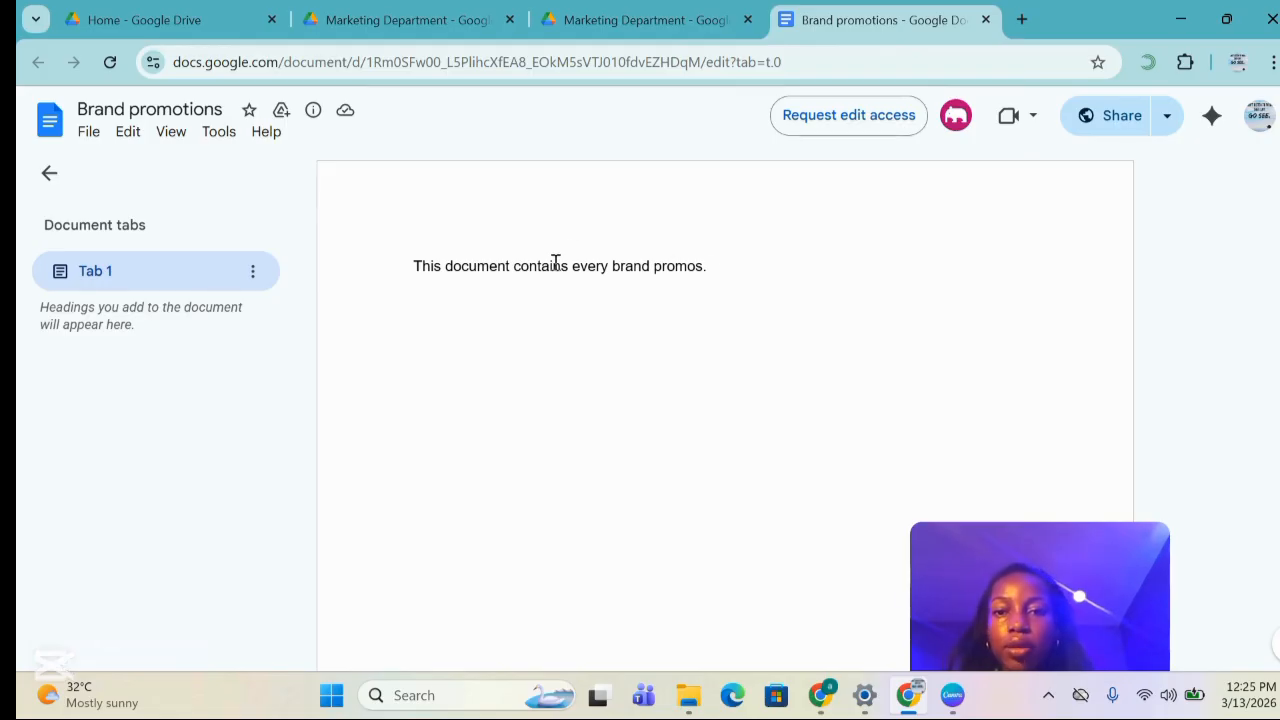
pyautogui.moveTo(614, 266); pyautogui.dragTo(723, 264)
pyautogui.tripleClick(723, 264)
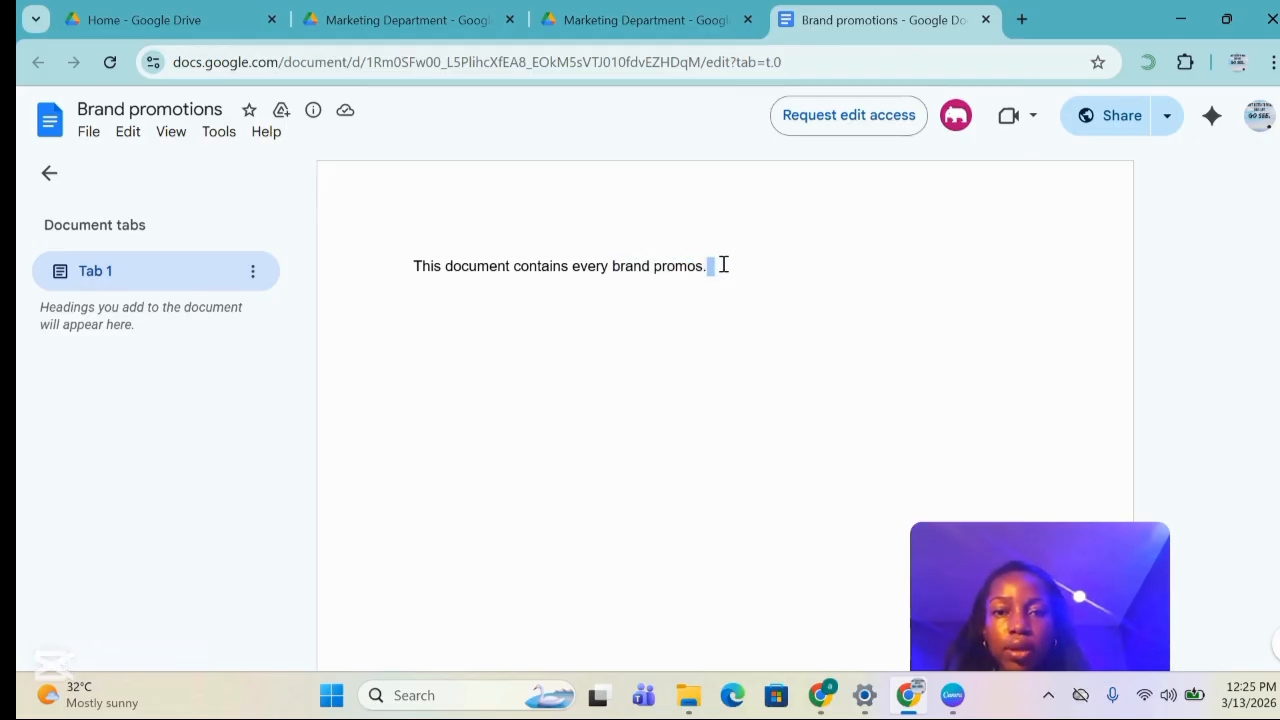
pyautogui.doubleClick(723, 264)
pyautogui.tripleClick(723, 264)
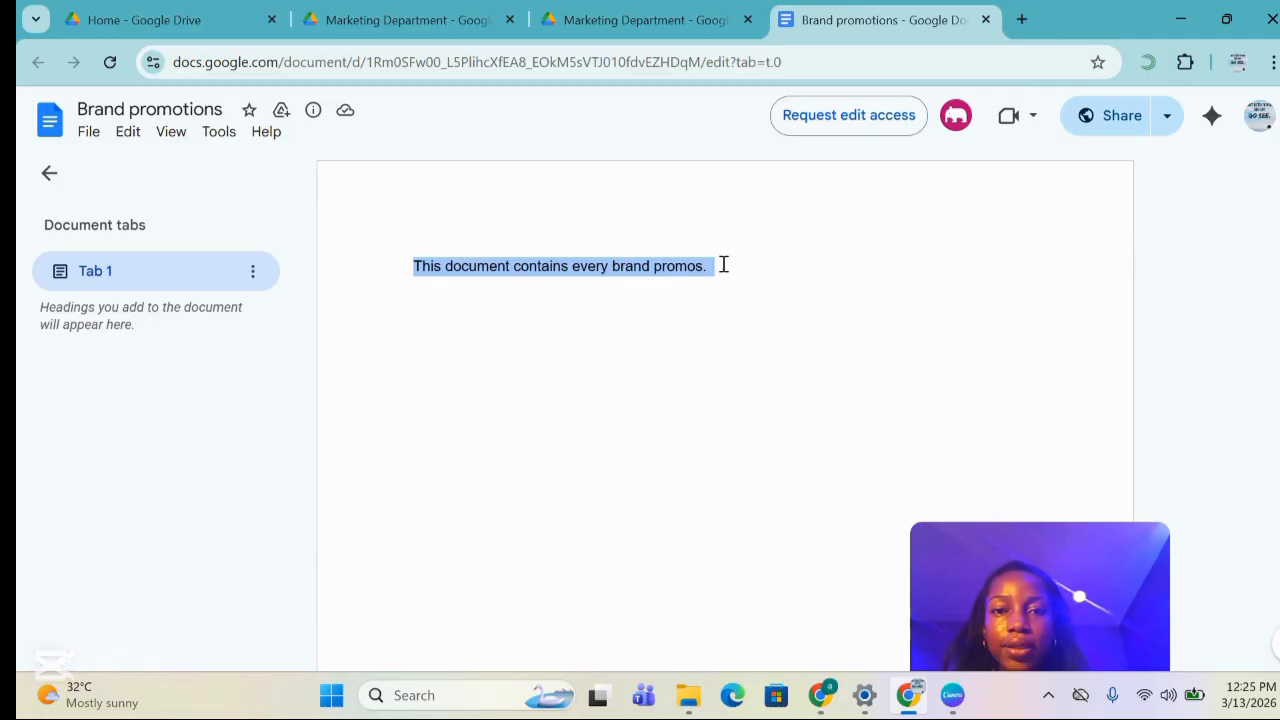
pyautogui.click(731, 323)
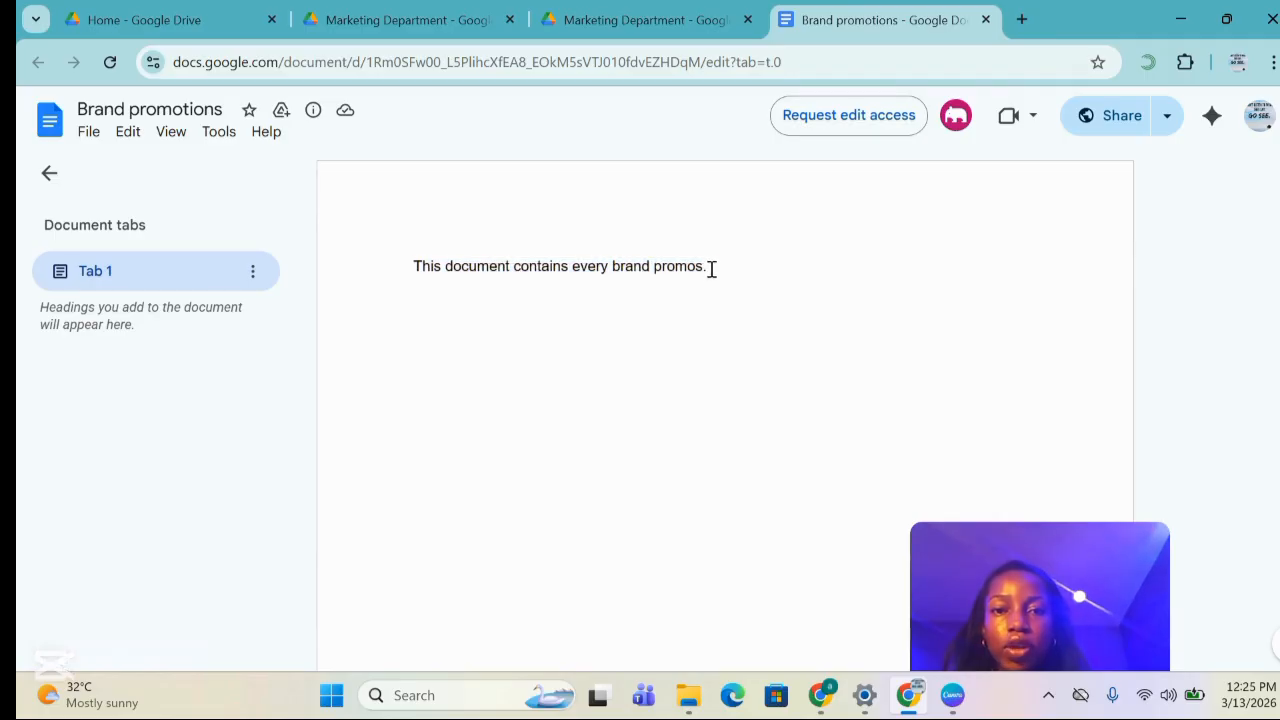
pyautogui.doubleClick(392, 270)
pyautogui.click(392, 270)
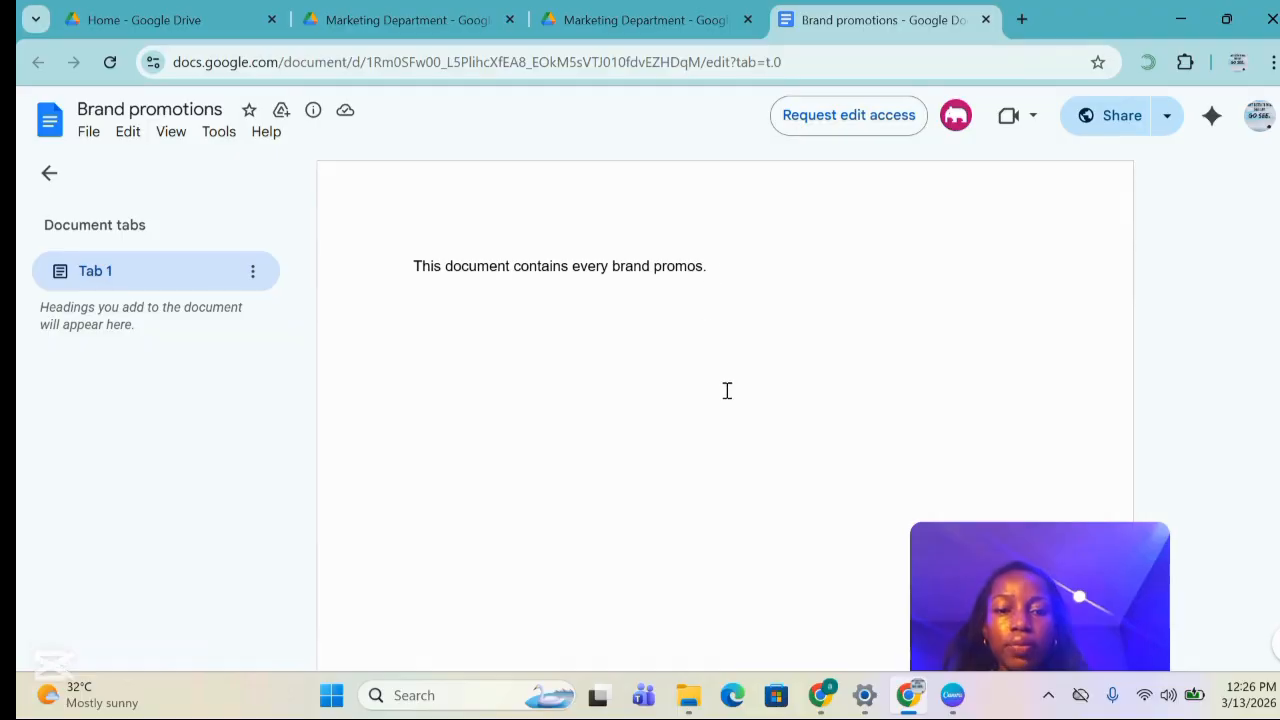
# Return to the owner's Chrome window, close the Marketing Department sharing settings and open the Brand promotions document.
pyautogui.click(820, 698)
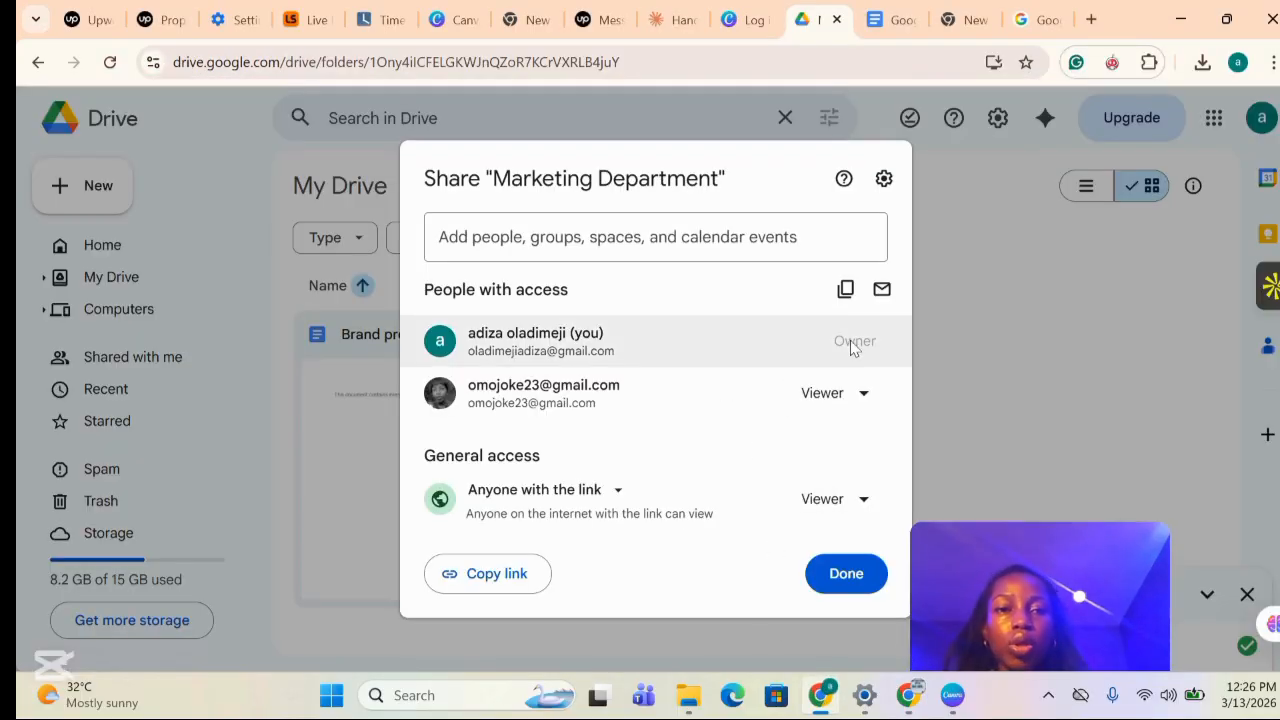
pyautogui.click(846, 580)
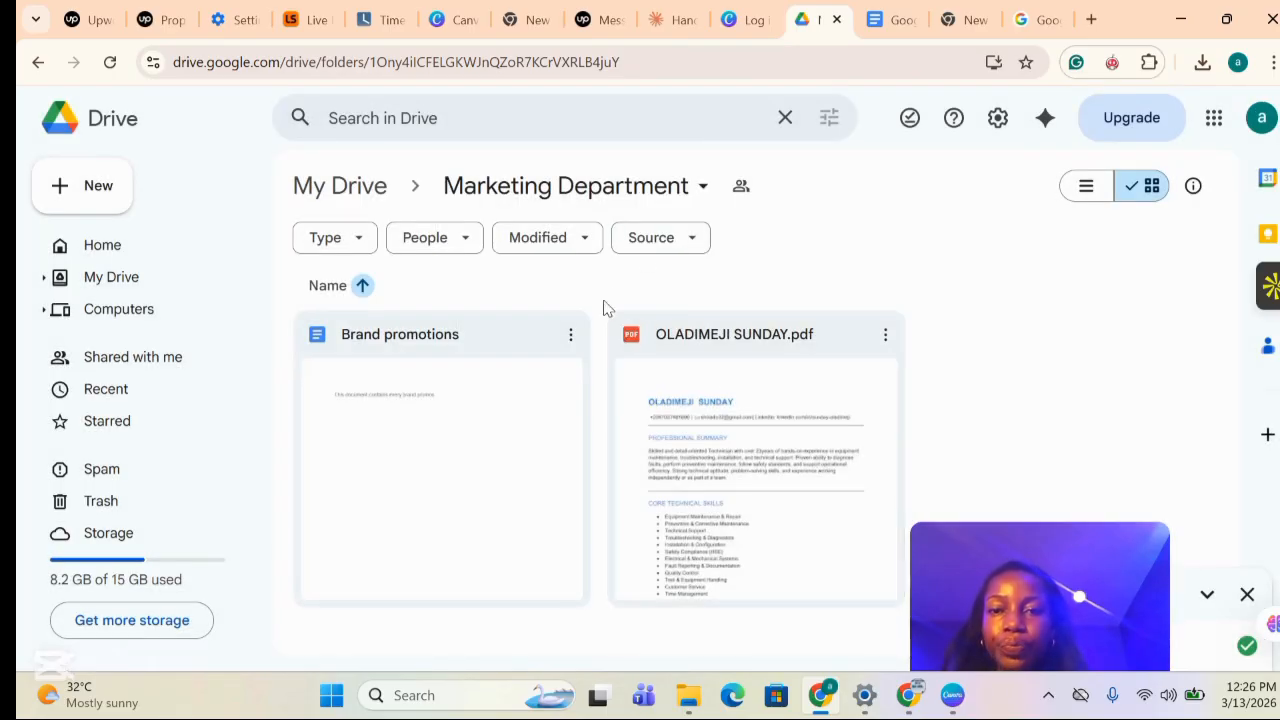
pyautogui.click(573, 339)
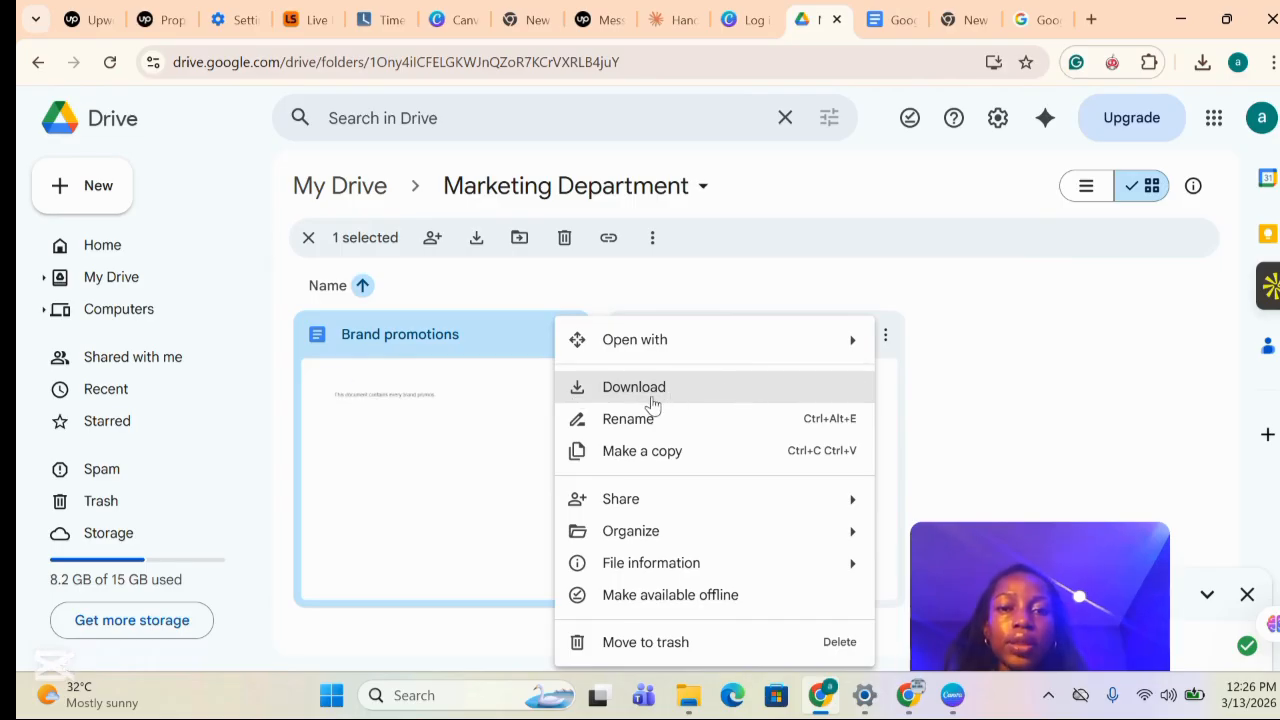
pyautogui.click(529, 400)
pyautogui.doubleClick(482, 403)
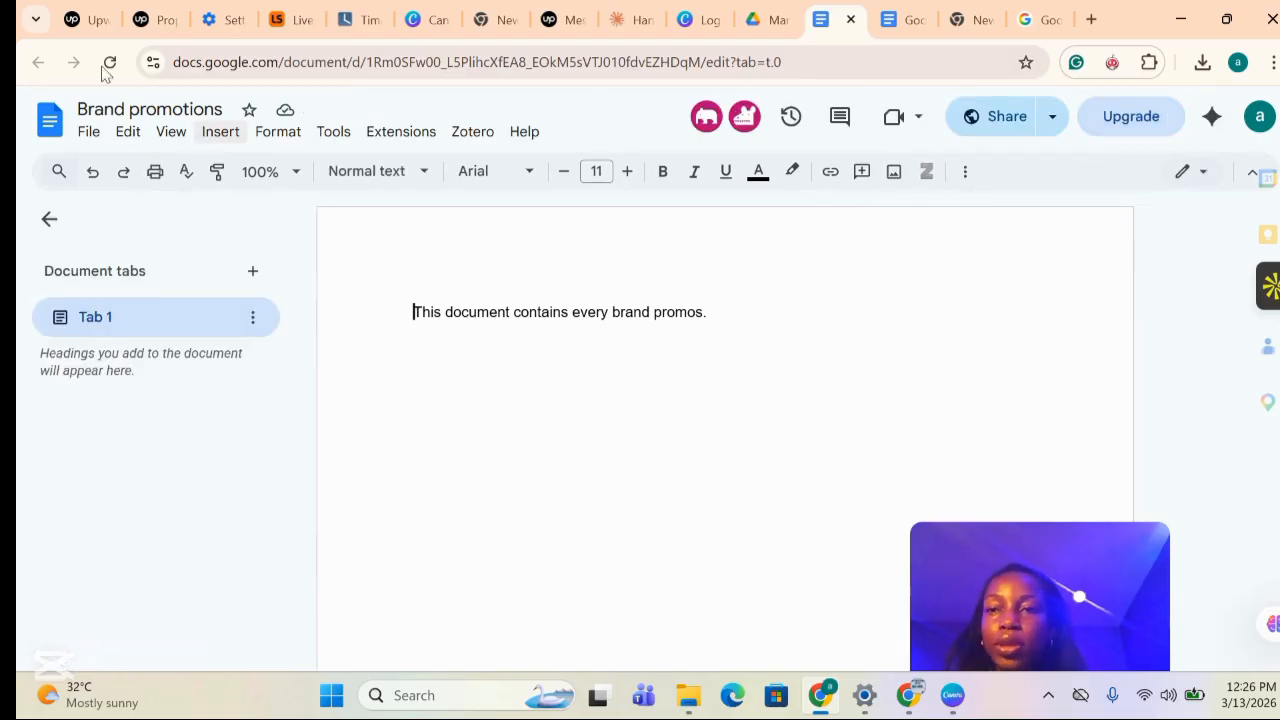
# Download the Brand promotions document as a PDF Document (.pdf).
pyautogui.click(88, 140)
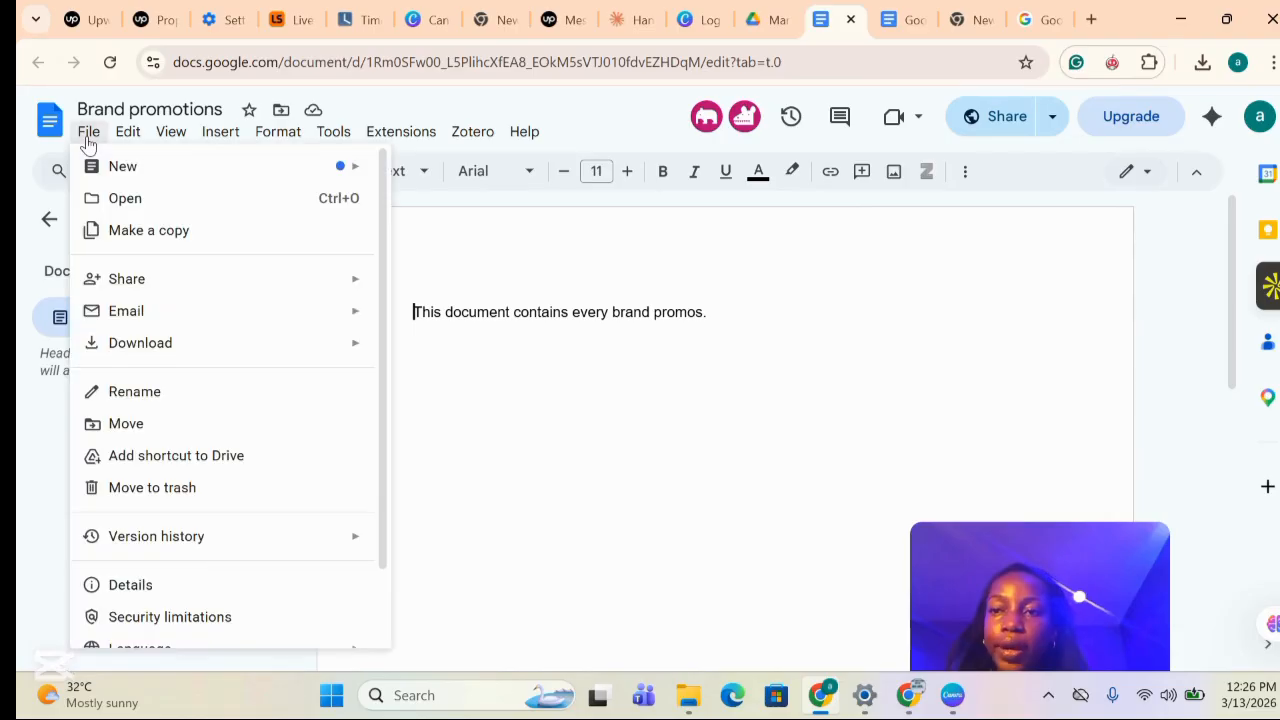
pyautogui.moveTo(306, 348)
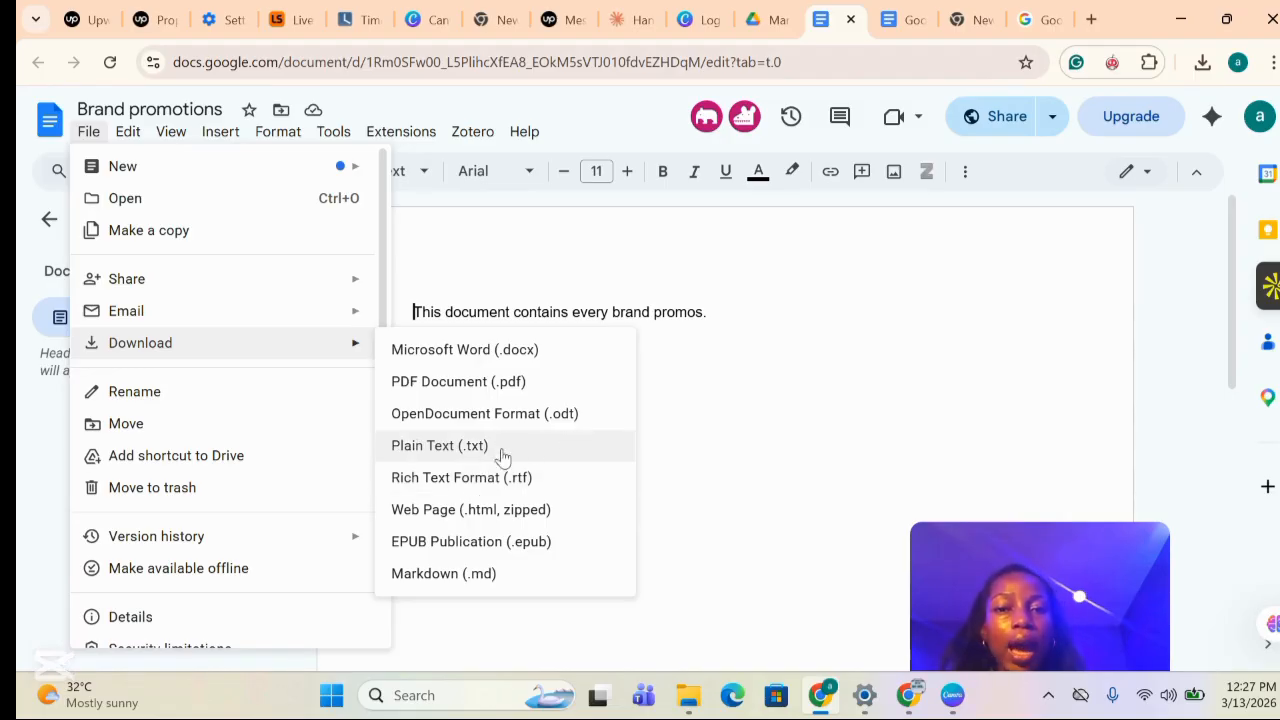
pyautogui.click(521, 384)
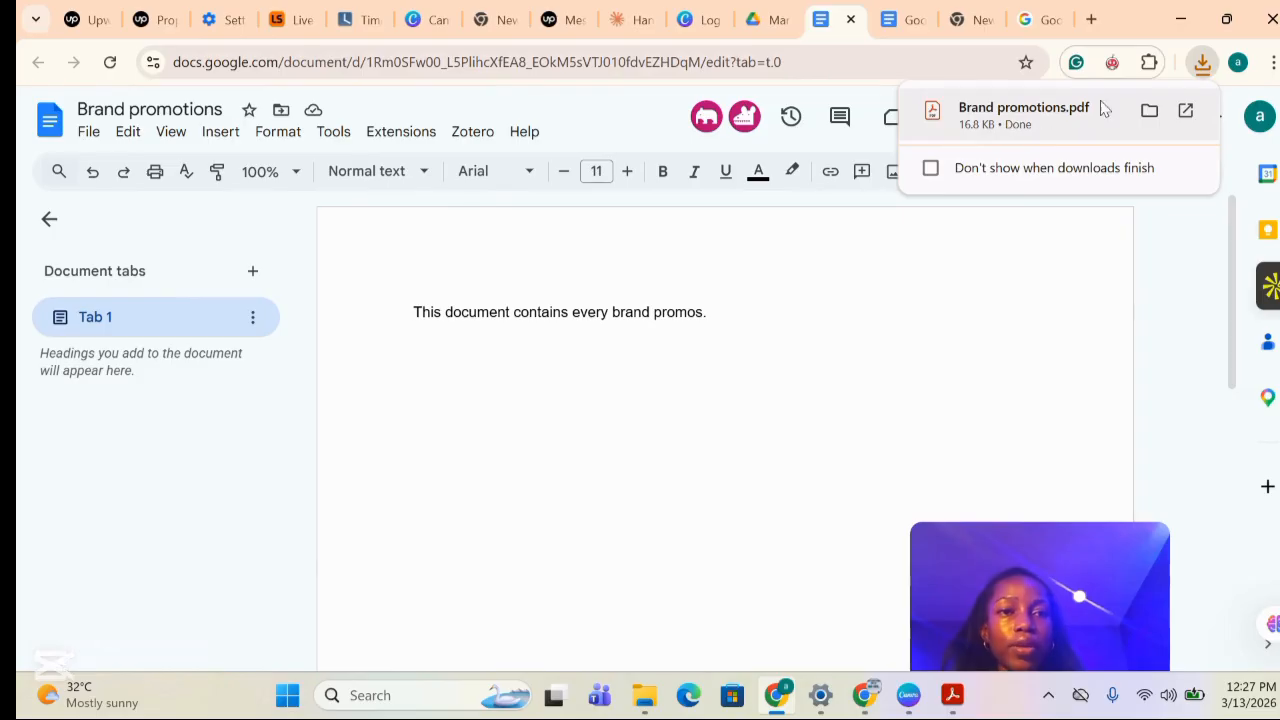
# Show the downloaded Brand promotions PDF in its folder and examine its file properties, leaving them unchanged.
pyautogui.click(1151, 112)
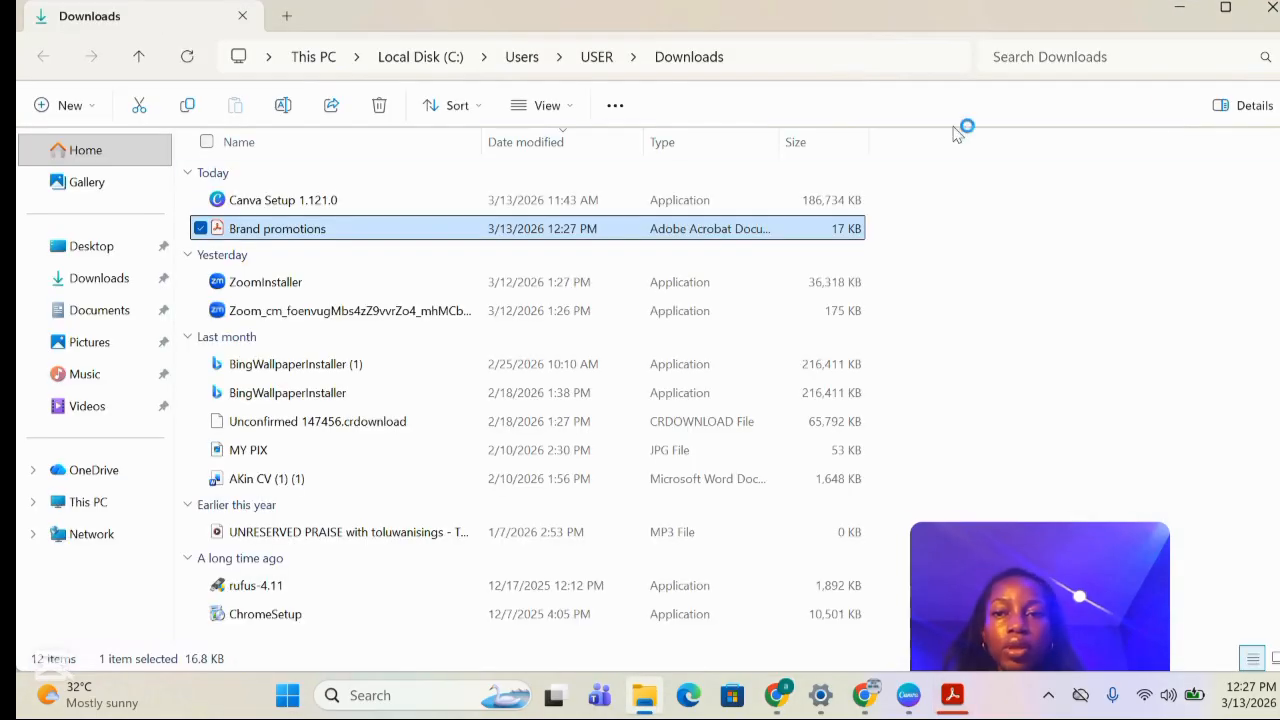
pyautogui.rightClick(232, 240)
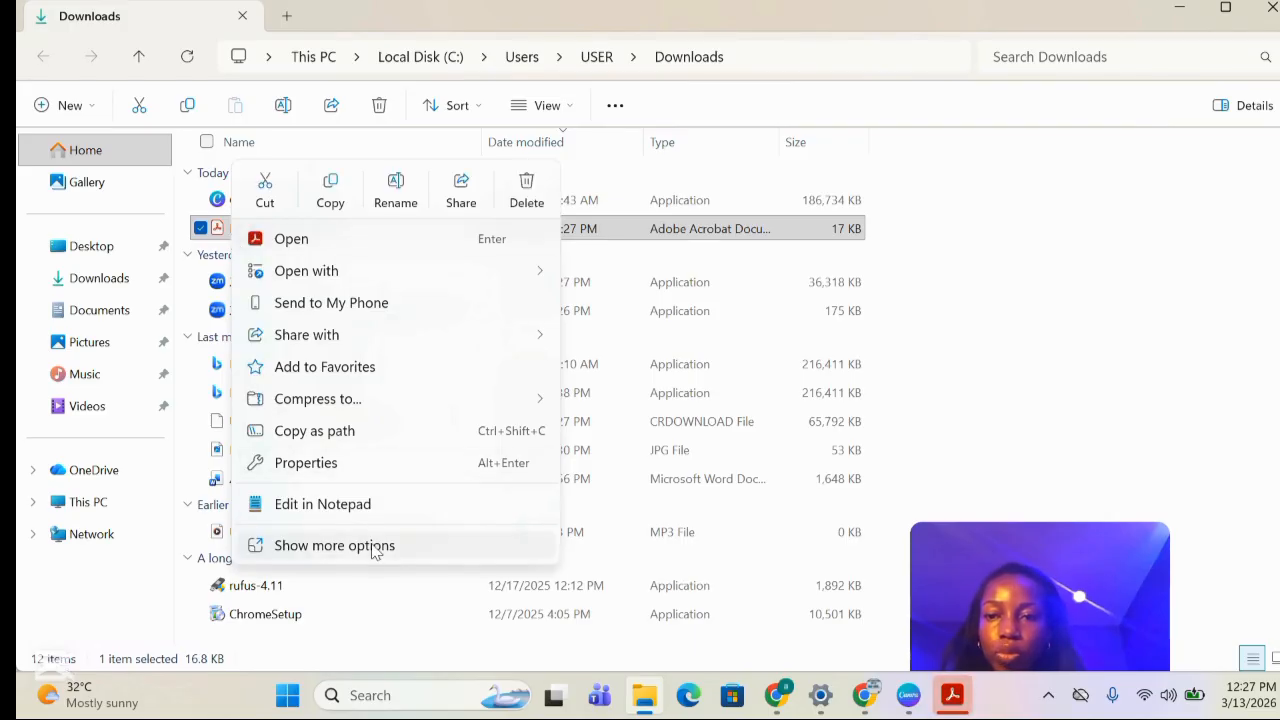
pyautogui.click(321, 464)
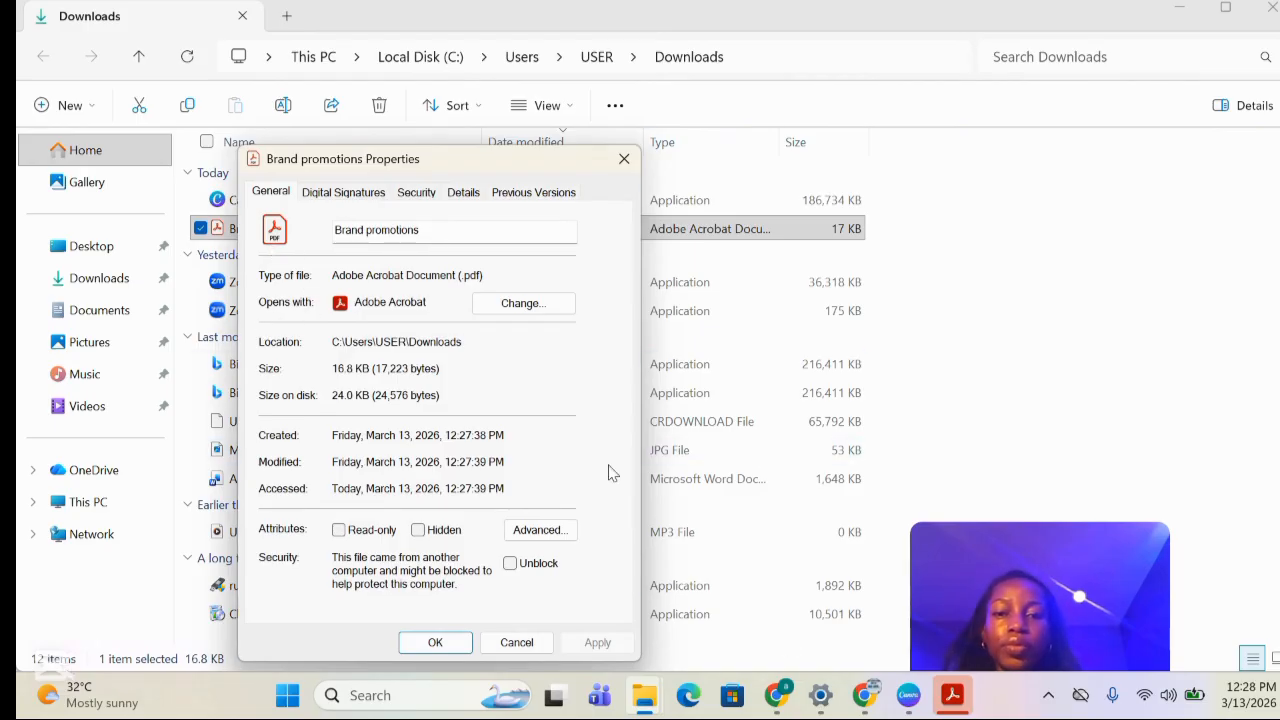
pyautogui.click(520, 644)
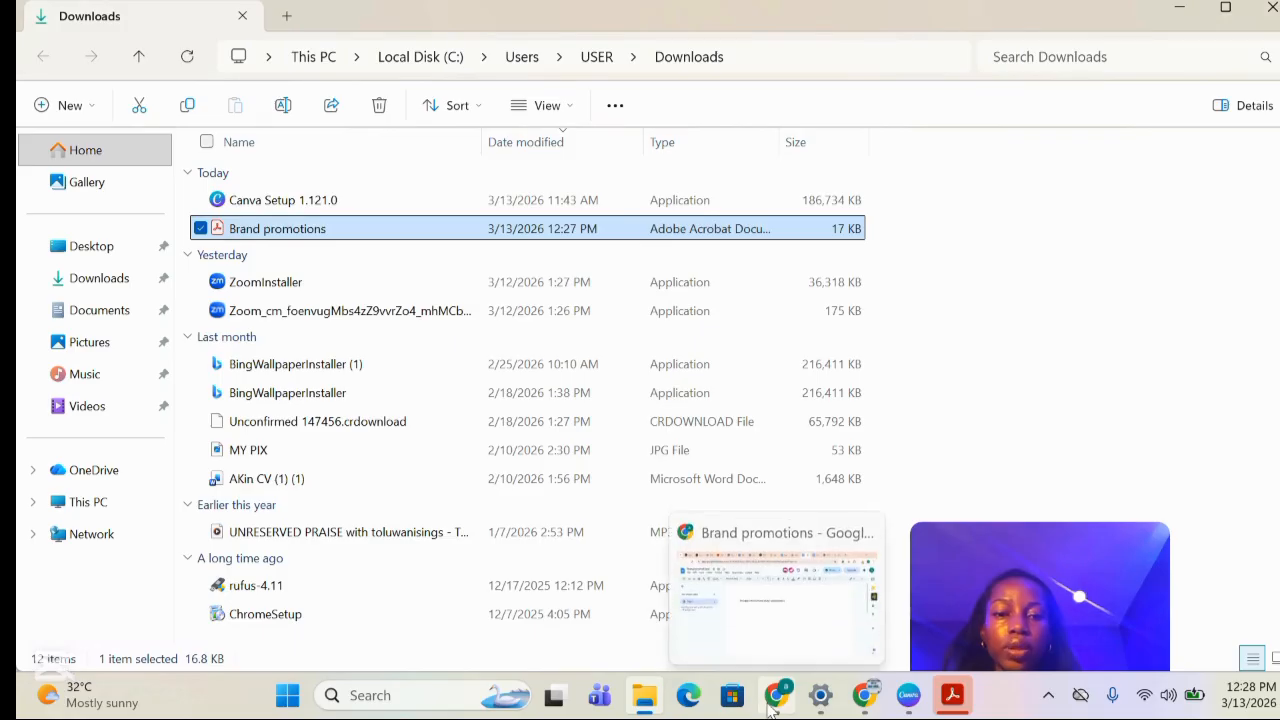
# Return to the Marketing Department folder in the owner's Chrome window, compare list and grid layouts, and leave it in list layout.
pyautogui.click(780, 590)
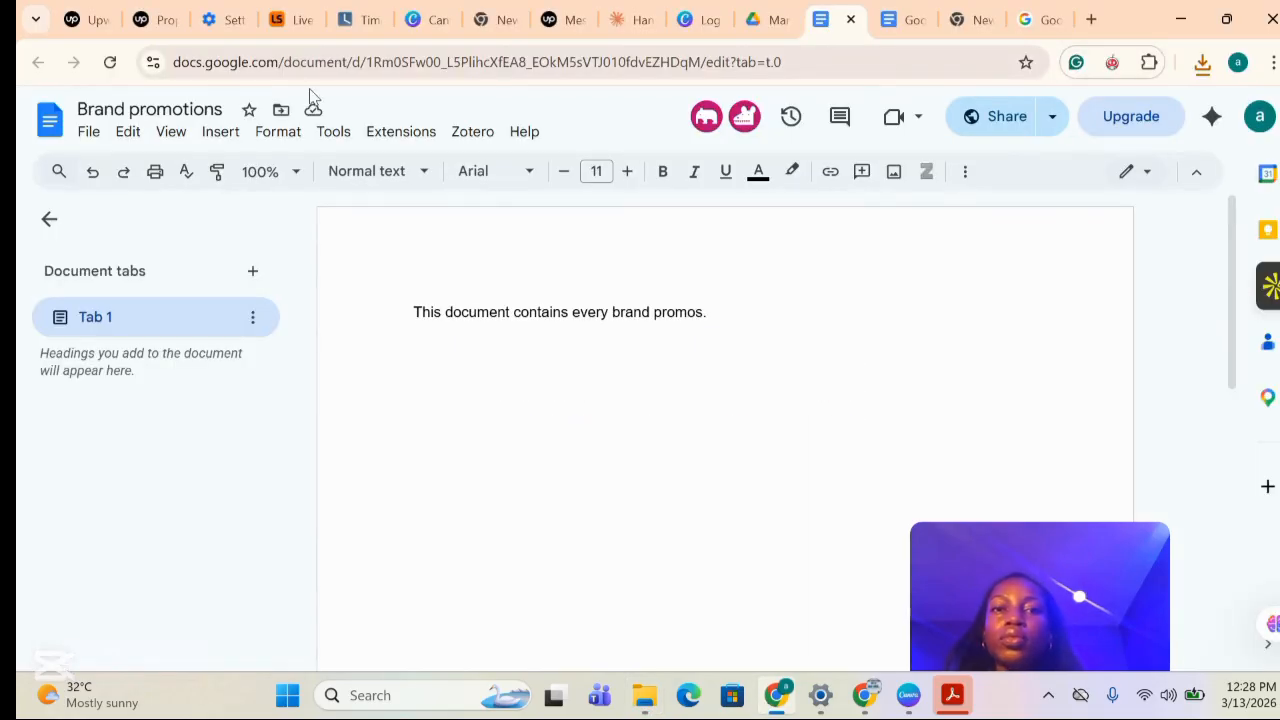
pyautogui.click(755, 22)
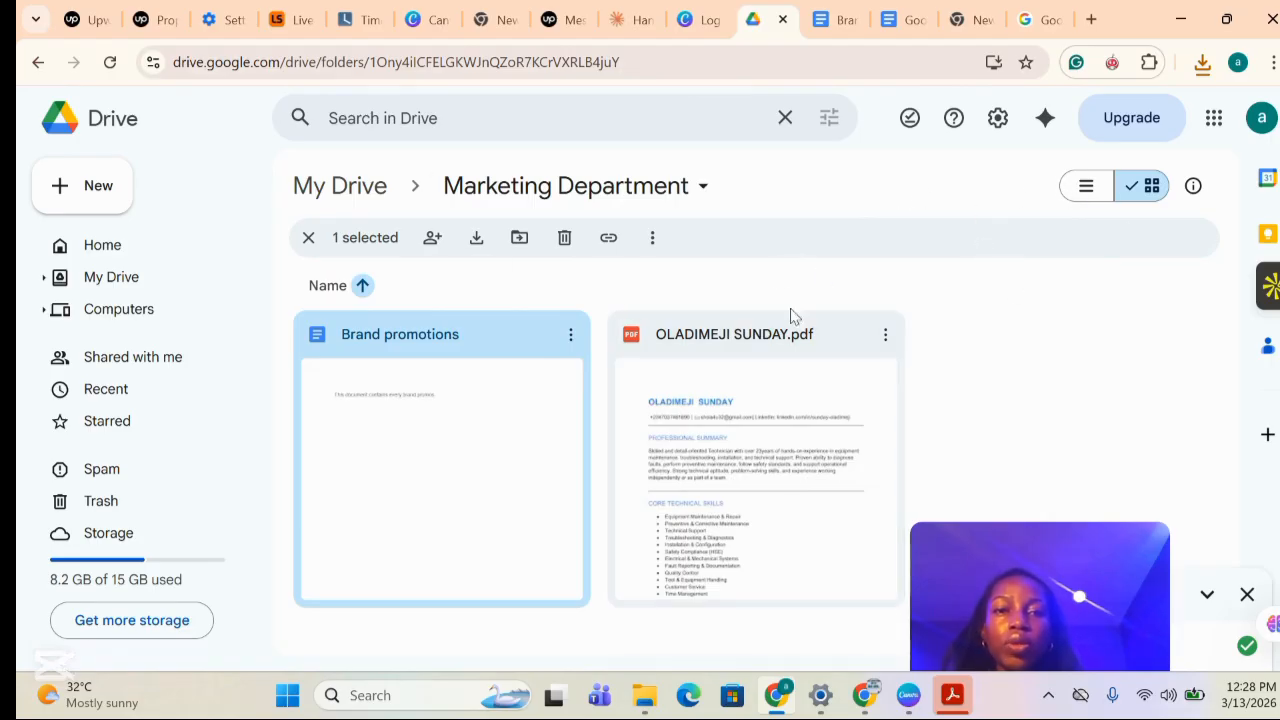
pyautogui.click(1089, 194)
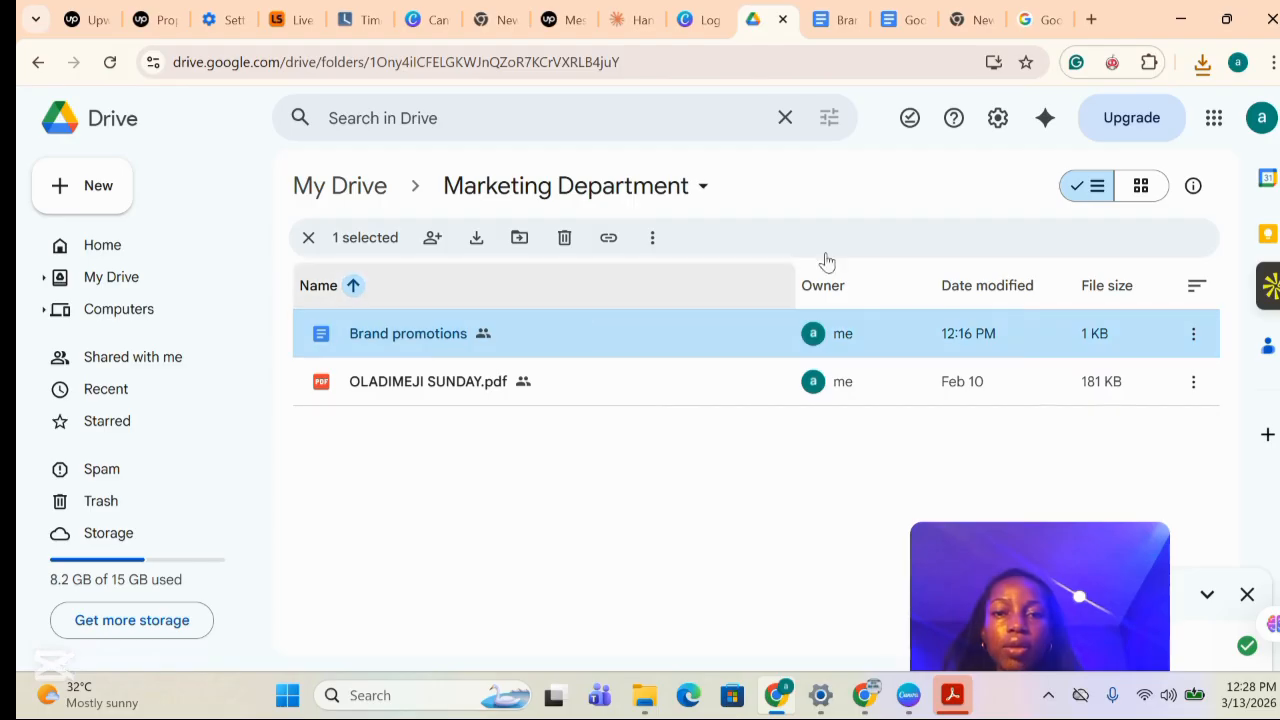
pyautogui.click(1143, 187)
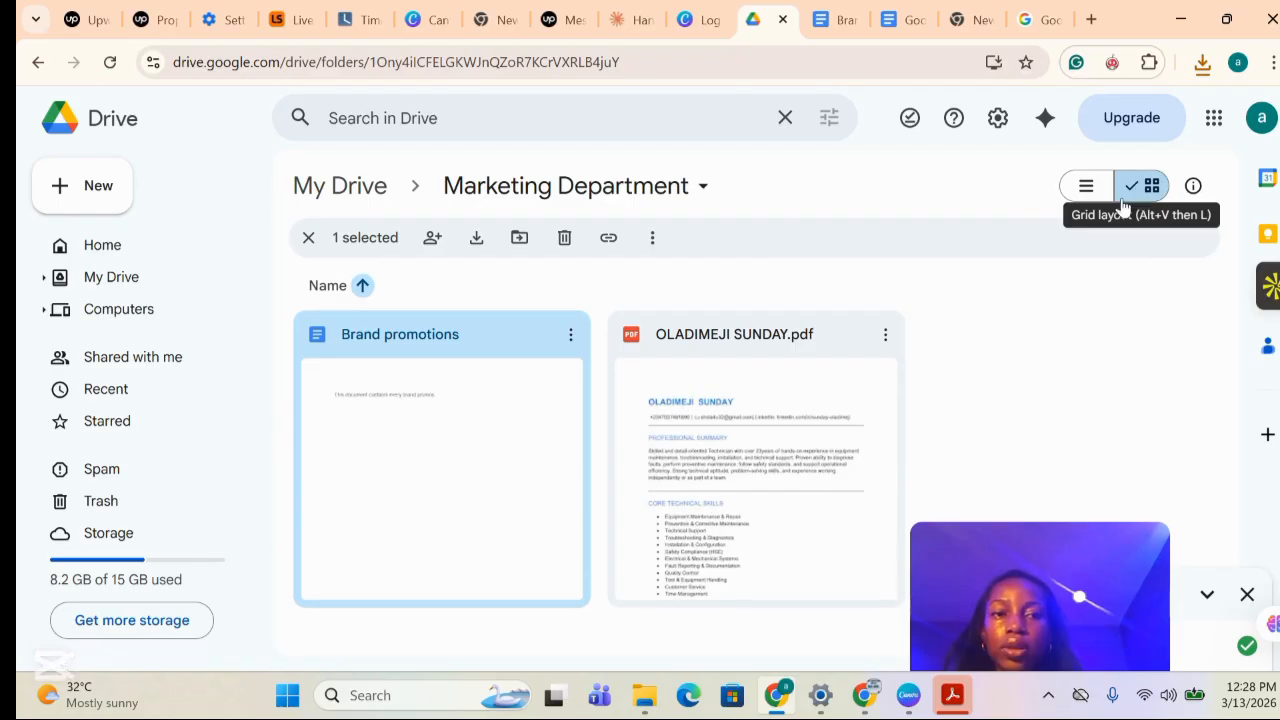
pyautogui.click(1090, 192)
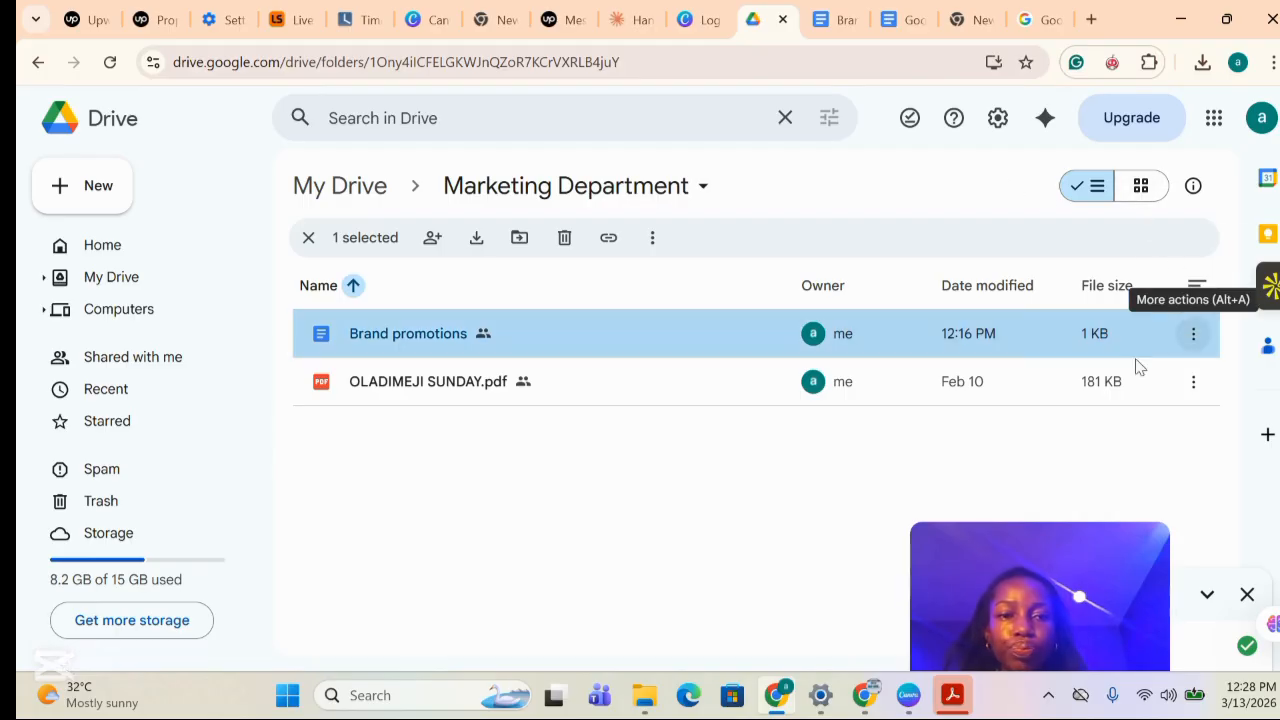
# Go to the Drive Home page and examine the search filters and the options for creating or uploading items.
pyautogui.click(85, 257)
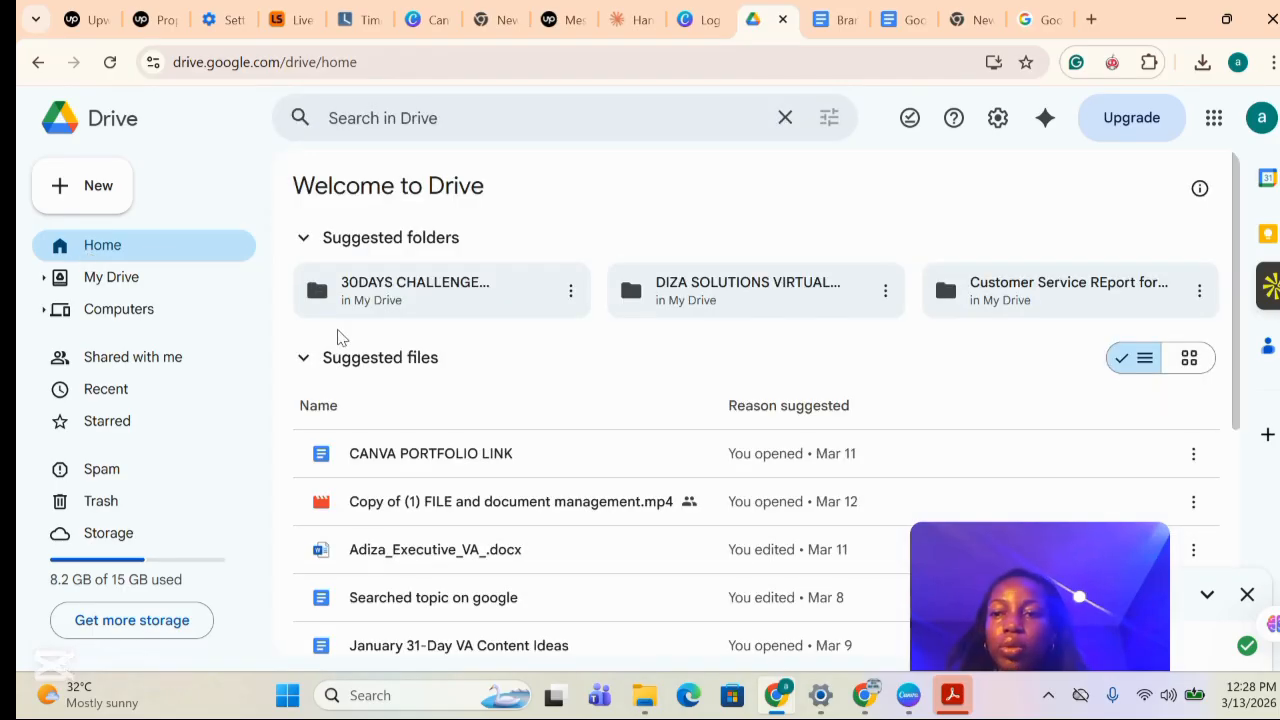
pyautogui.click(546, 118)
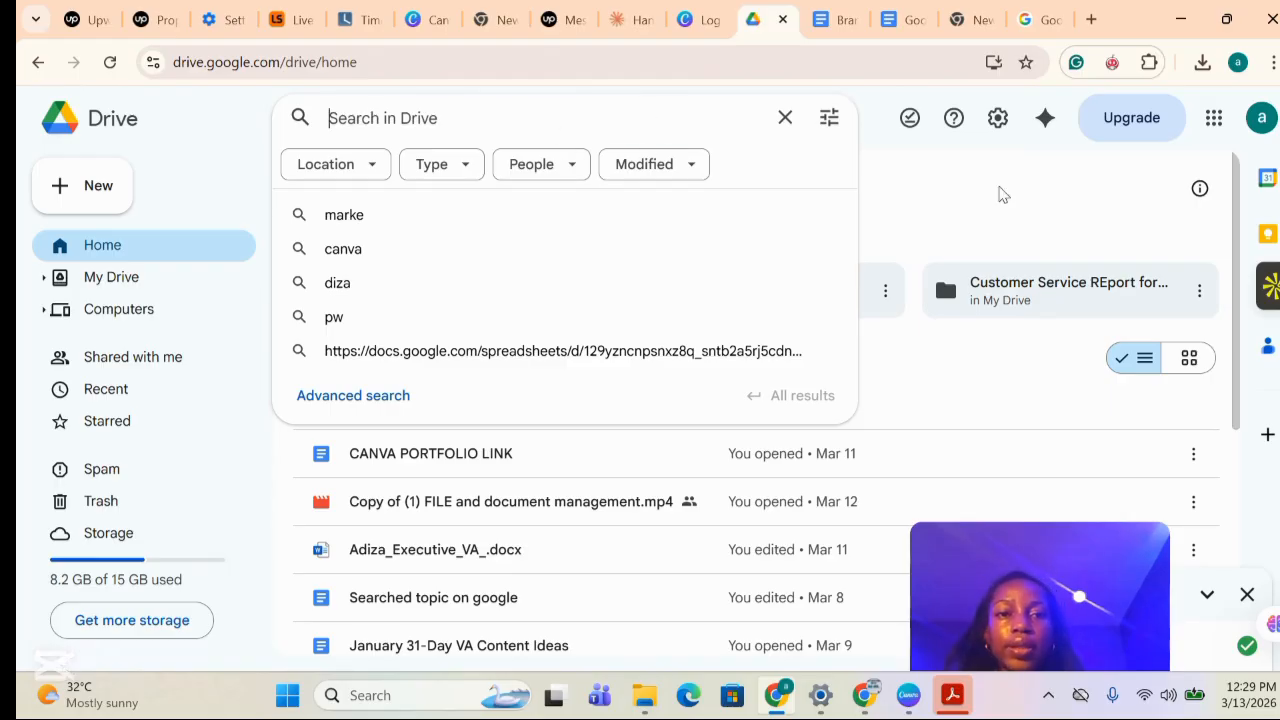
pyautogui.click(1018, 180)
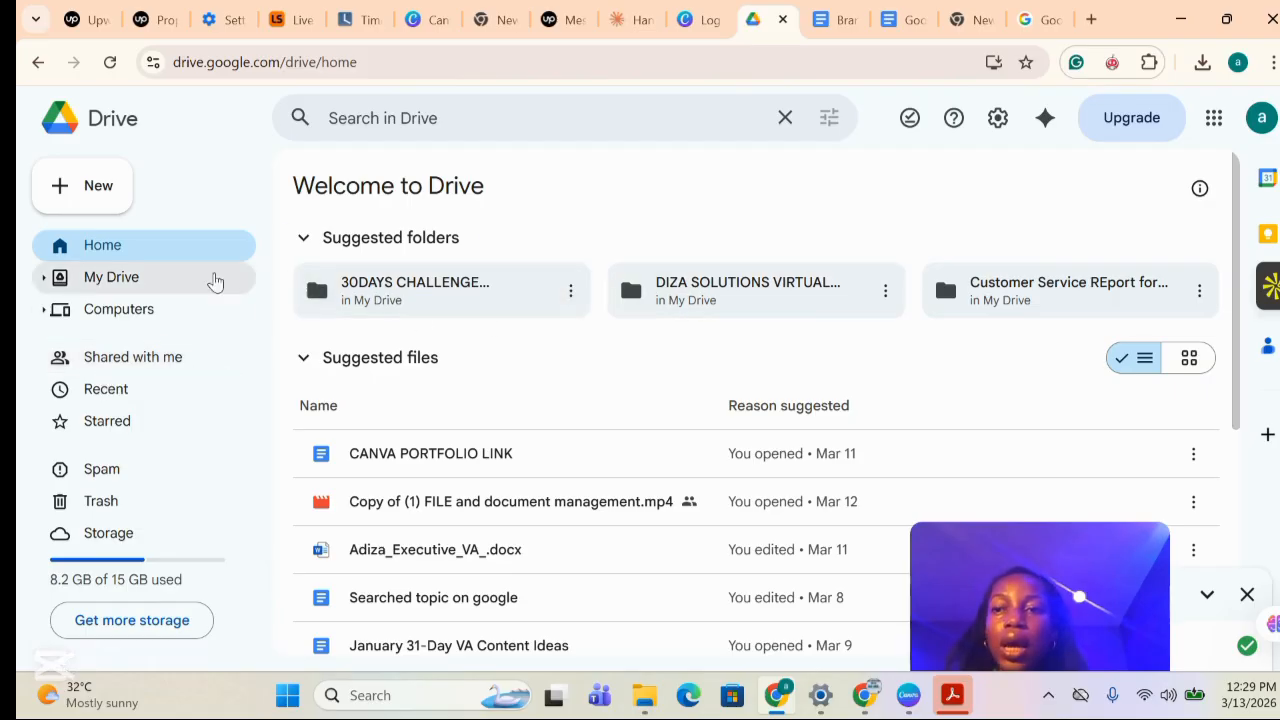
pyautogui.click(96, 203)
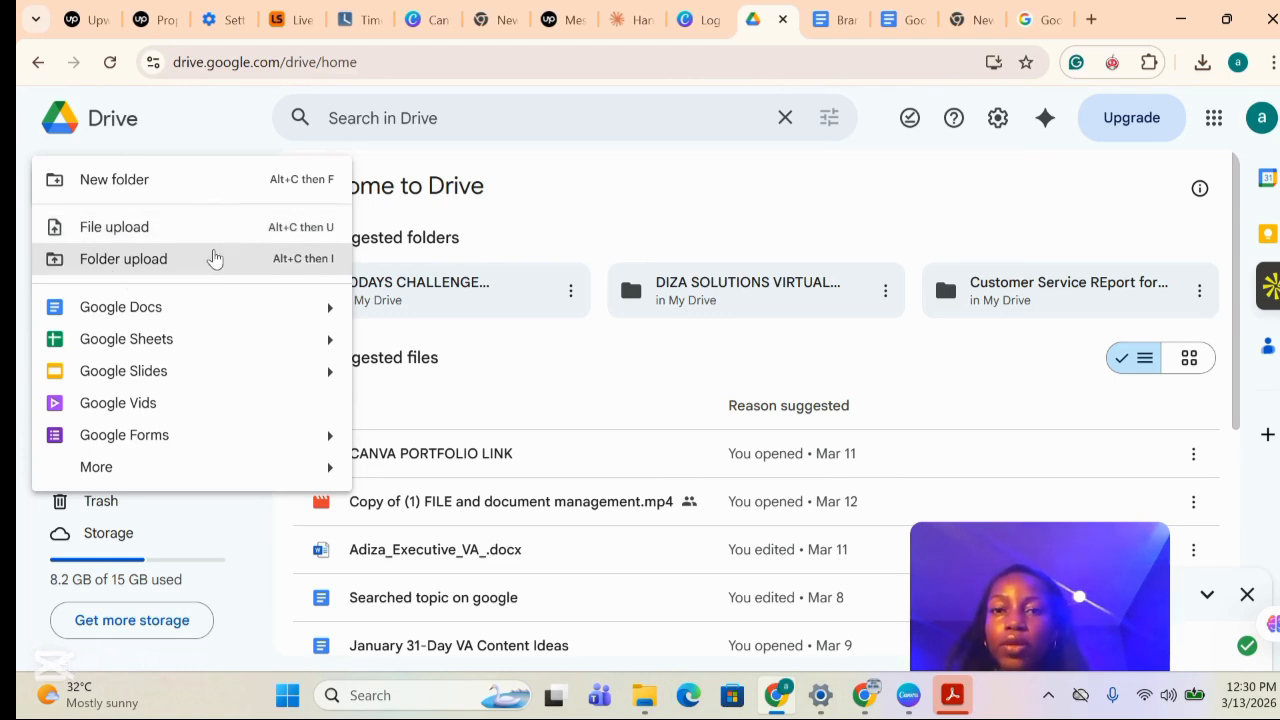
# Clear the way to the Windows desktop by minimizing the Chrome and File Explorer windows and closing the Brand promotions PDF in Acrobat.
pyautogui.click(1181, 19)
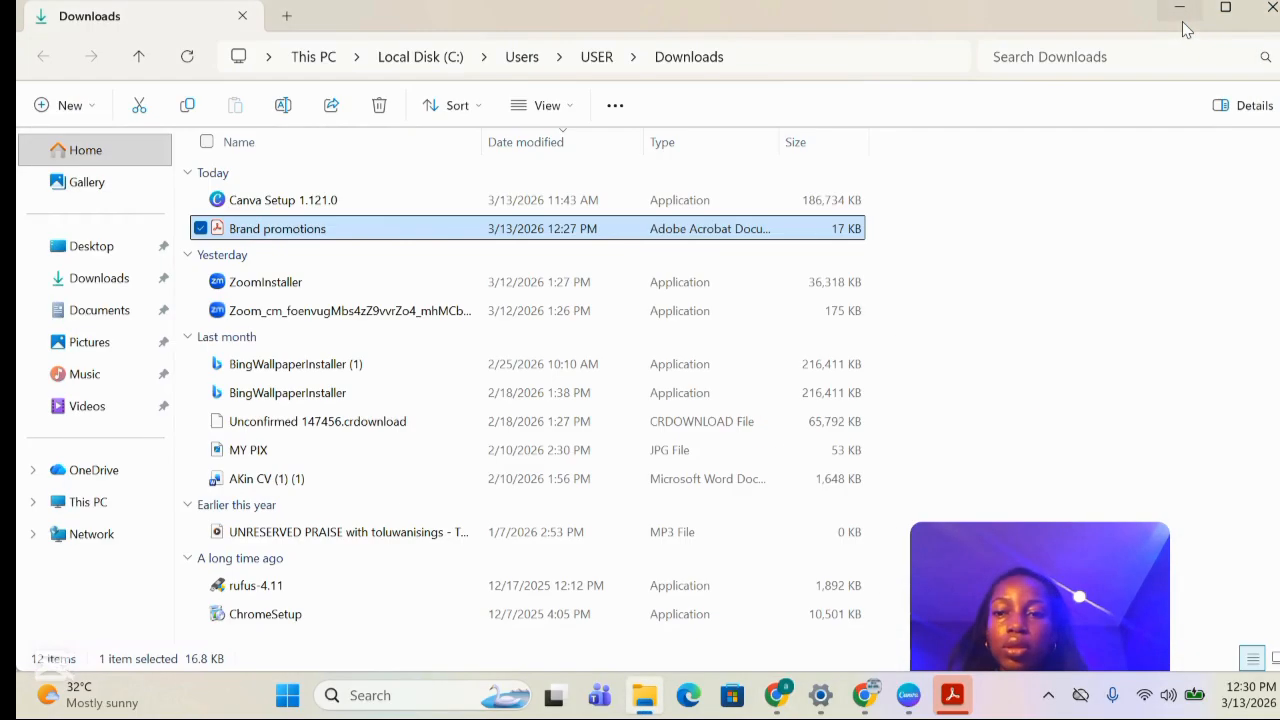
pyautogui.click(645, 704)
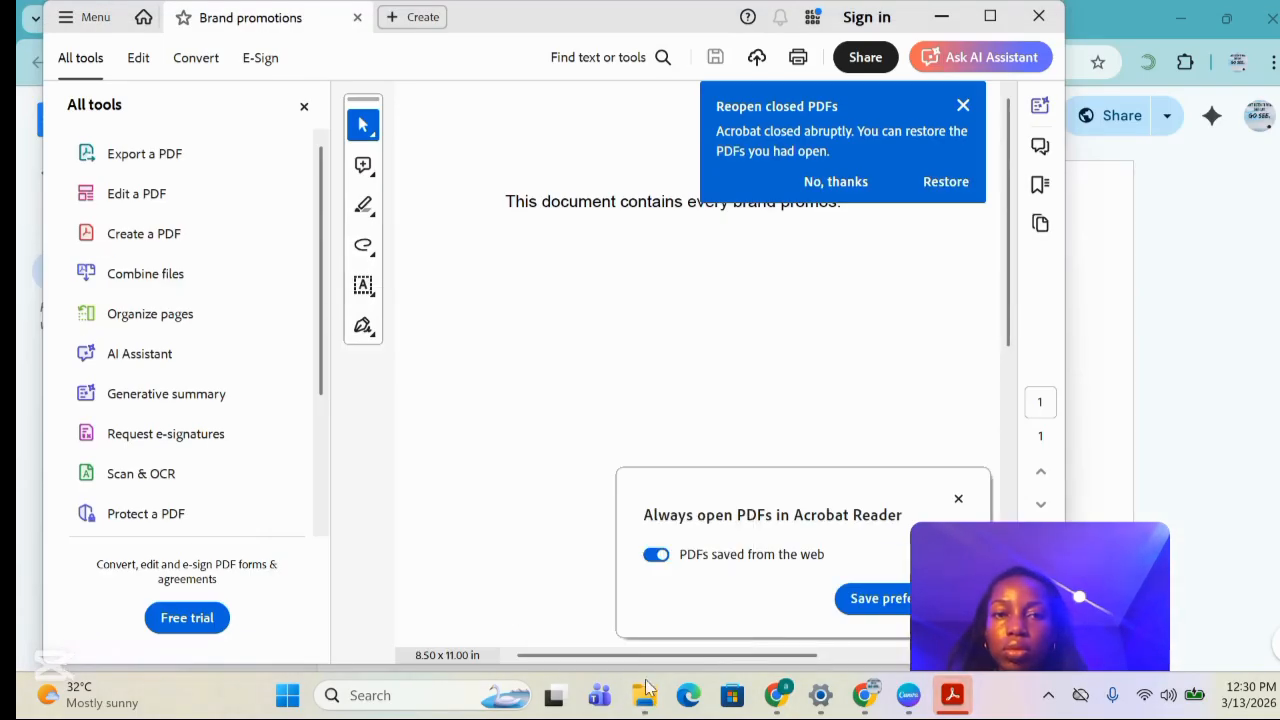
pyautogui.click(1040, 18)
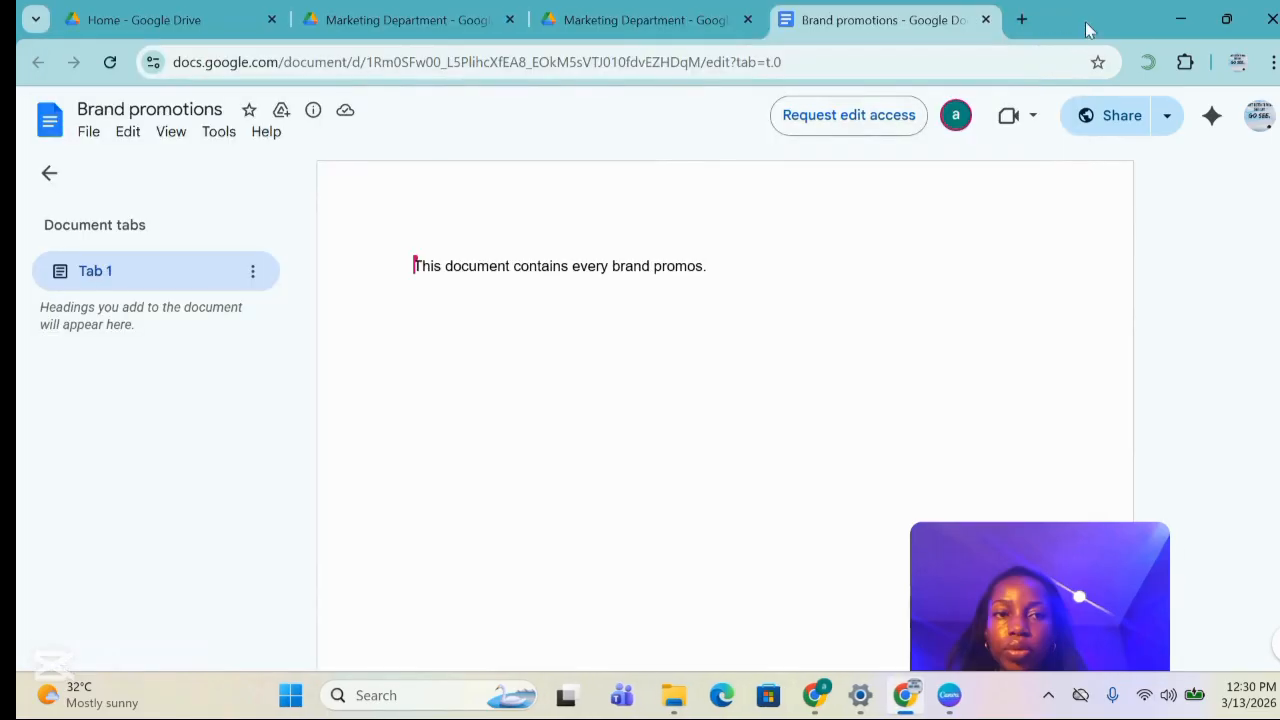
pyautogui.click(1179, 24)
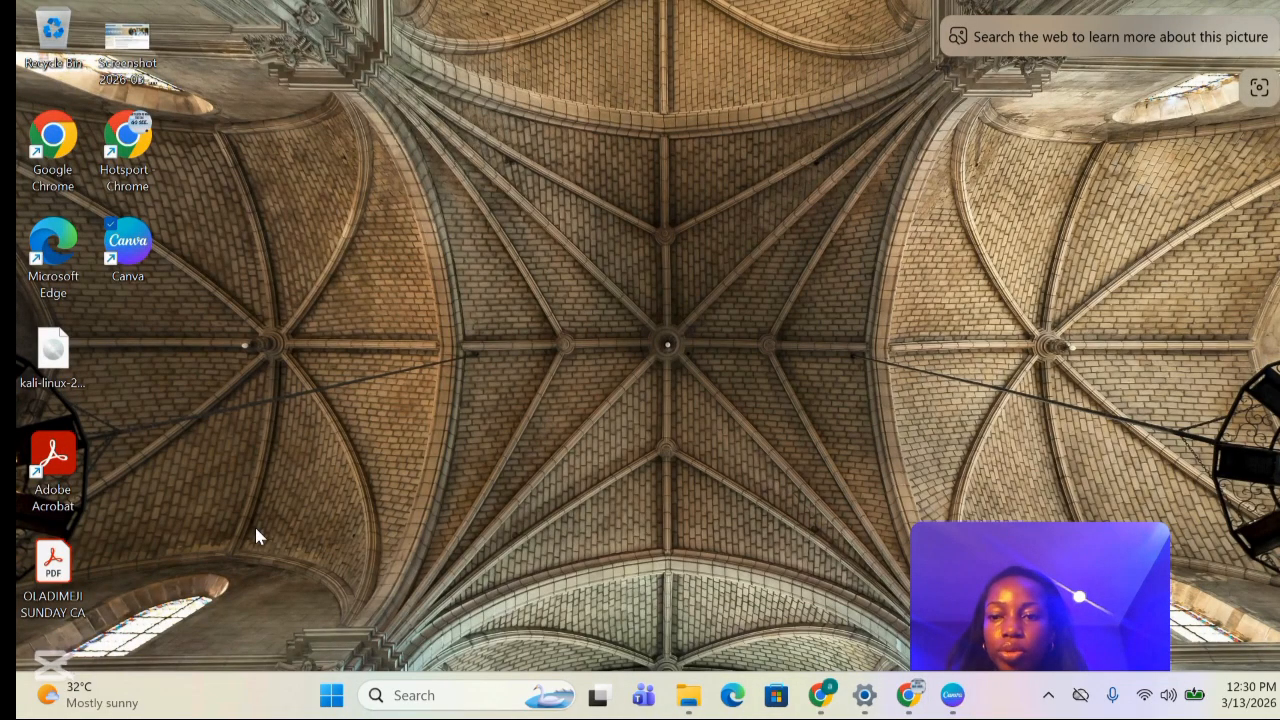
# Create a new folder named marketing on the Windows desktop.
pyautogui.rightClick(378, 556)
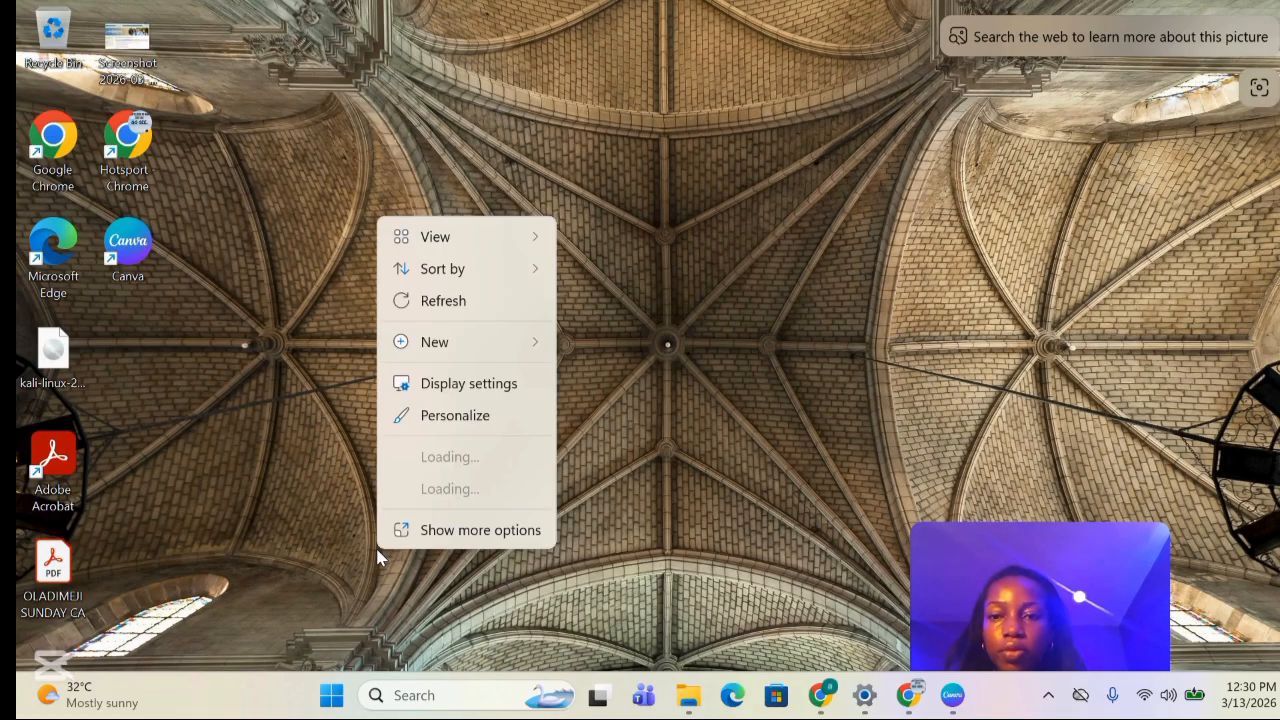
pyautogui.moveTo(476, 357)
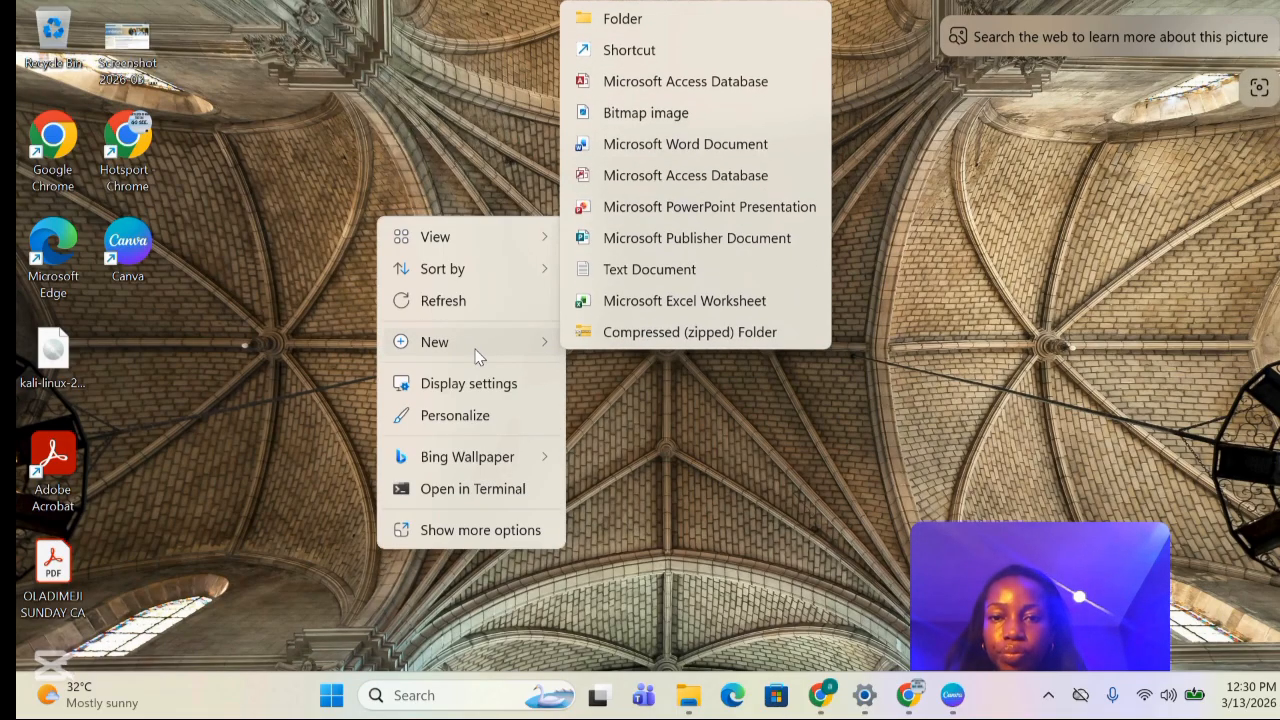
pyautogui.click(657, 26)
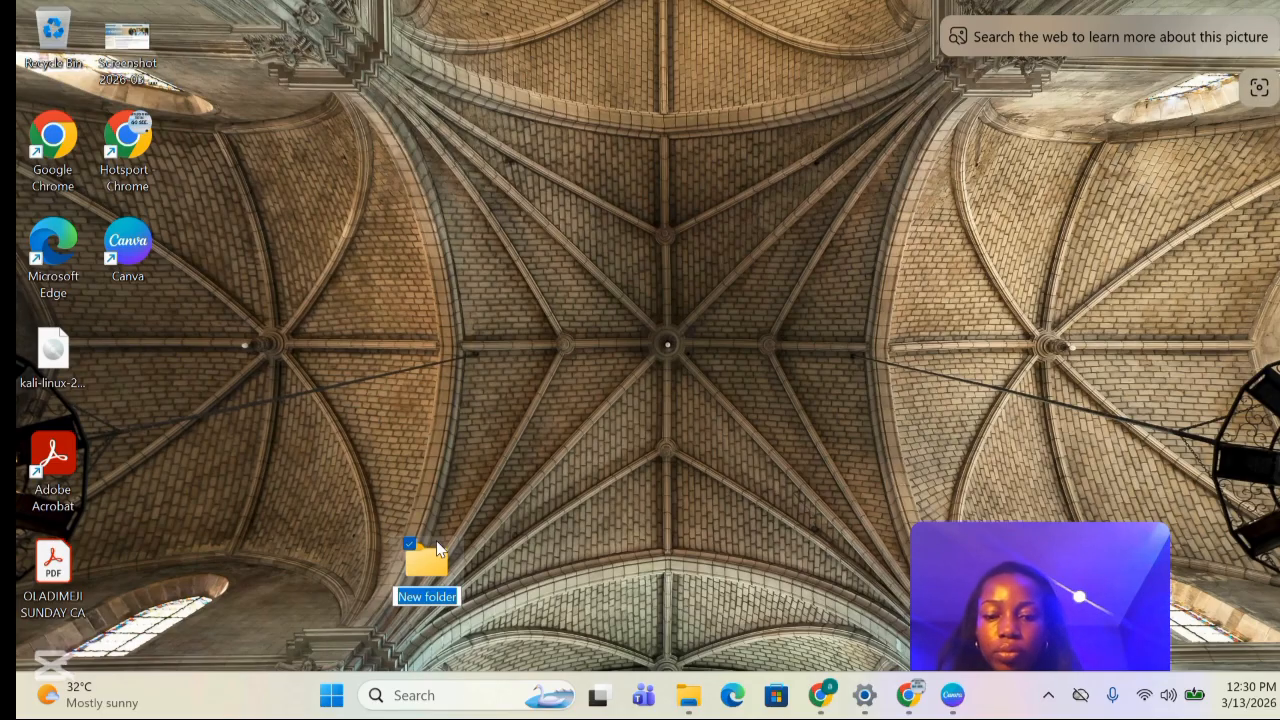
pyautogui.write('marketing')
pyautogui.press('Return')
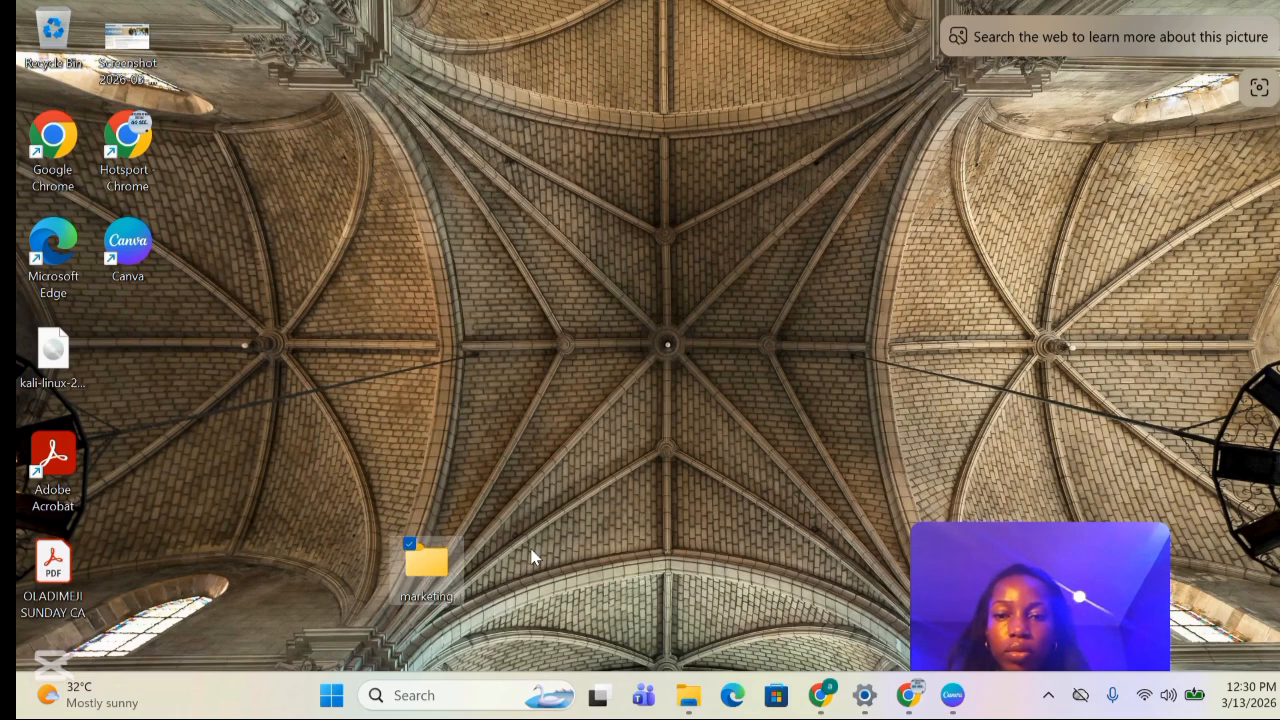
pyautogui.doubleClick(531, 557)
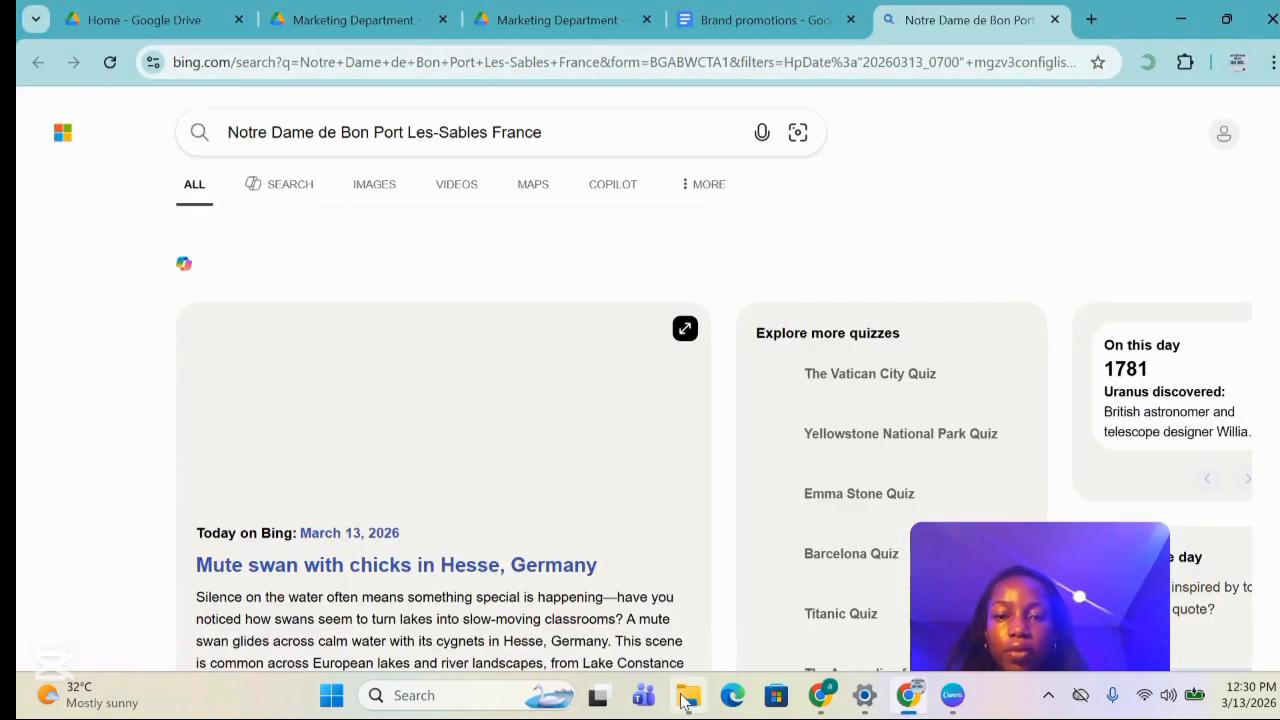
# Move the PDF document on the Windows desktop into the marketing folder and reposition that folder slightly higher on the desktop.
pyautogui.click(1181, 20)
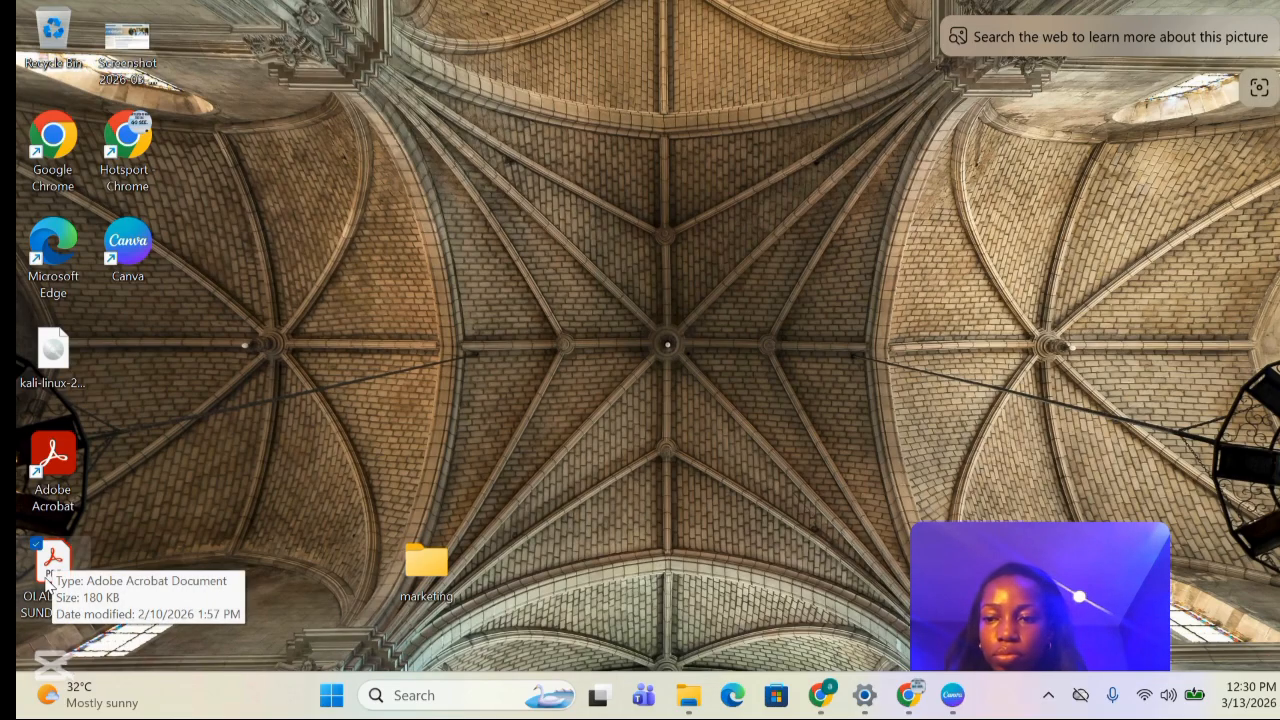
pyautogui.moveTo(48, 580); pyautogui.dragTo(417, 568)
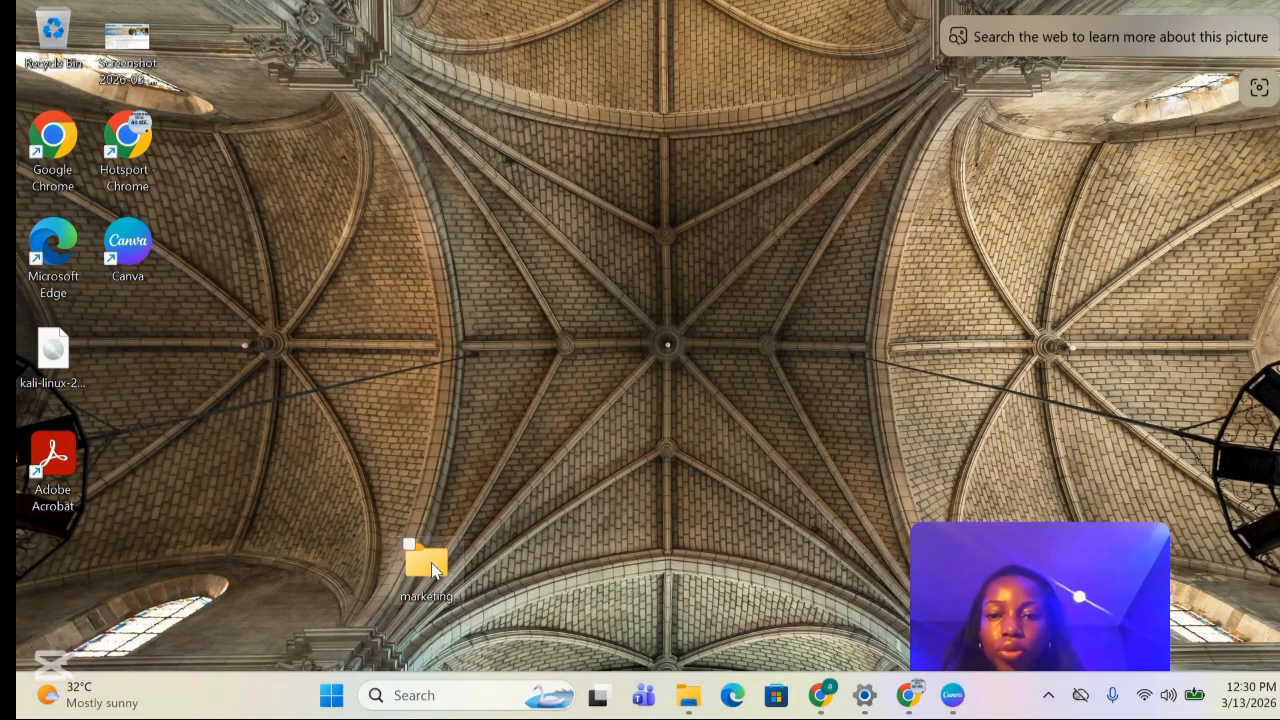
pyautogui.moveTo(426, 553); pyautogui.dragTo(425, 446)
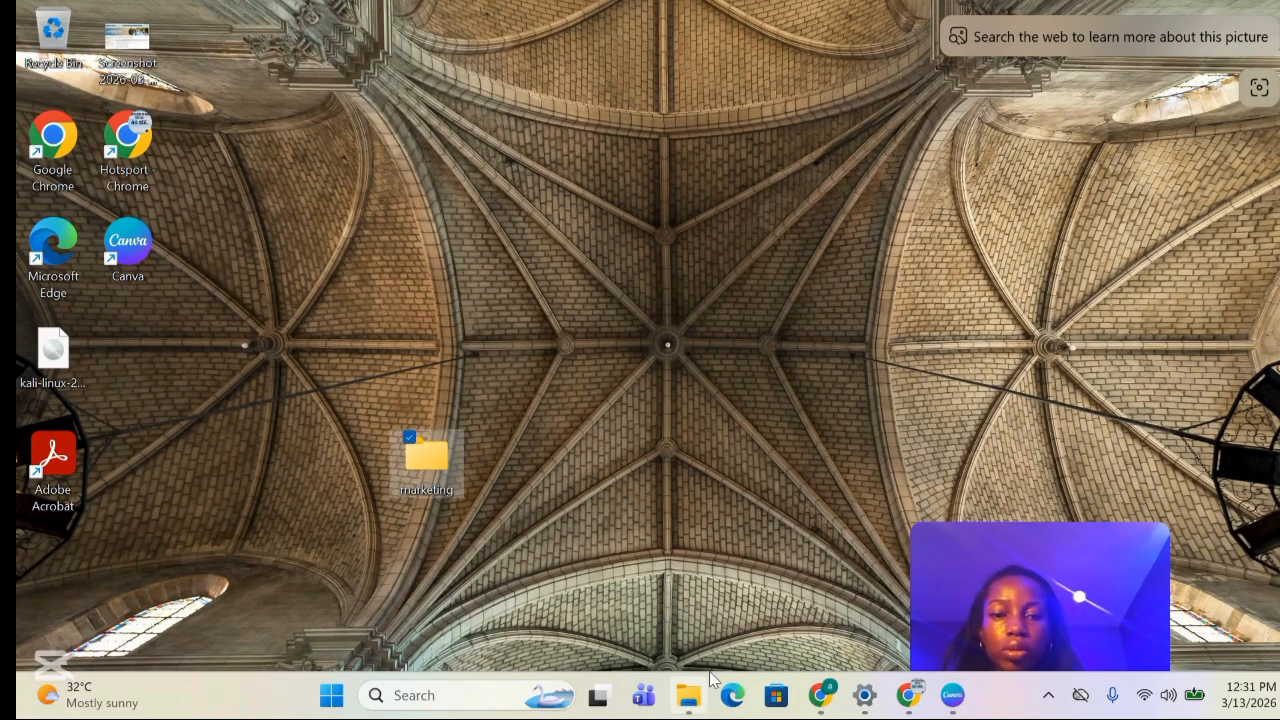
# Review Drive's creation and upload options in Chrome, and check the contents of the marketing folder on the desktop.
pyautogui.click(821, 696)
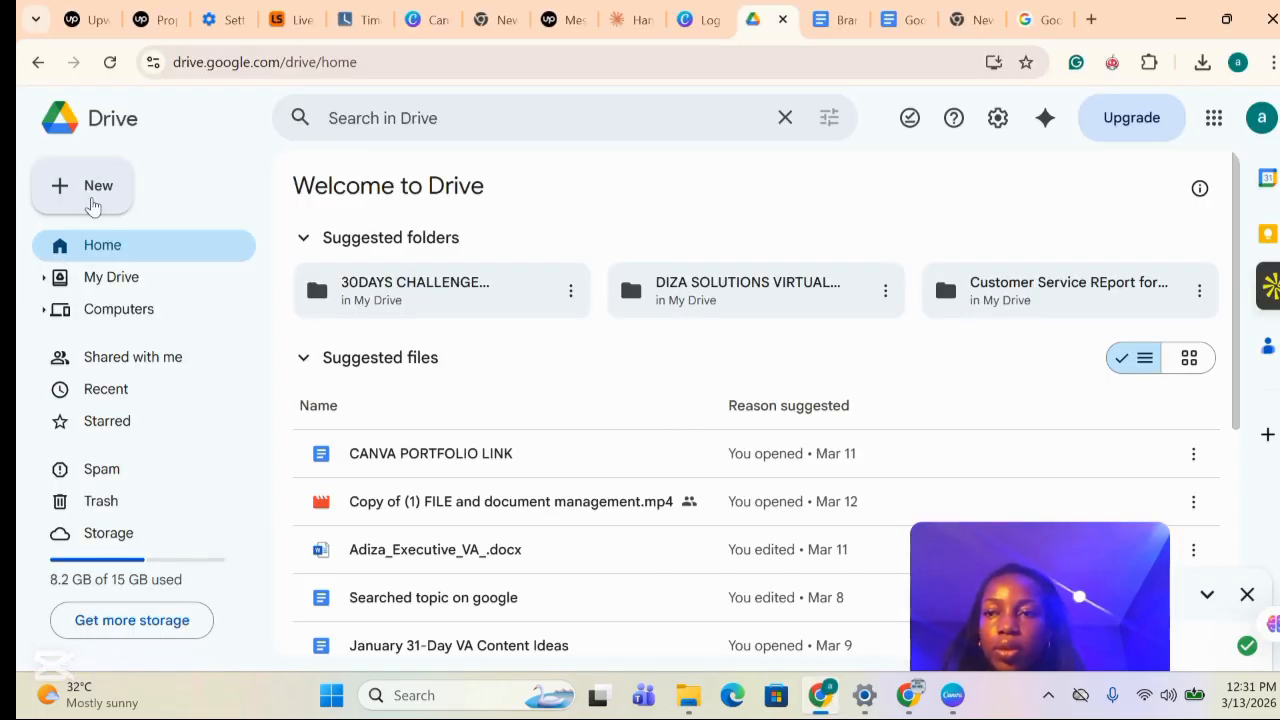
pyautogui.click(91, 203)
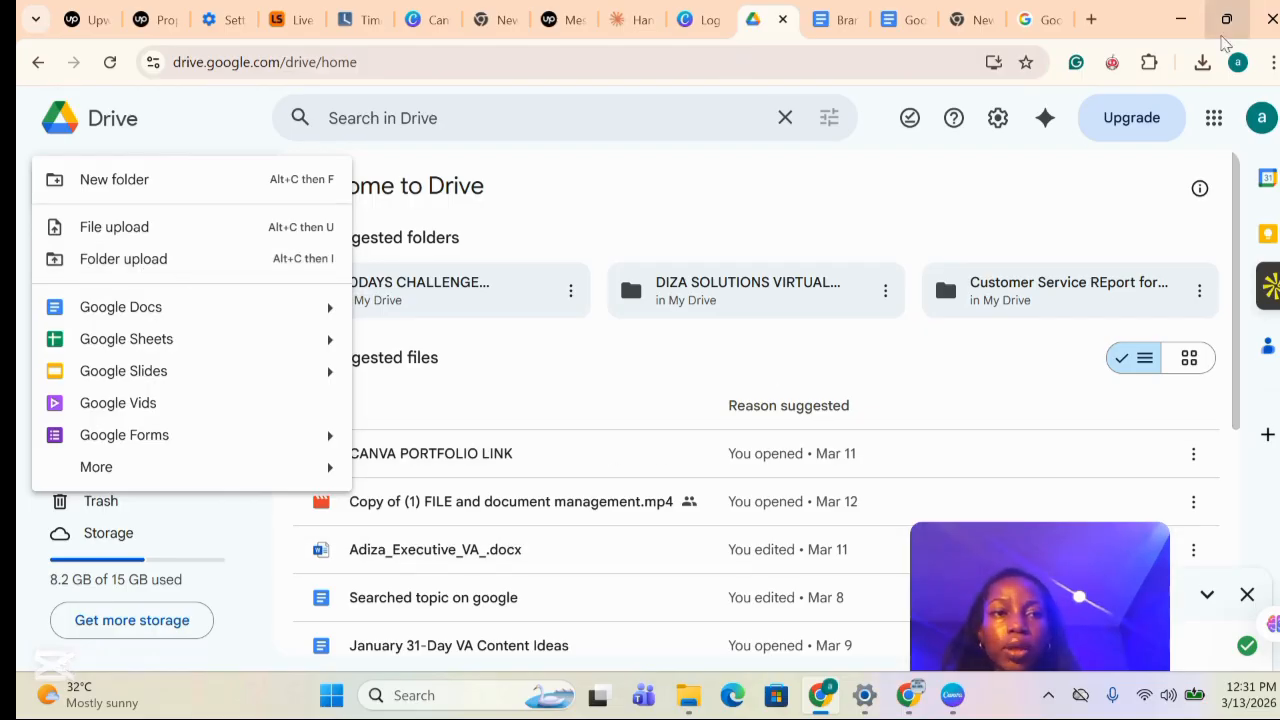
pyautogui.click(1180, 19)
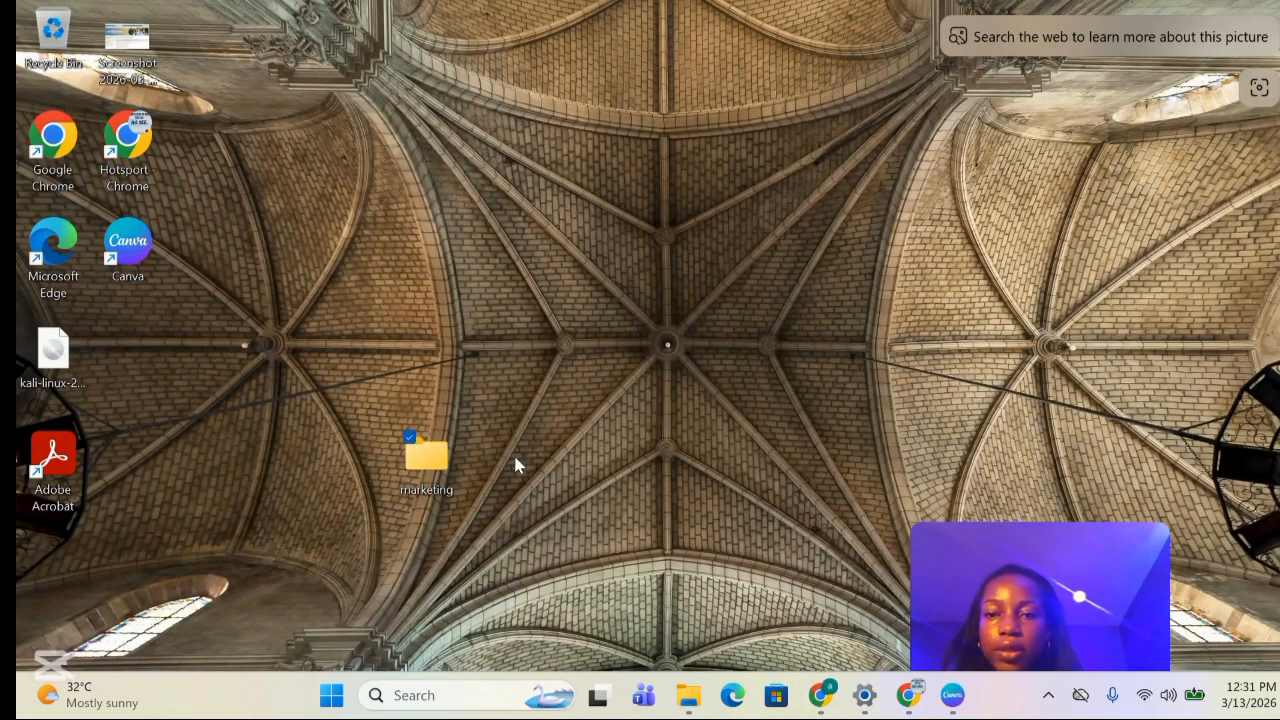
pyautogui.doubleClick(435, 487)
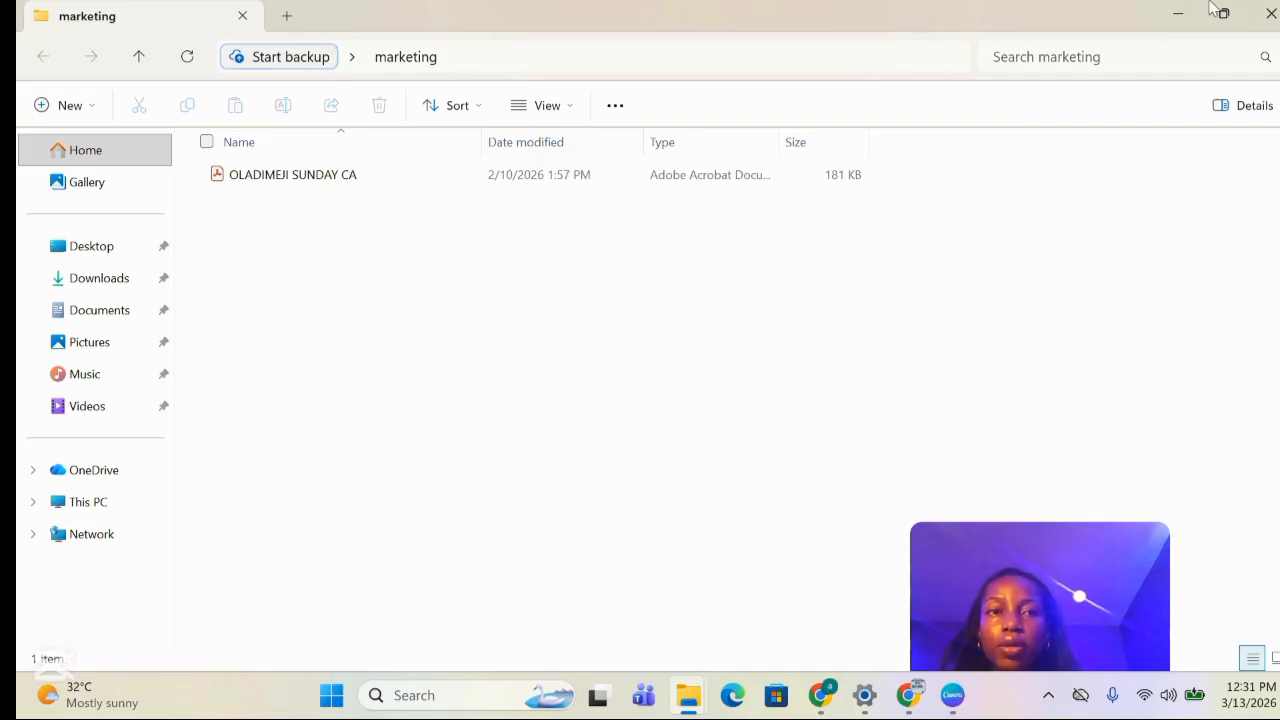
pyautogui.click(1266, 14)
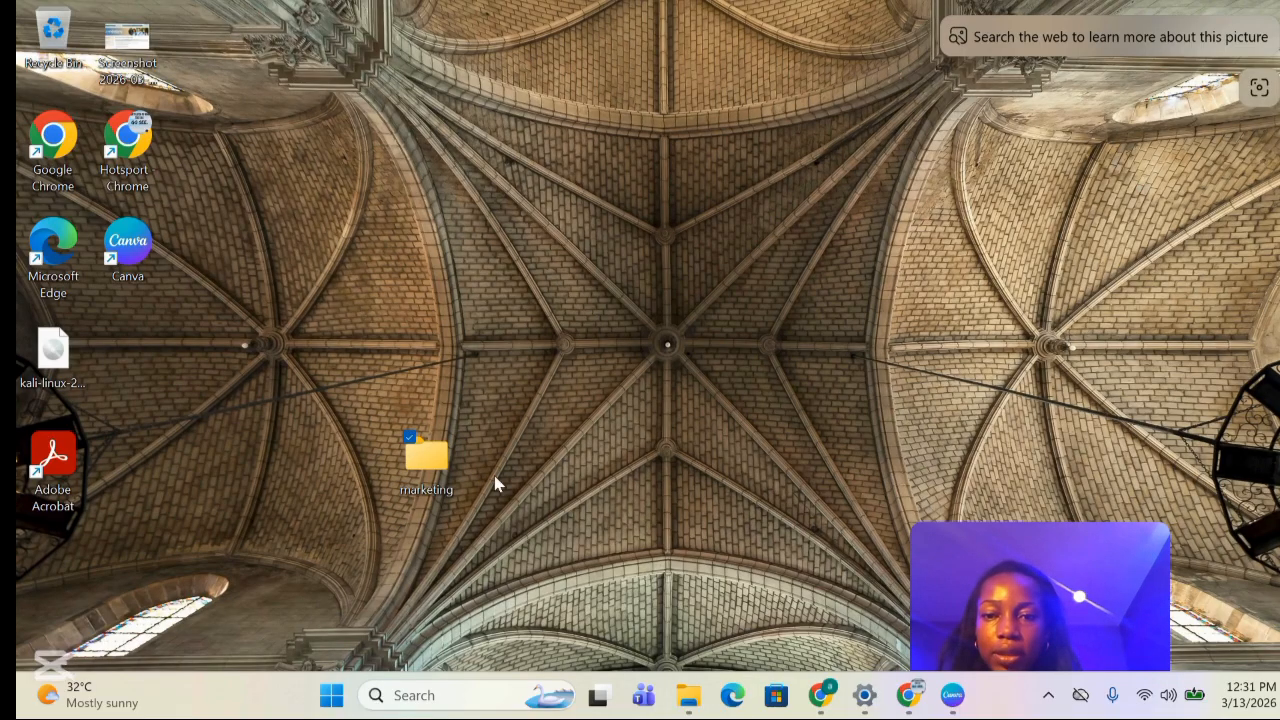
# Return to Drive in Chrome and upload the Camera Roll folder from the computer's Pictures folder, approving the transfer of its files.
pyautogui.click(820, 695)
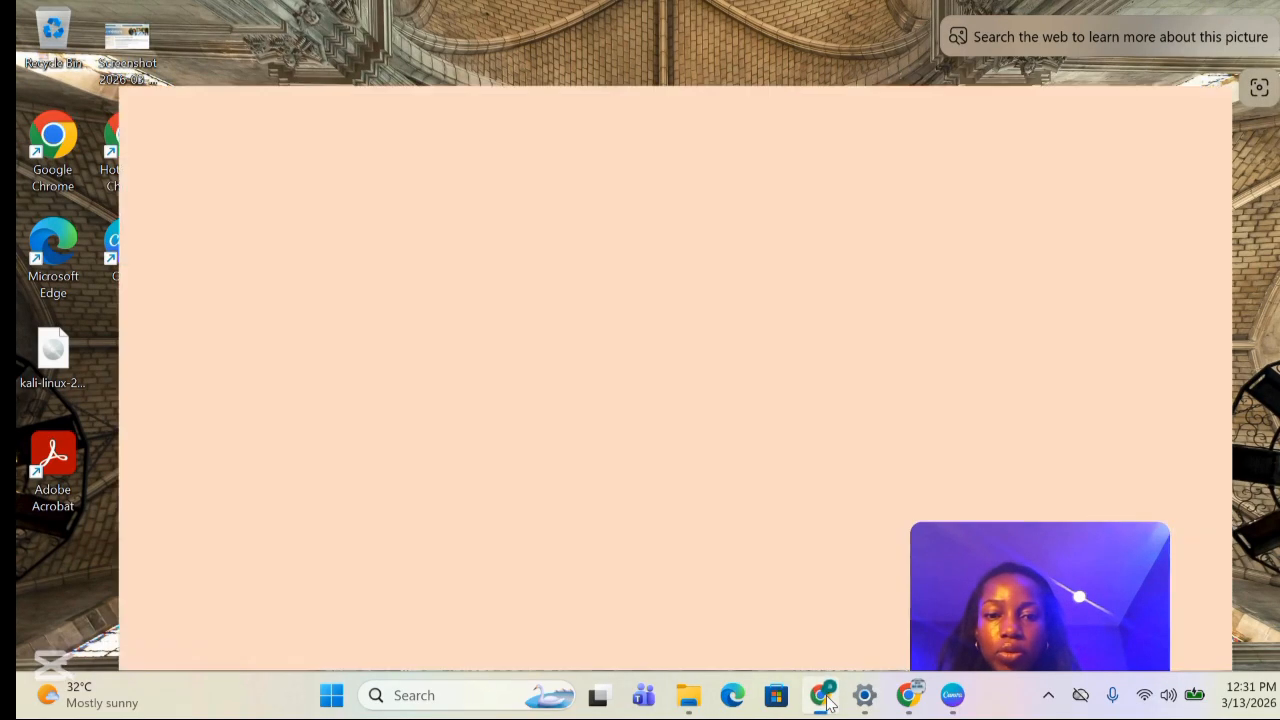
pyautogui.click(46, 196)
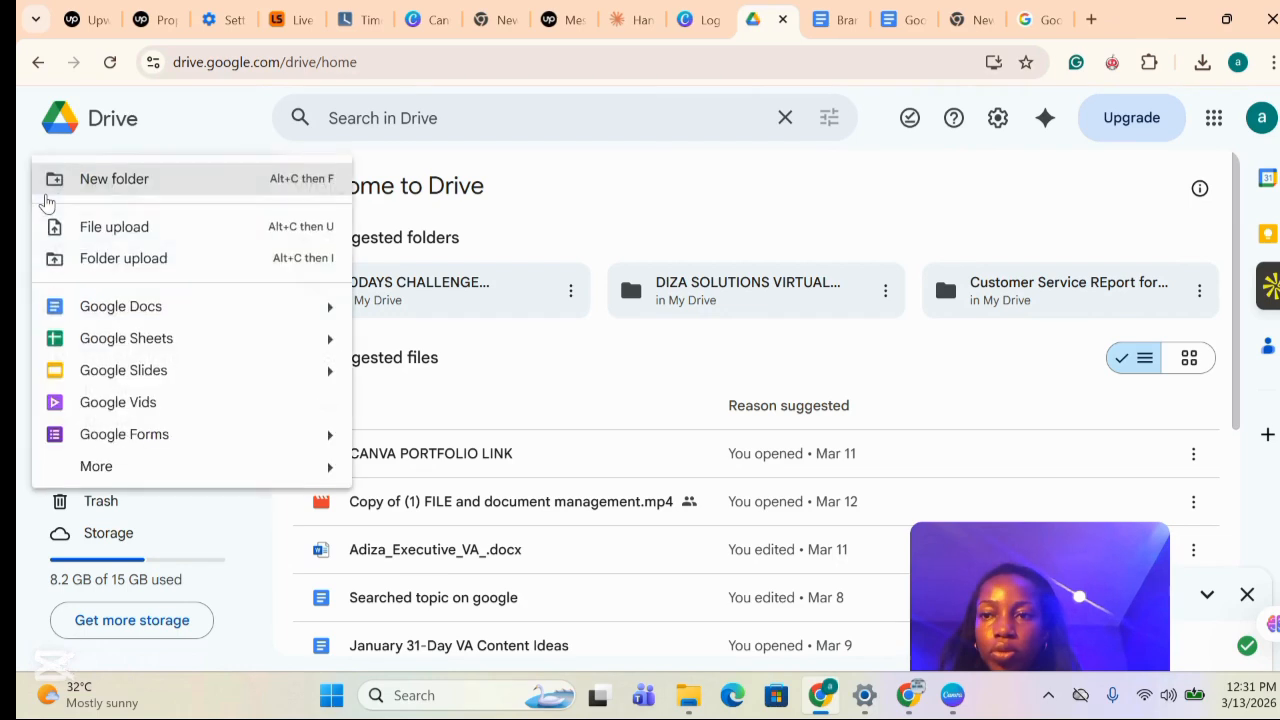
pyautogui.click(145, 263)
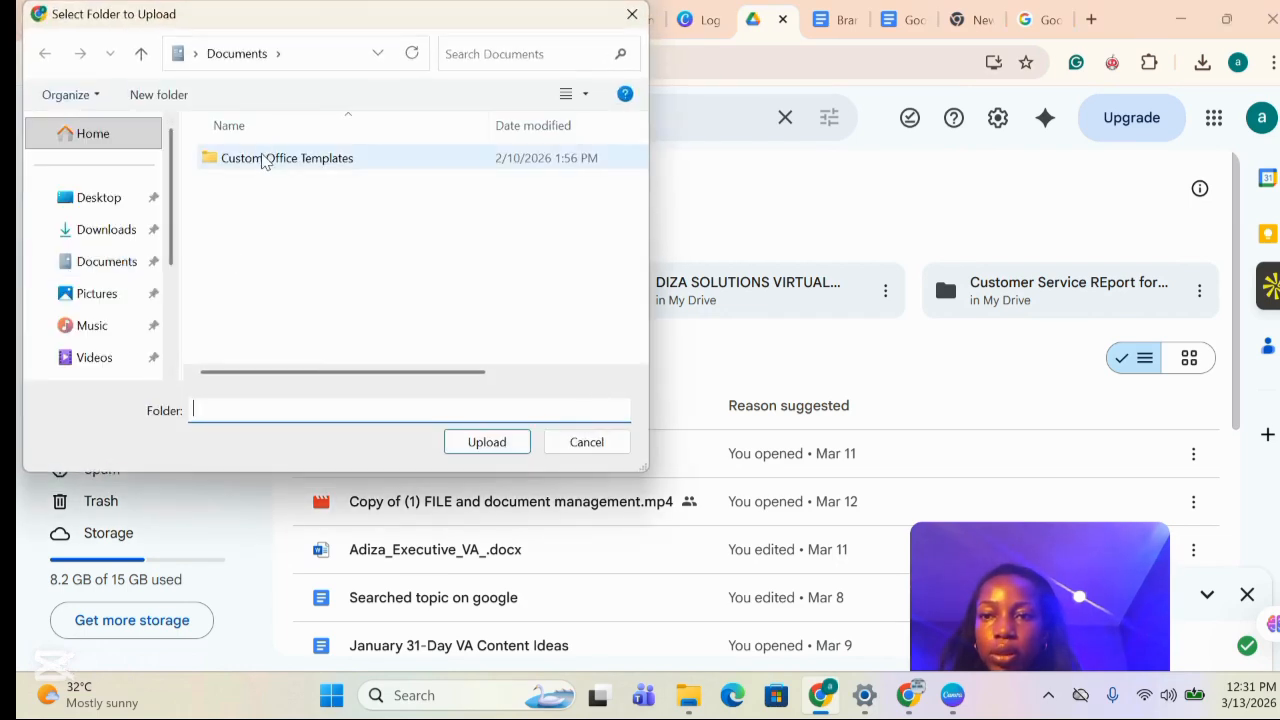
pyautogui.doubleClick(263, 157)
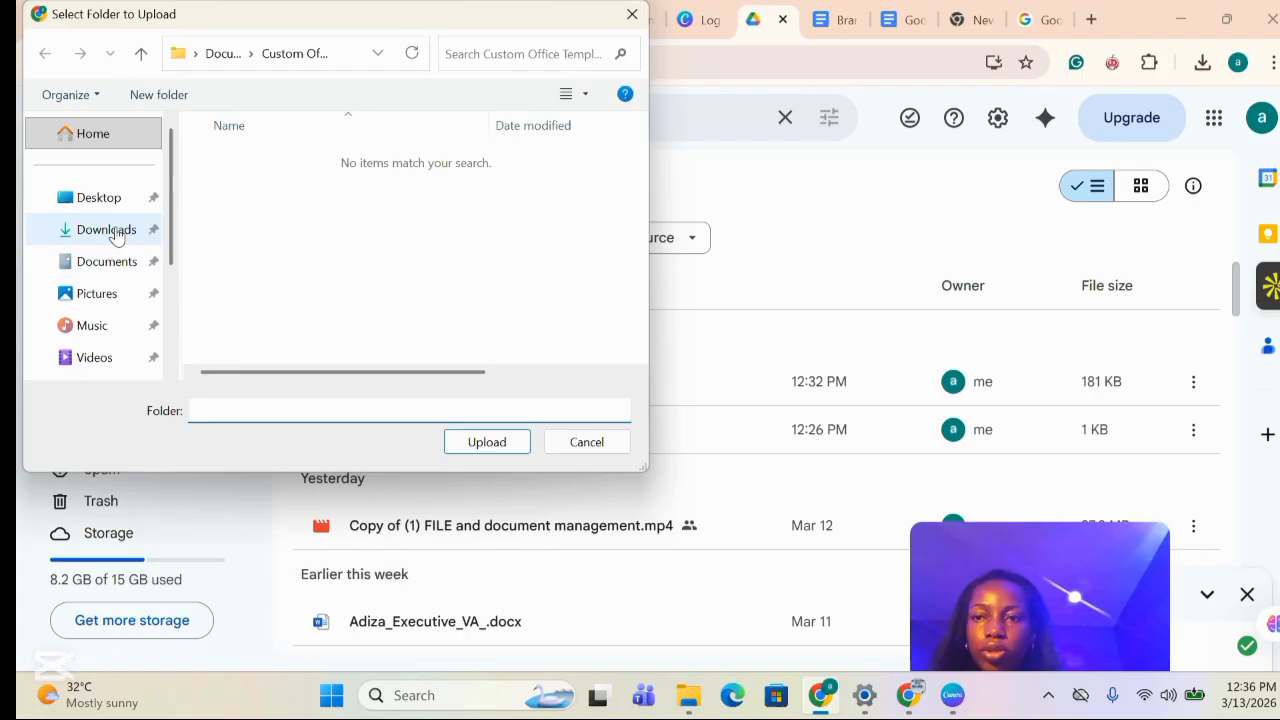
pyautogui.click(116, 234)
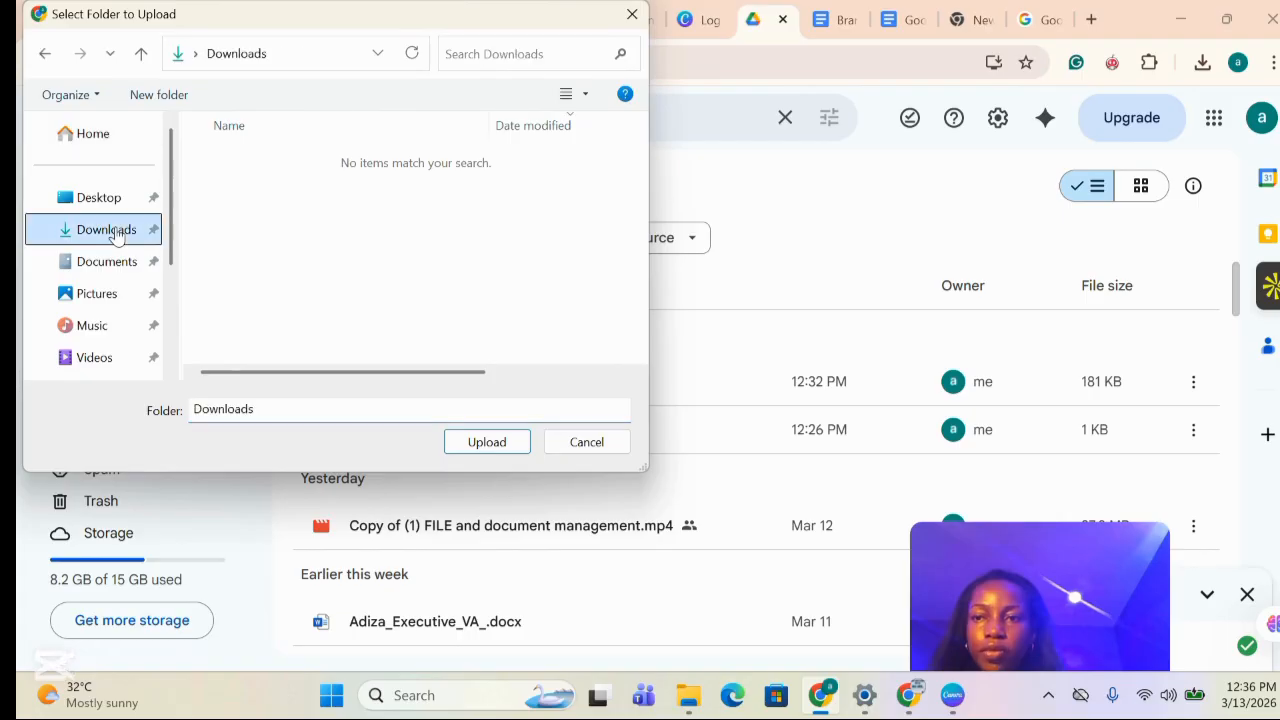
pyautogui.click(125, 296)
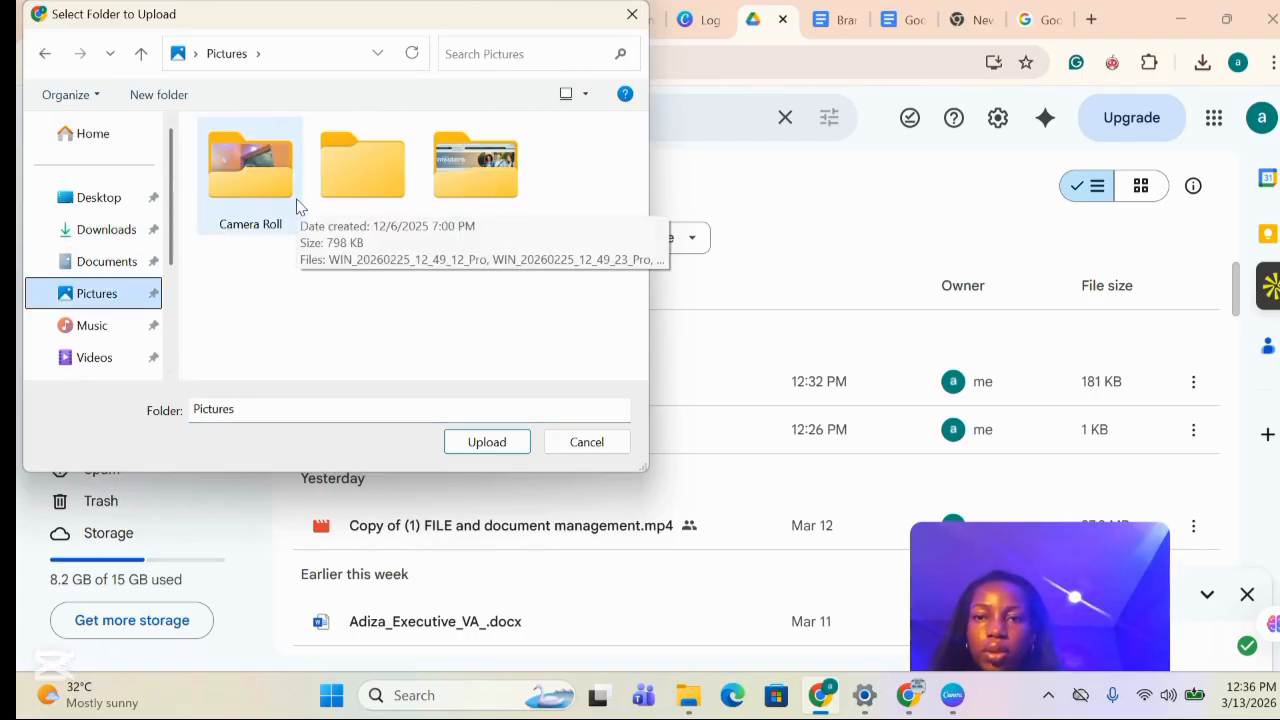
pyautogui.click(265, 188)
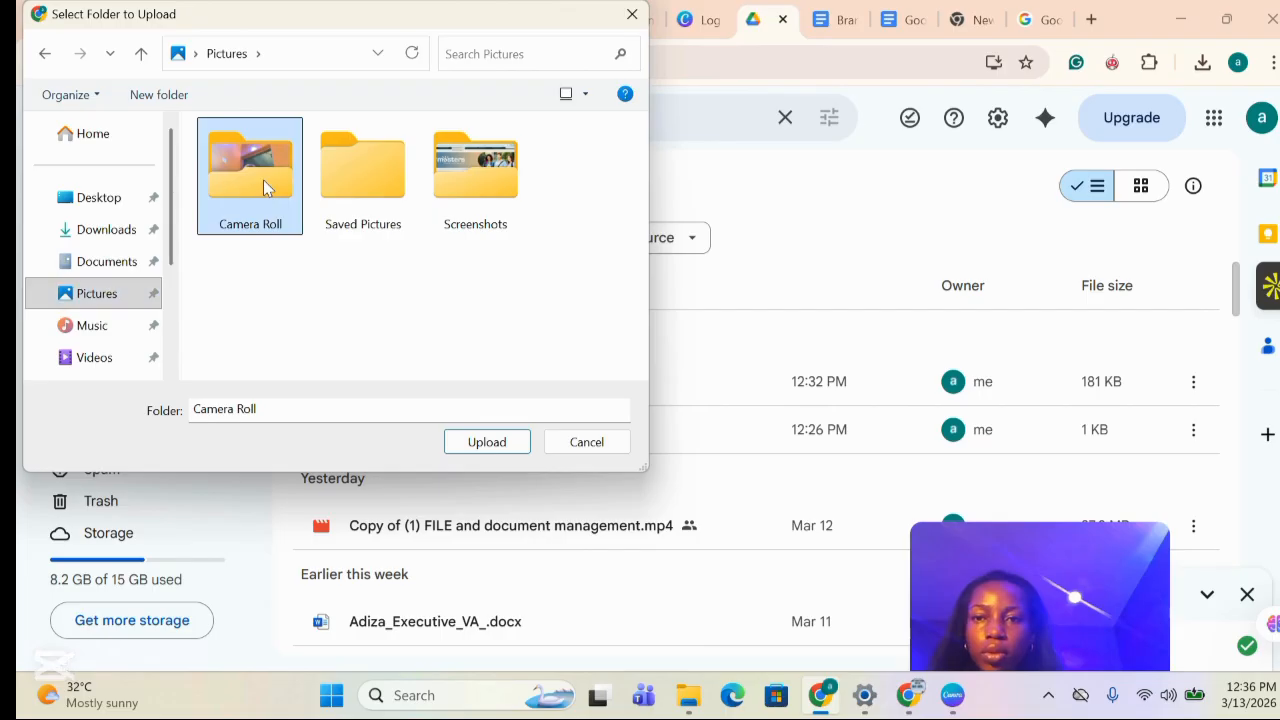
pyautogui.click(499, 440)
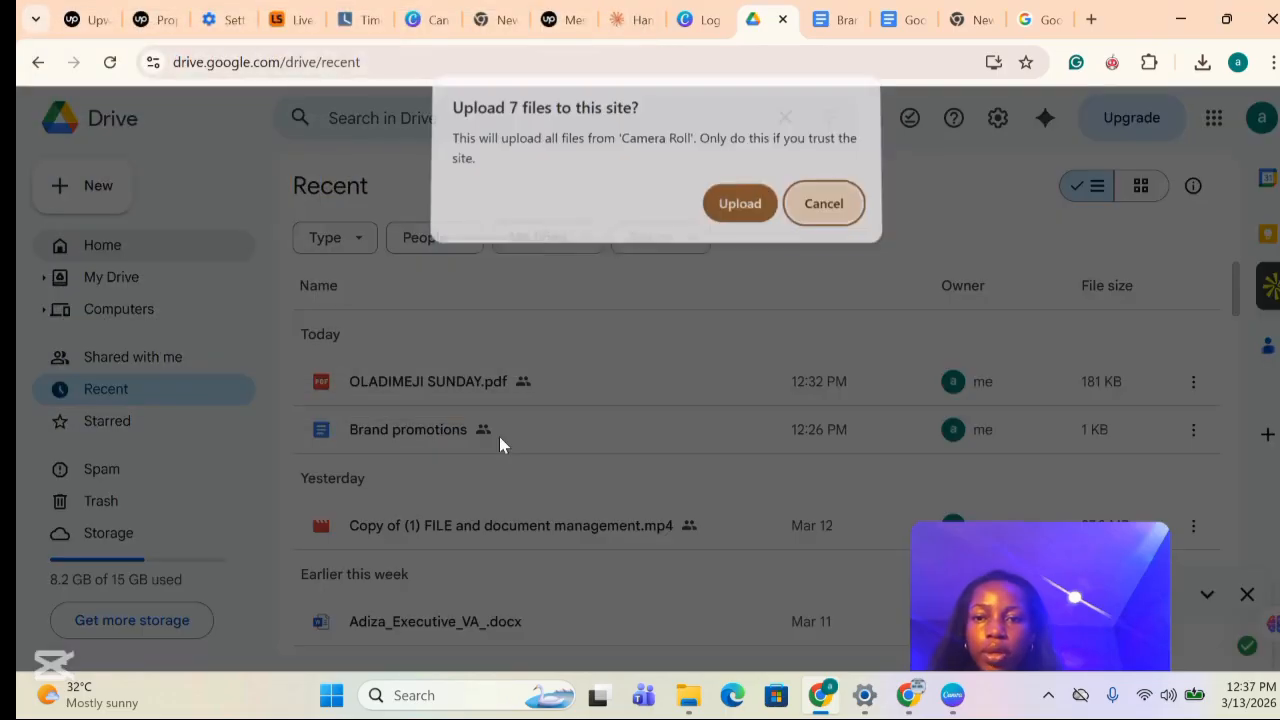
pyautogui.click(740, 210)
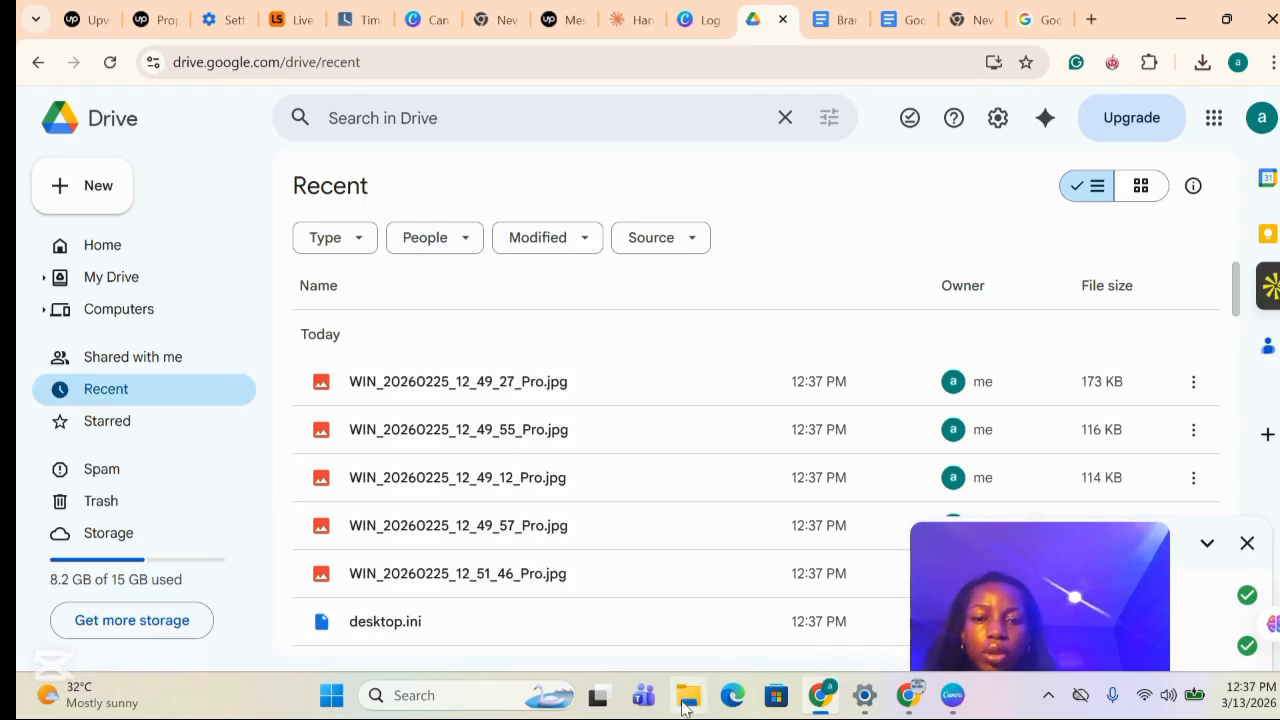
# Switch to File Explorer and locate the original Camera Roll folder inside Pictures.
pyautogui.moveTo(685, 705)
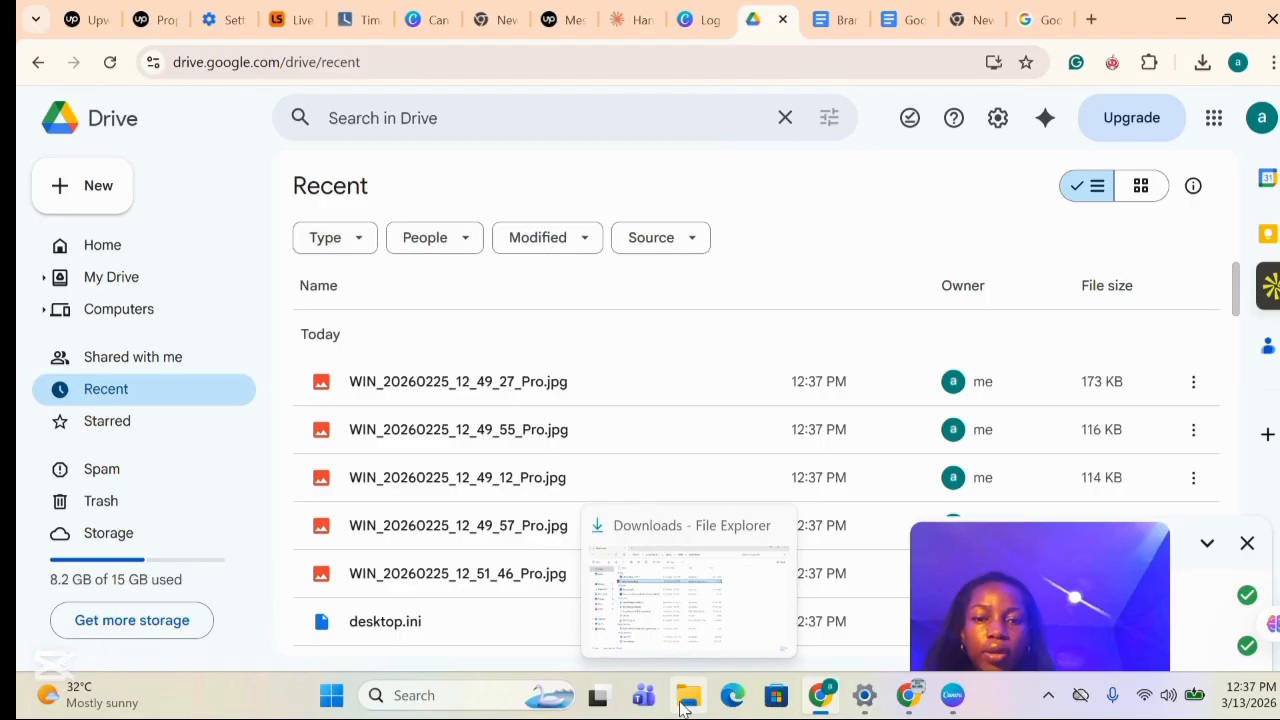
pyautogui.click(688, 705)
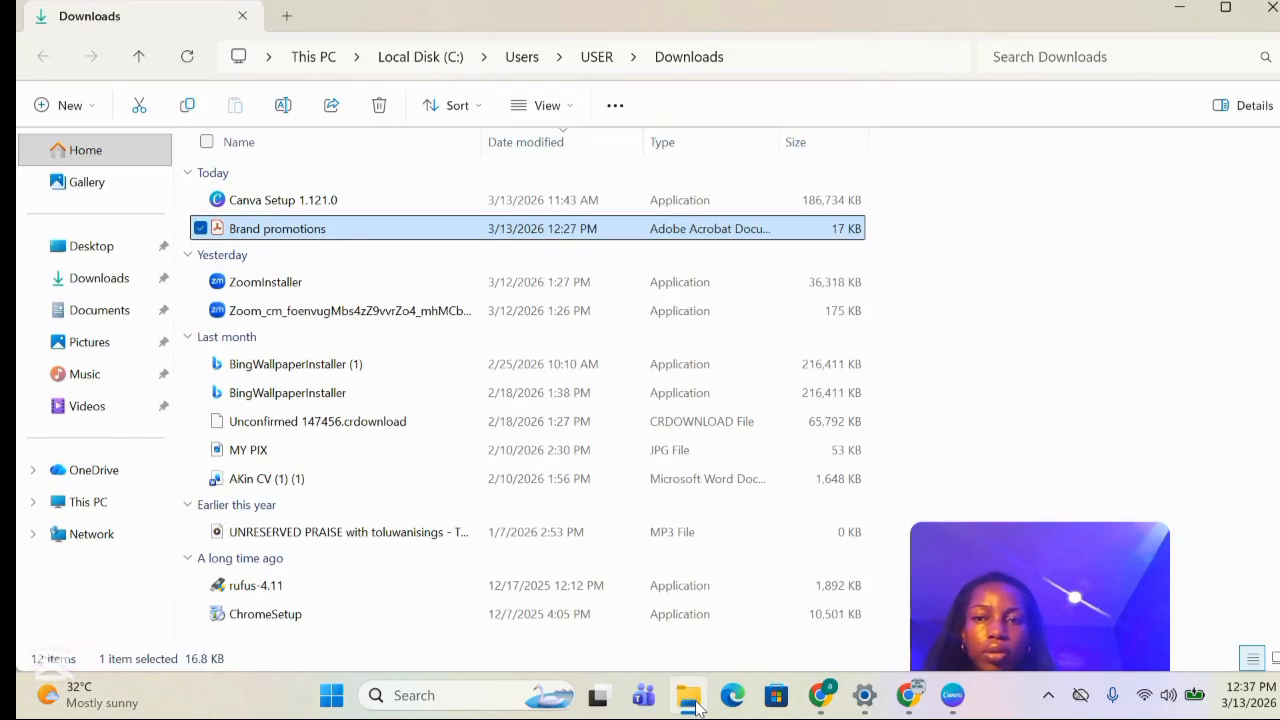
pyautogui.click(90, 343)
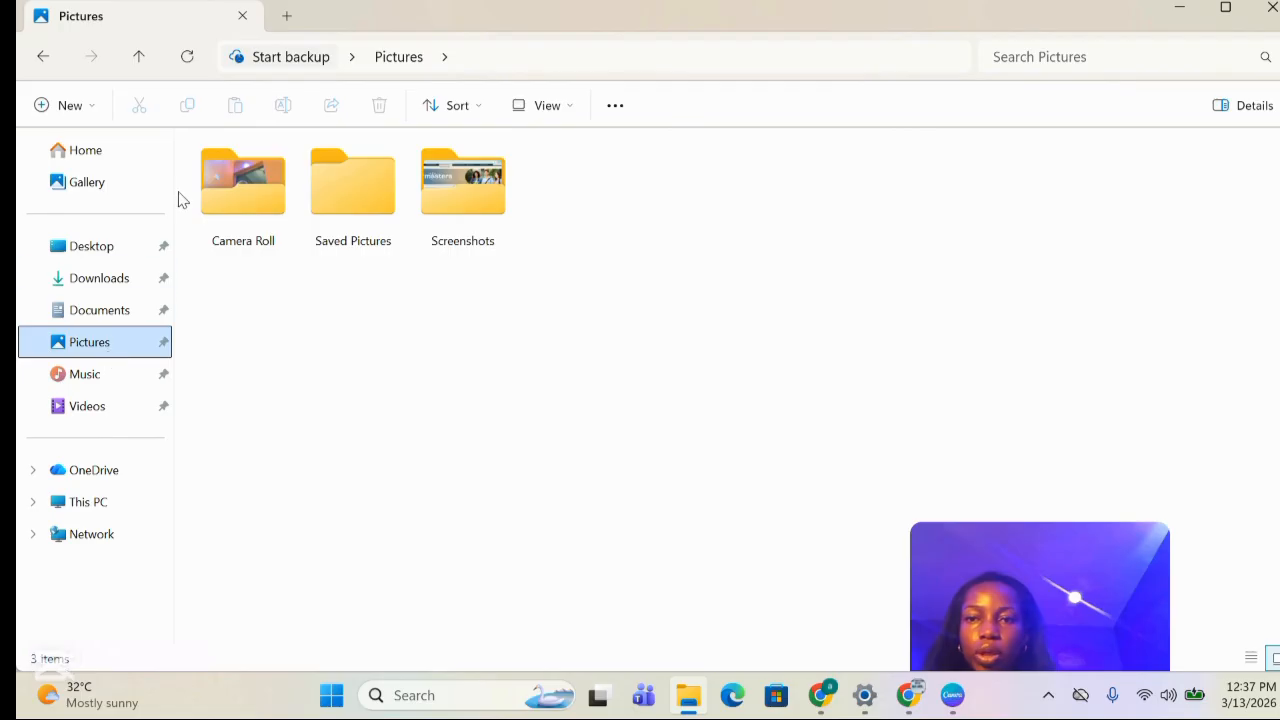
pyautogui.click(251, 213)
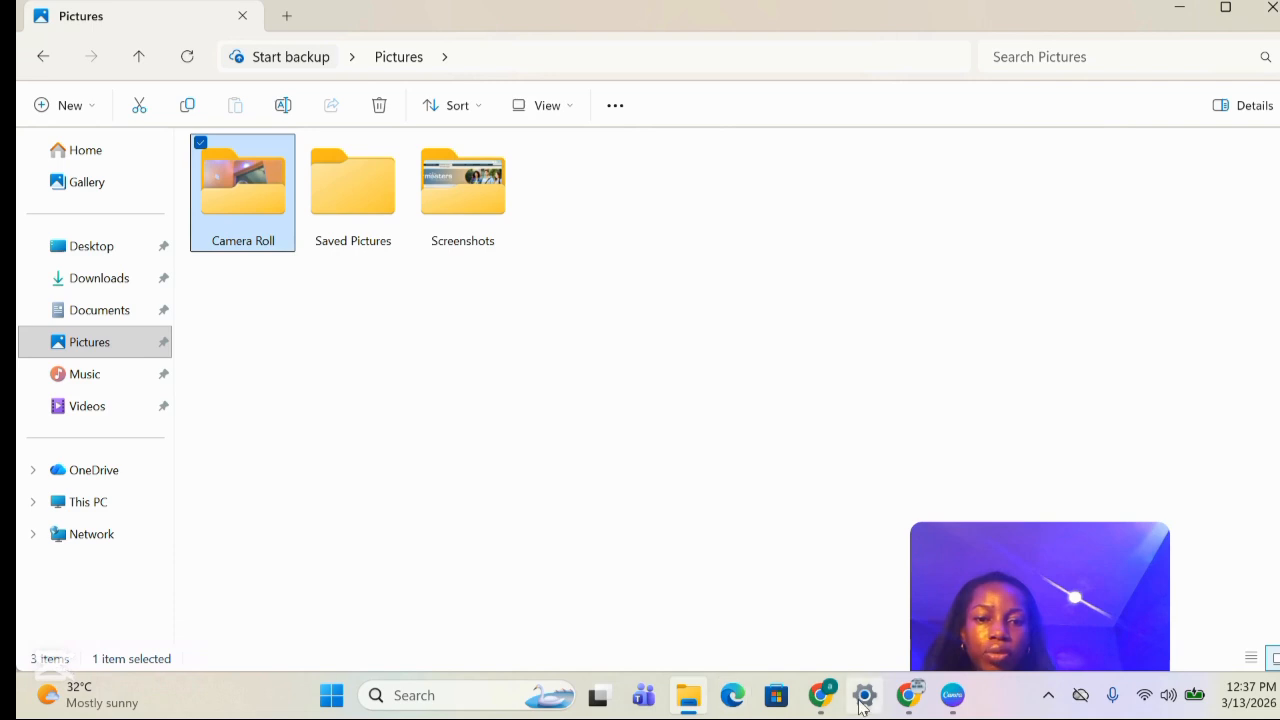
# Switch back to Drive in Chrome, inspect the files in the uploaded Camera Roll folder, and return to My Drive.
pyautogui.click(821, 695)
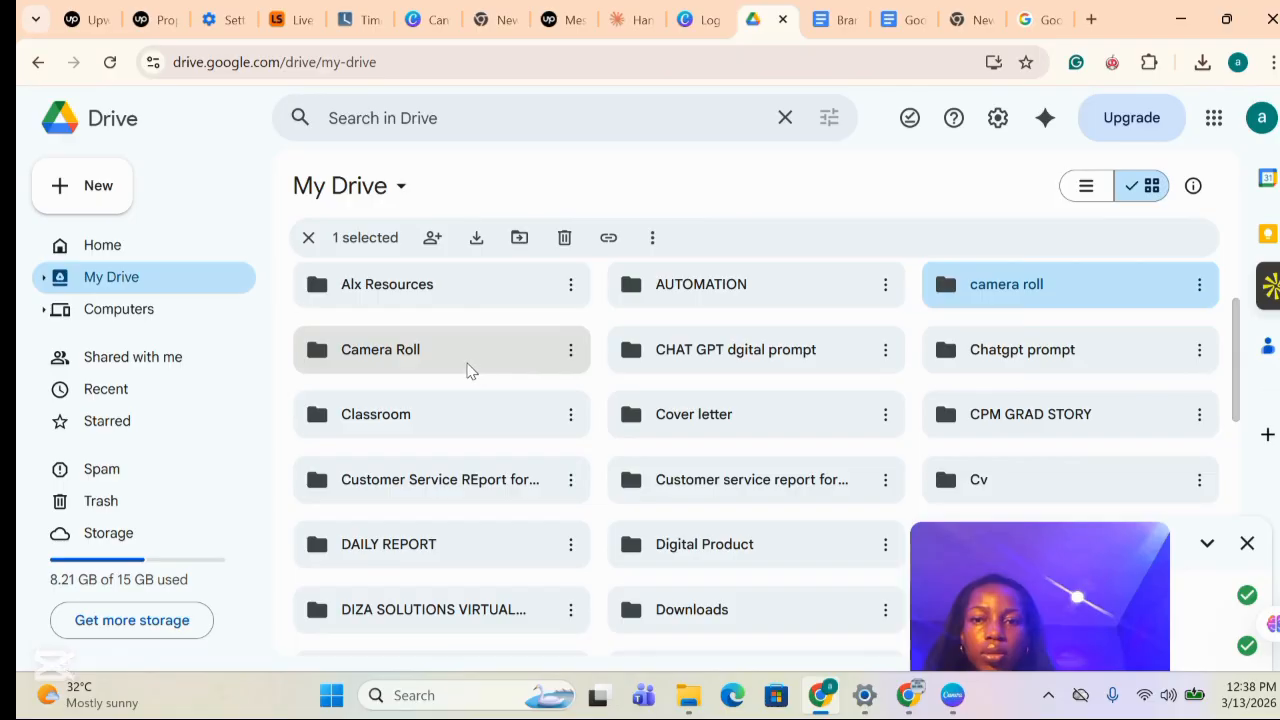
pyautogui.doubleClick(470, 370)
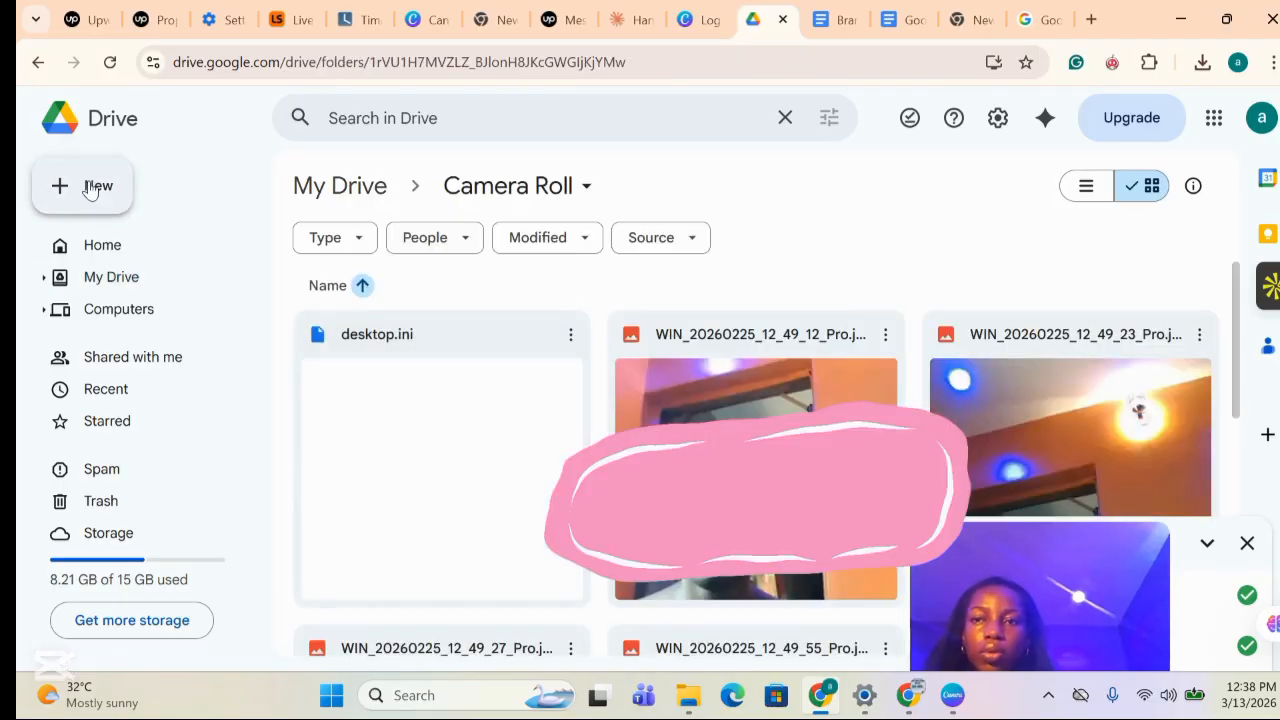
pyautogui.click(39, 64)
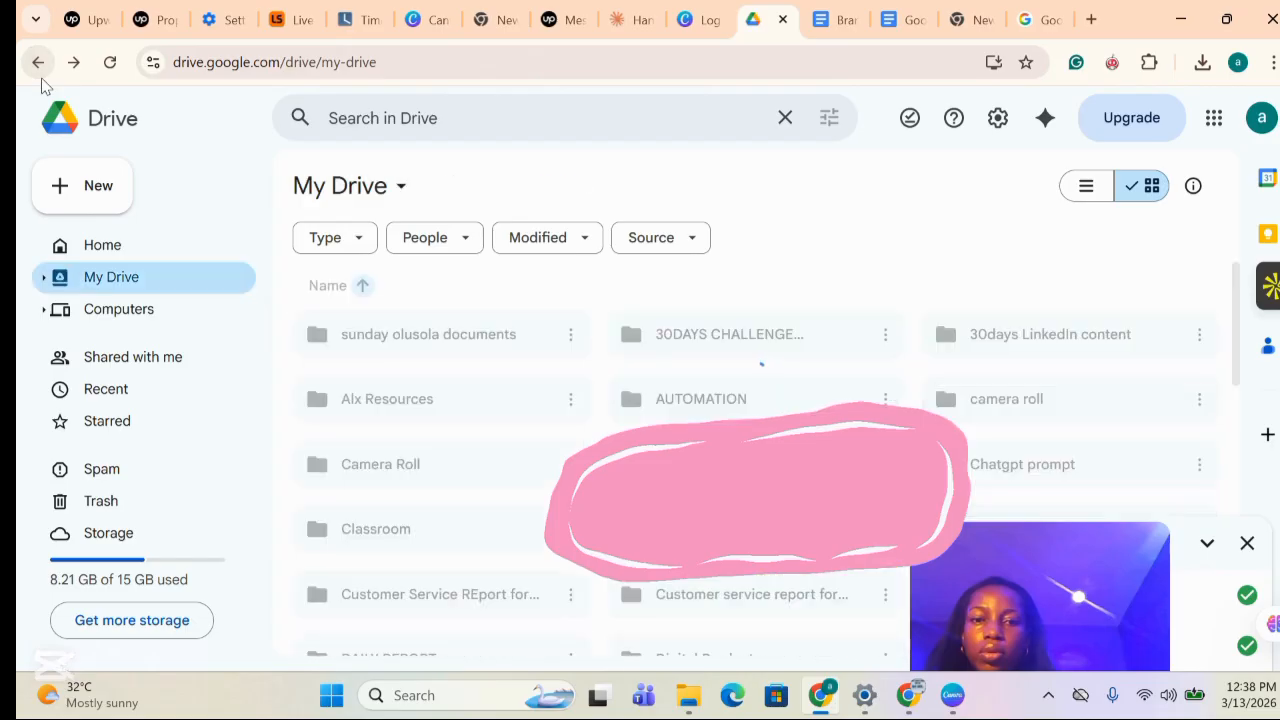